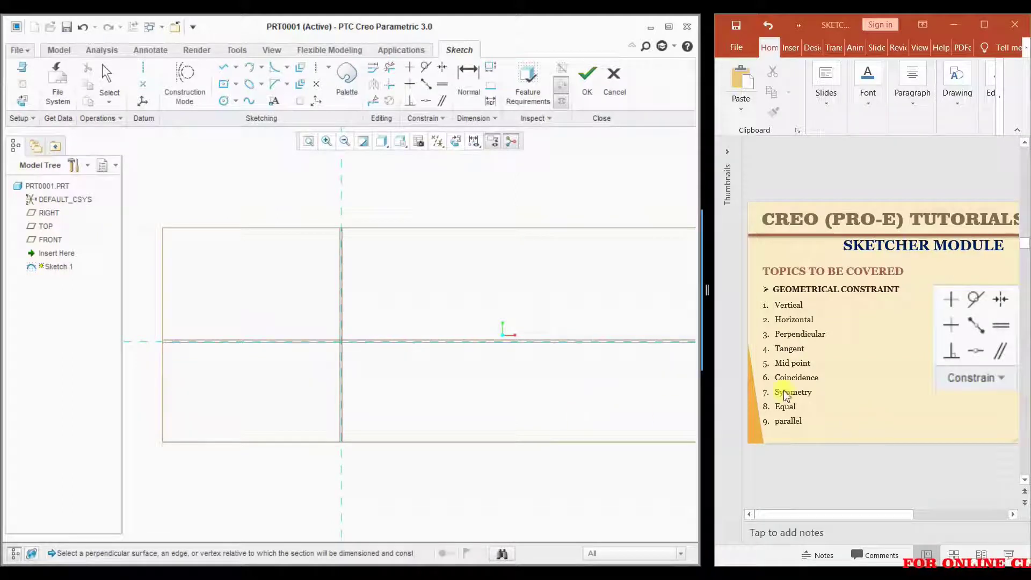
# Resize the modelling window beside the slides and keep the sketch in flat 2D view.
pyautogui.moveTo(702, 290); pyautogui.dragTo(578, 335)
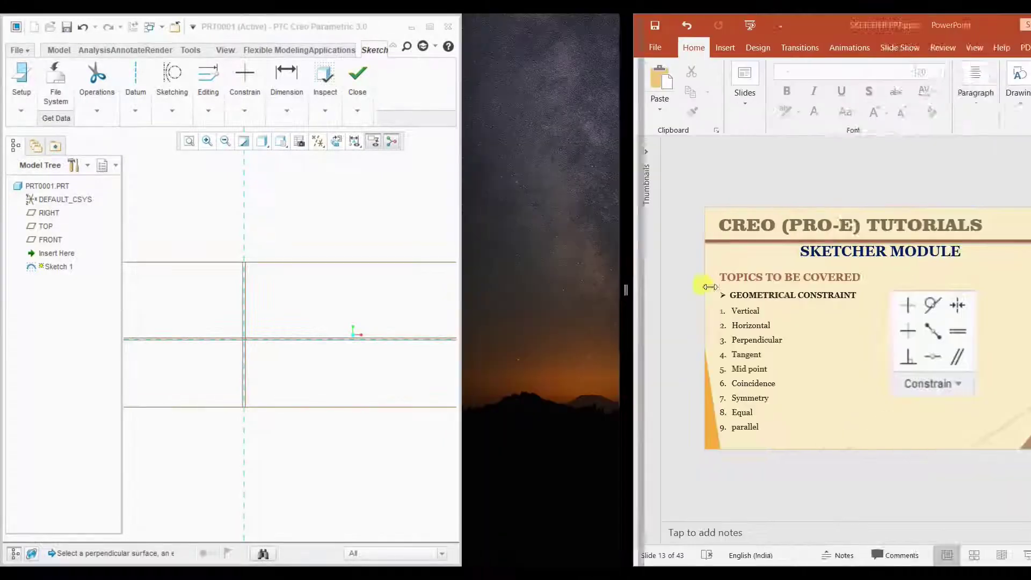
pyautogui.moveTo(466, 291); pyautogui.dragTo(734, 290)
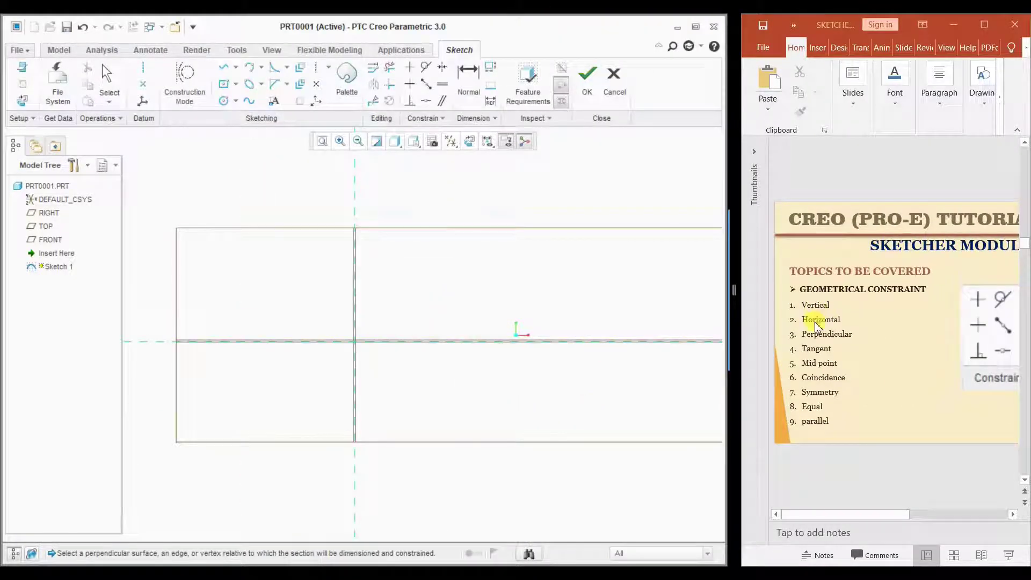
pyautogui.moveTo(391, 373); pyautogui.dragTo(399, 398, button='middle')
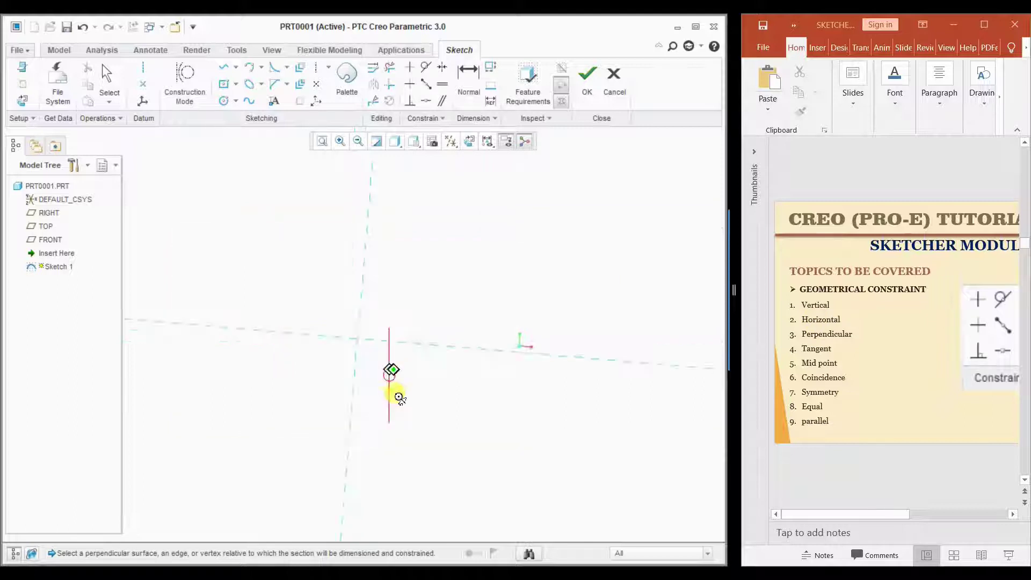
pyautogui.hotkey('ctrl', 'd')
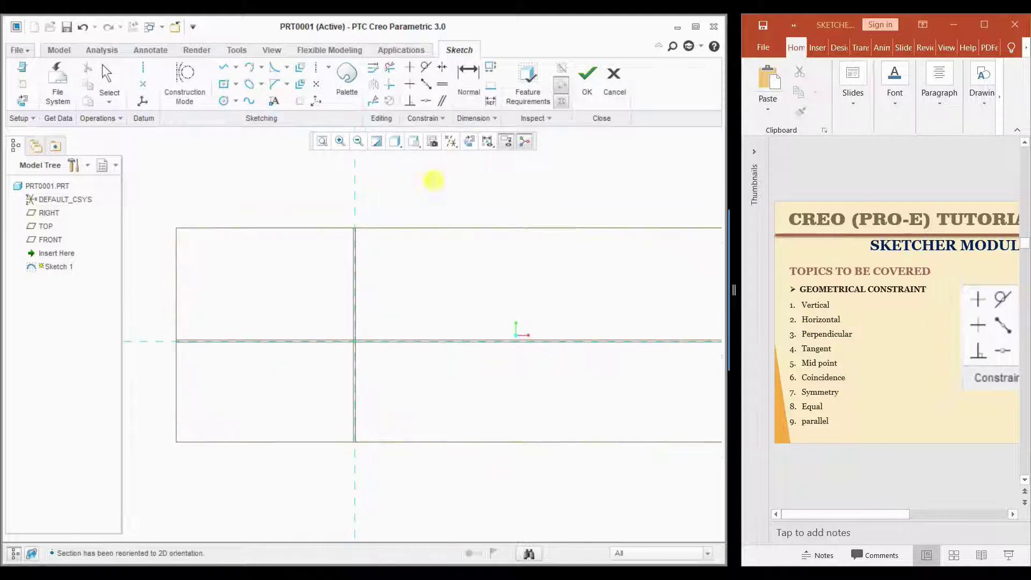
# Draw a vertical line rising from the sketch origin.
pyautogui.click(223, 66)
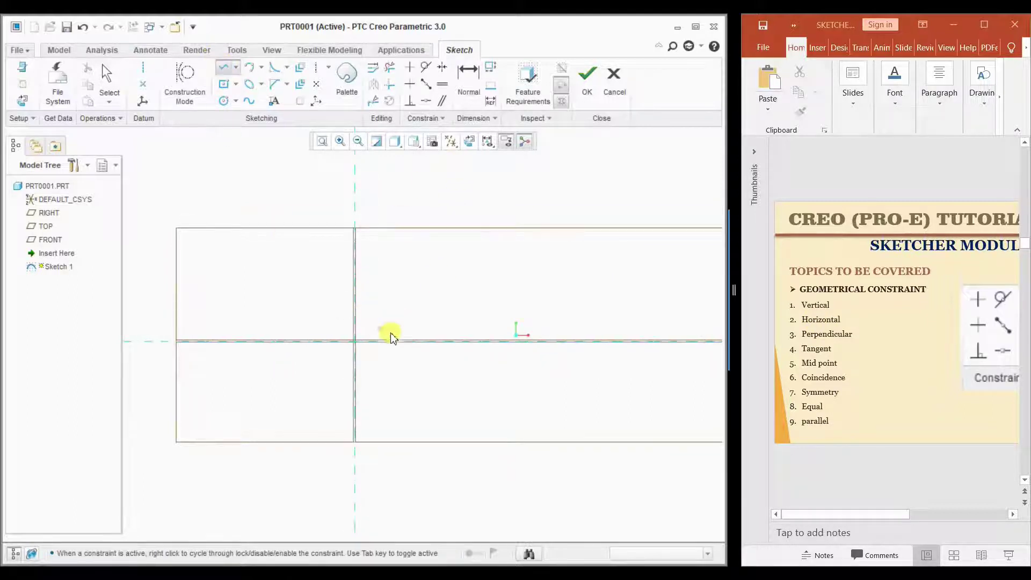
pyautogui.click(353, 342)
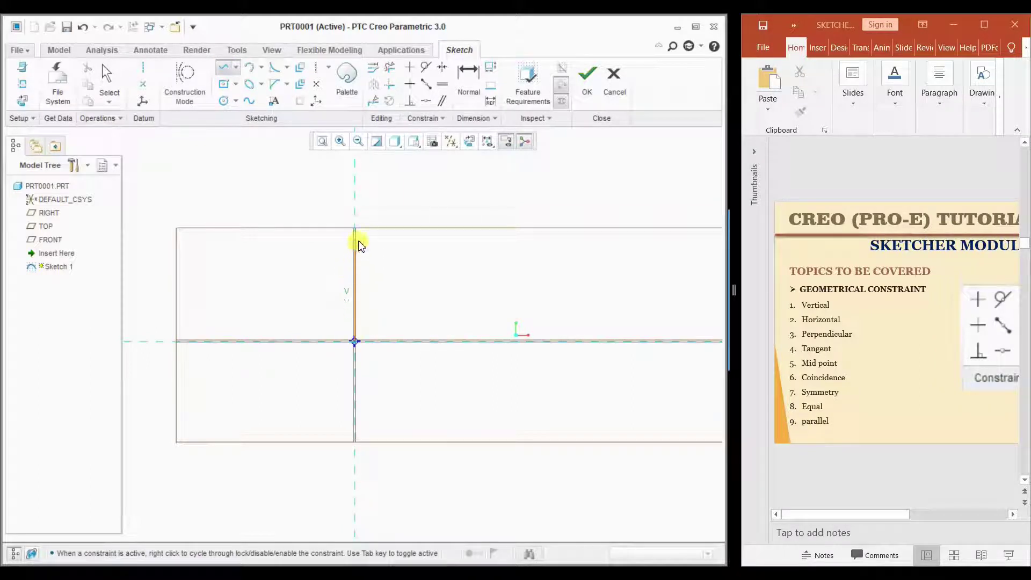
pyautogui.click(358, 243)
pyautogui.middleClick(355, 307)
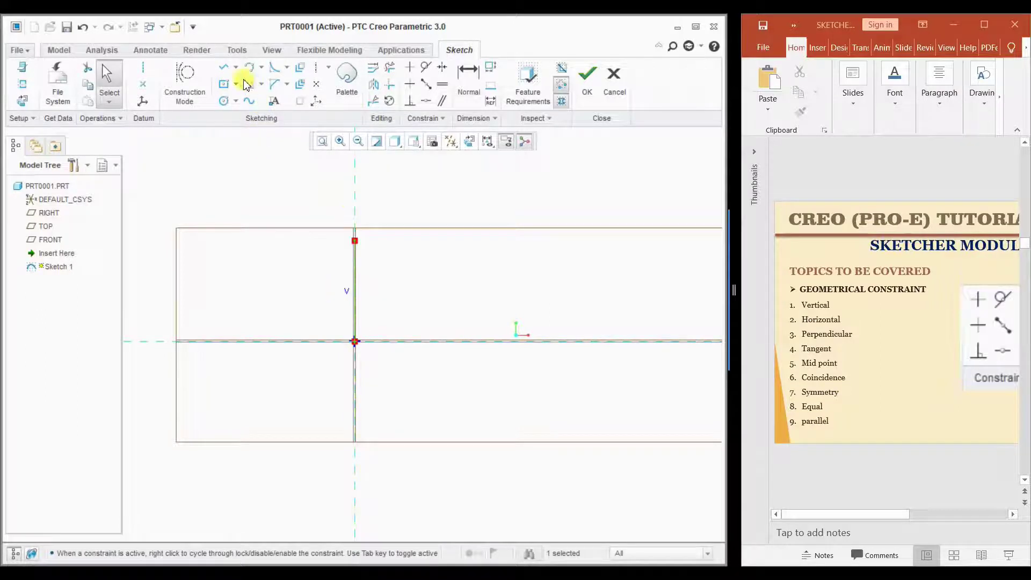
# Draw a slightly sloped line running right from the vertical line's top end, then select it.
pyautogui.click(225, 75)
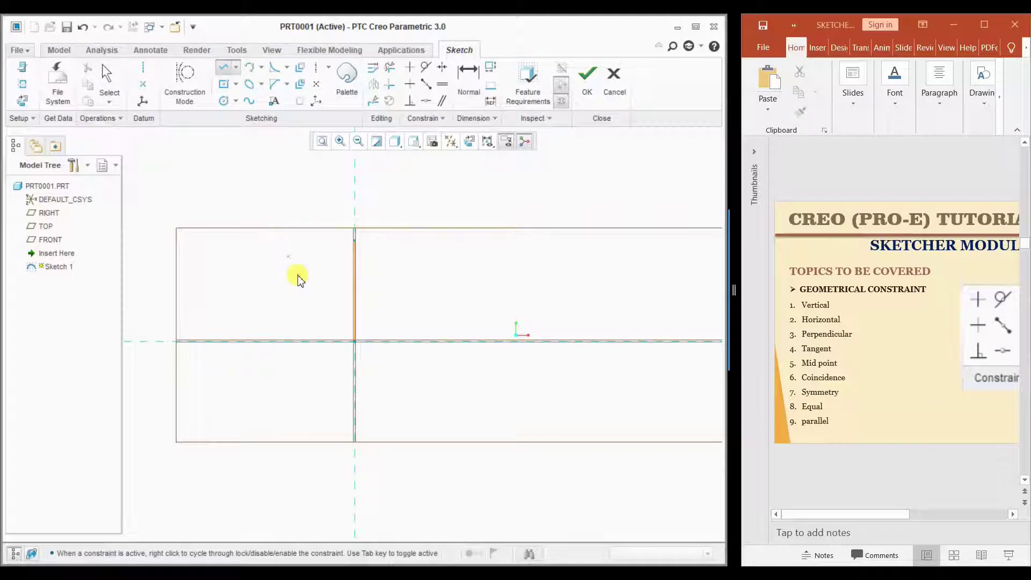
pyautogui.click(354, 240)
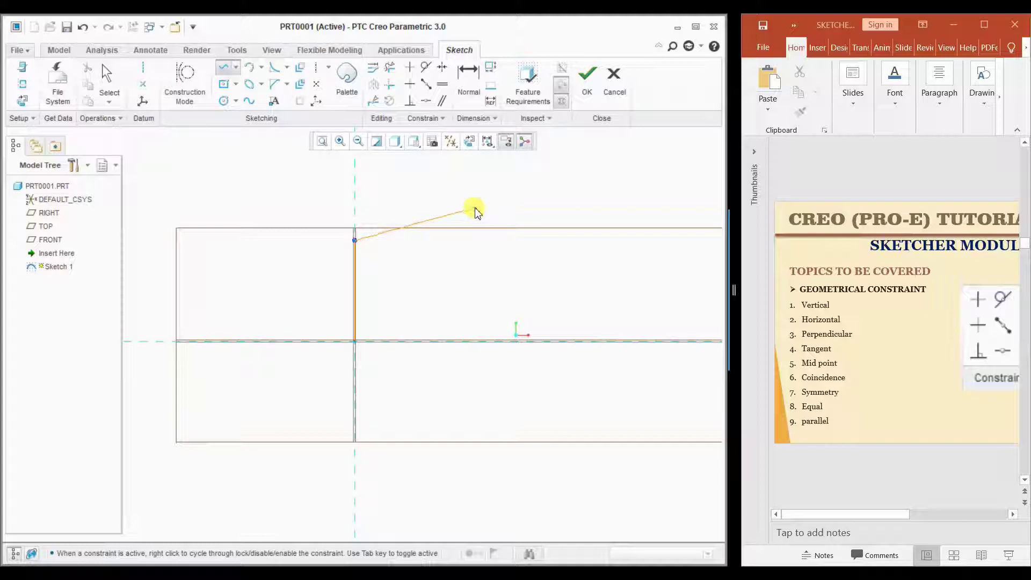
pyautogui.click(472, 253)
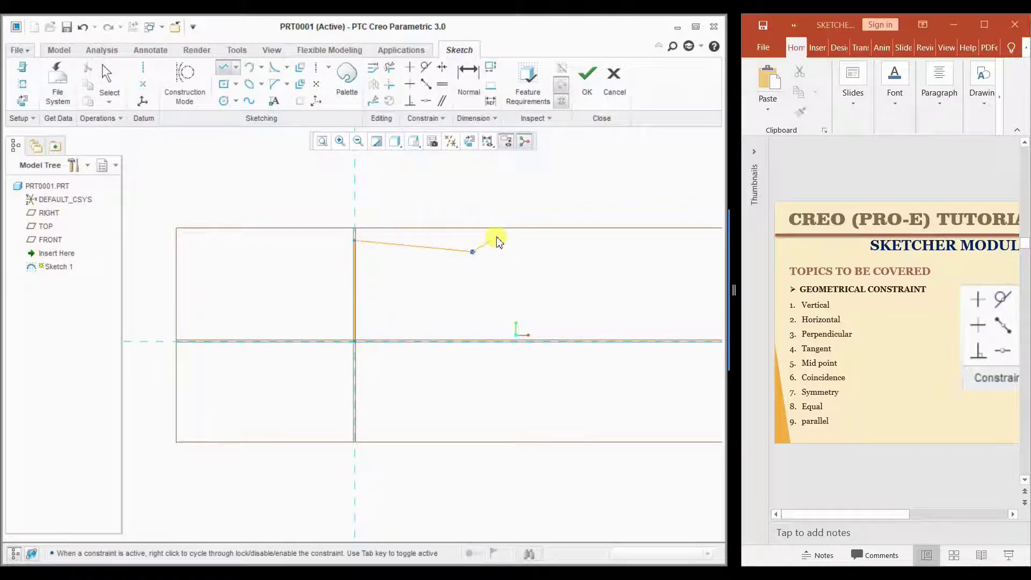
pyautogui.middleClick(481, 253)
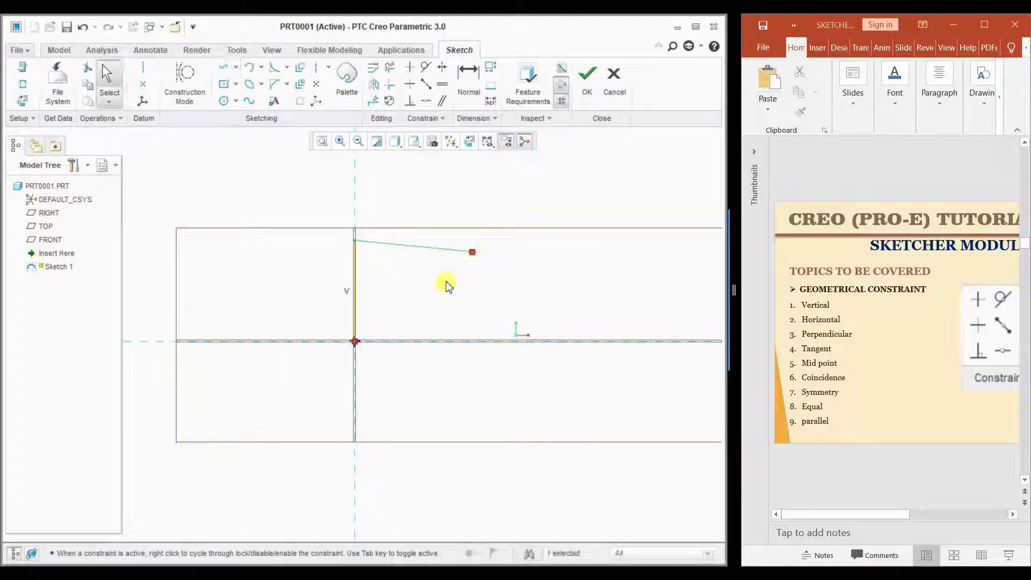
pyautogui.click(444, 281)
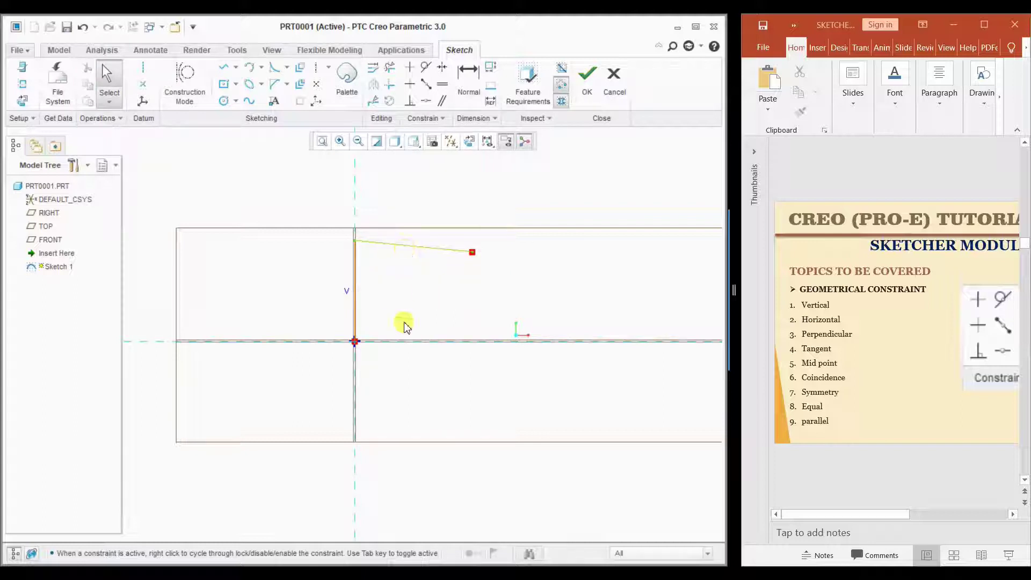
pyautogui.click(431, 250)
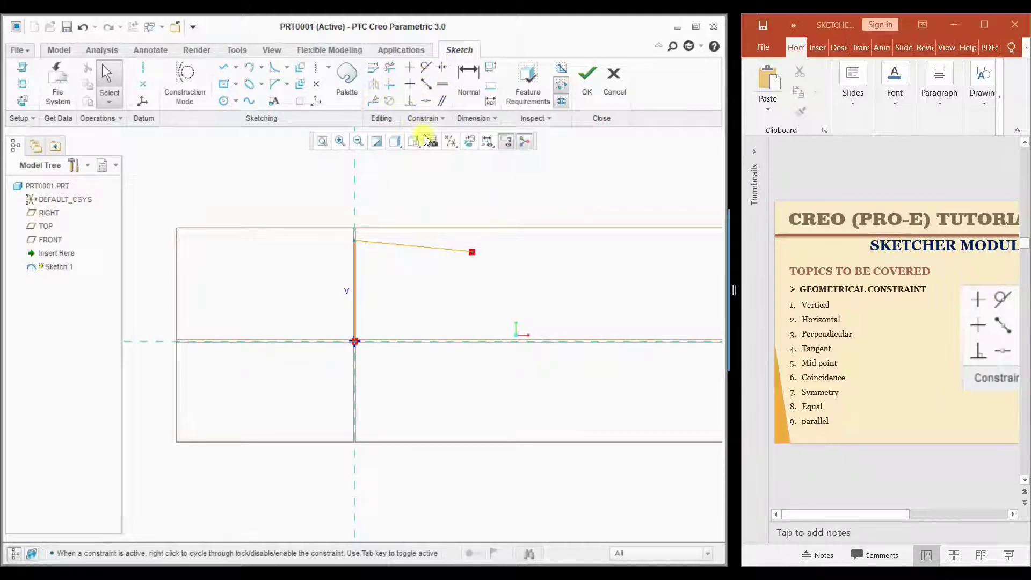
# Constrain the sloped top line to be horizontal.
pyautogui.click(410, 86)
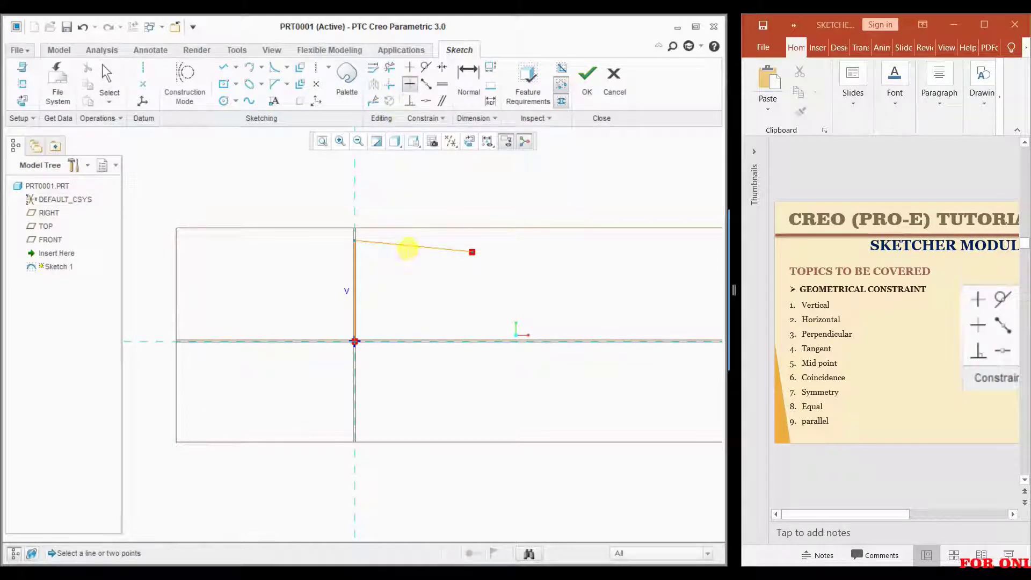
pyautogui.click(406, 245)
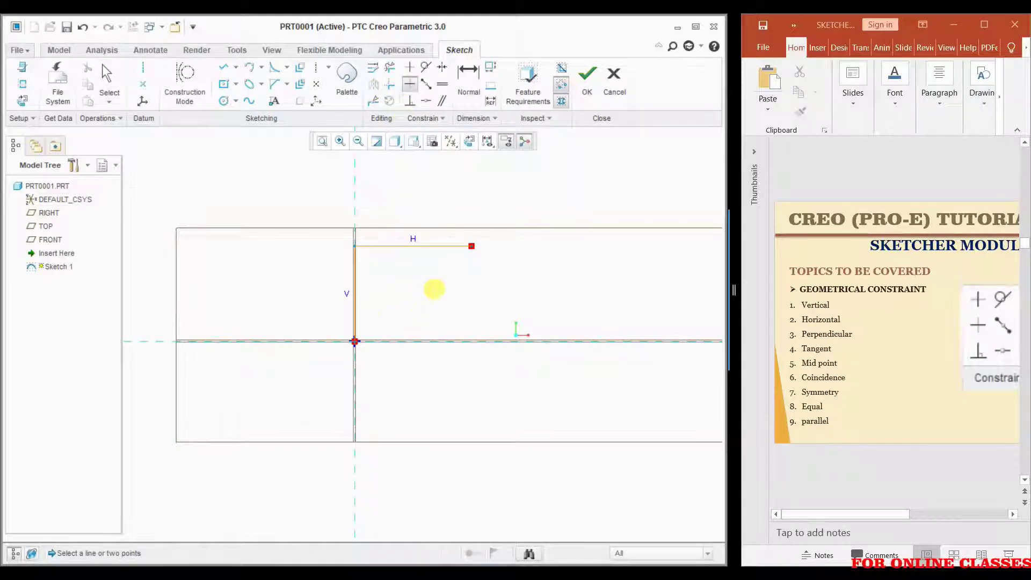
pyautogui.middleClick(434, 290)
# Draw a line down from the top line's right end to below the horizontal reference.
pyautogui.click(224, 68)
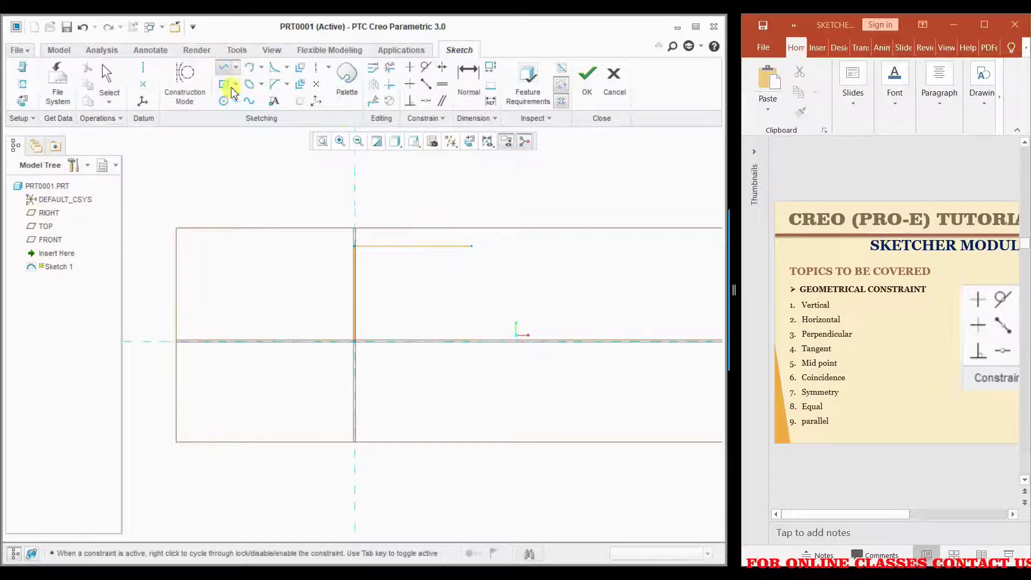
pyautogui.click(471, 246)
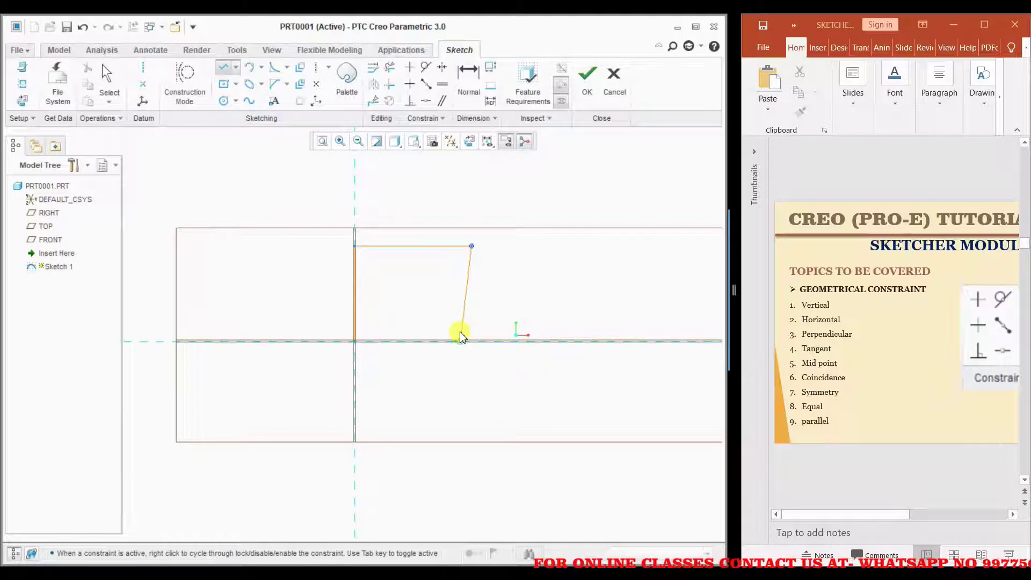
pyautogui.click(458, 362)
pyautogui.middleClick(460, 366)
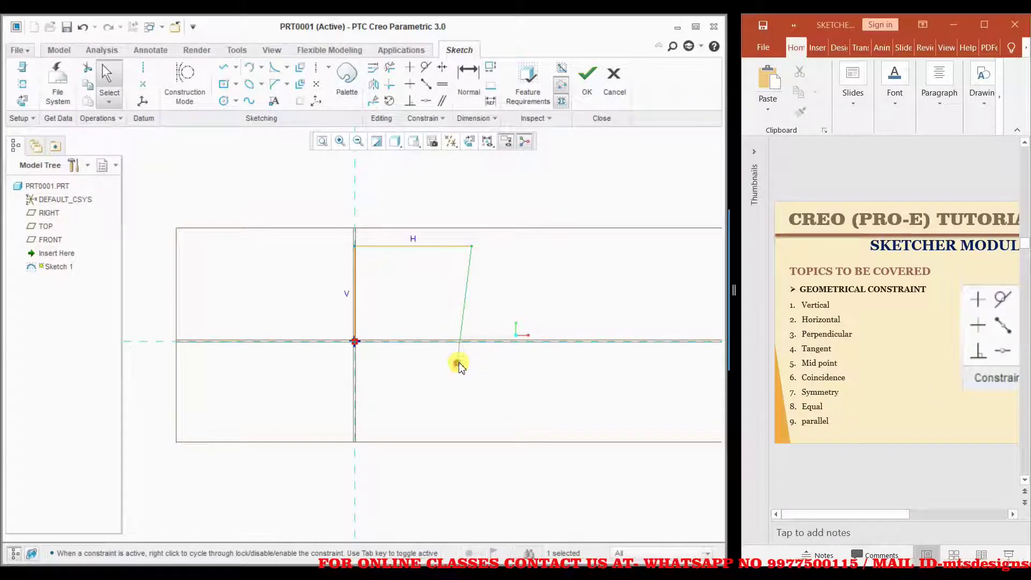
pyautogui.click(491, 260)
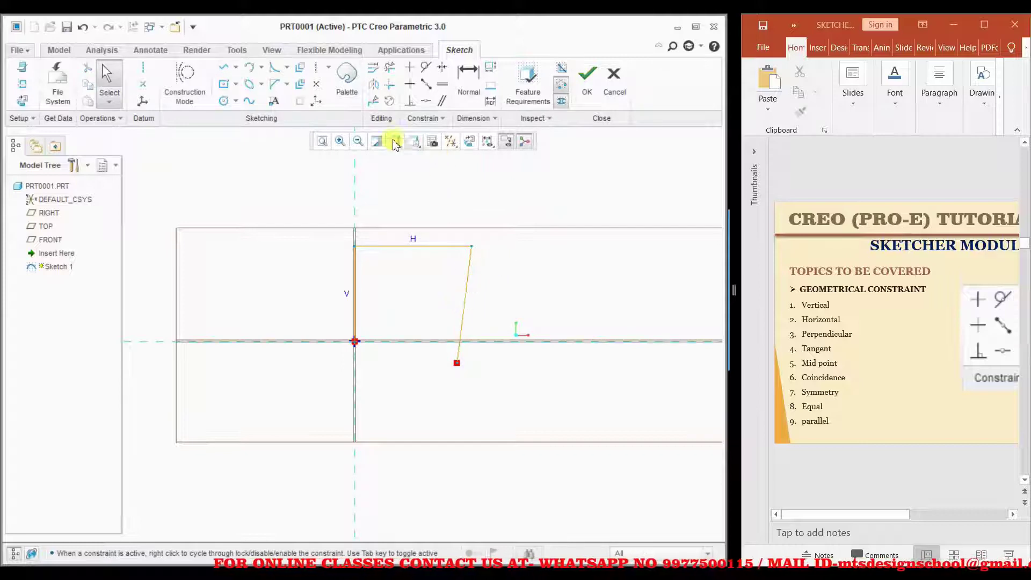
# Constrain the new right line to be vertical and restore the flat 2D view.
pyautogui.click(415, 75)
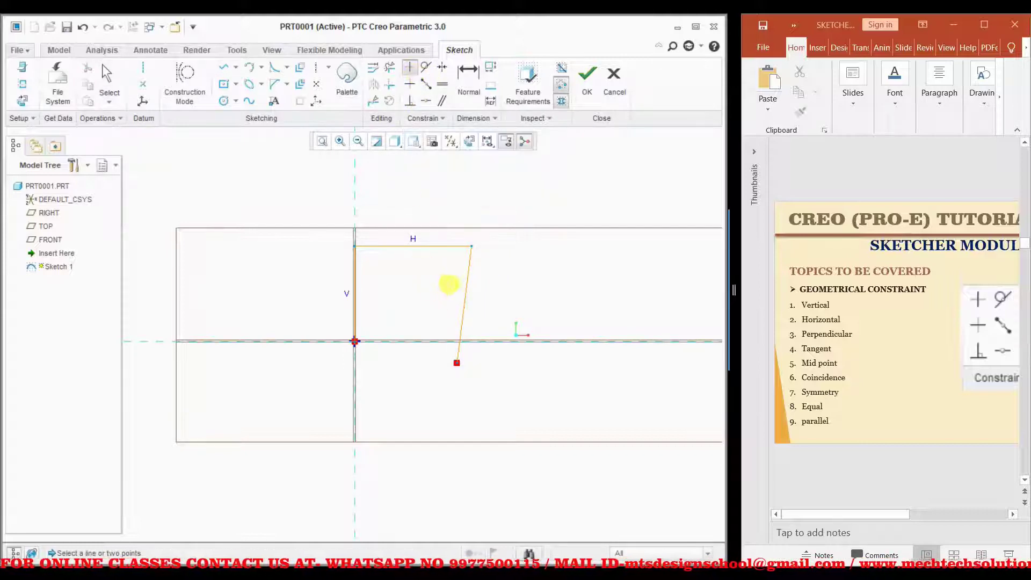
pyautogui.click(466, 280)
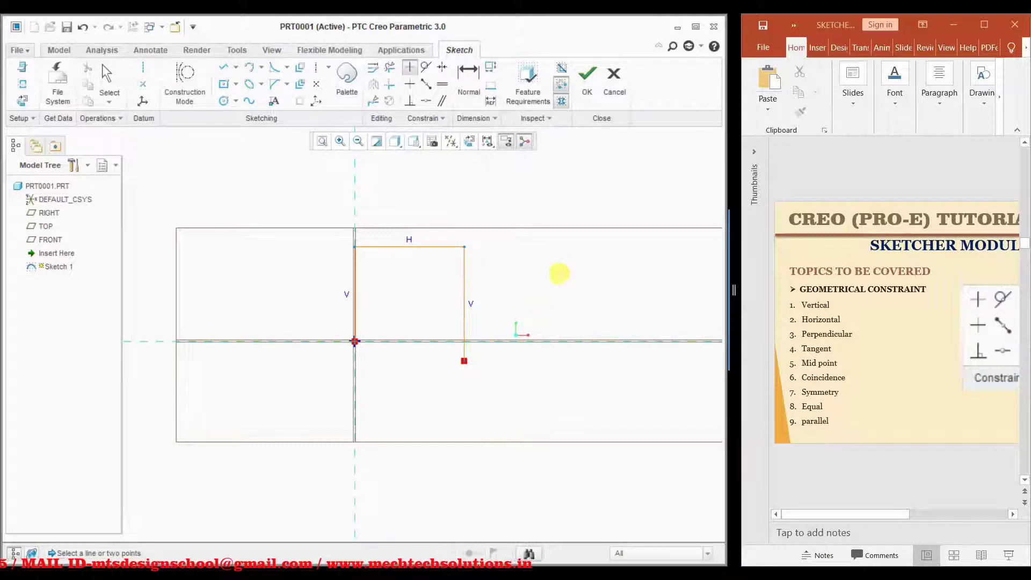
pyautogui.moveTo(515, 313)
pyautogui.mouseDown(button='middle')
pyautogui.moveTo(442, 306)
pyautogui.moveTo(459, 306)
pyautogui.mouseUp(button='middle')
pyautogui.click(471, 143)
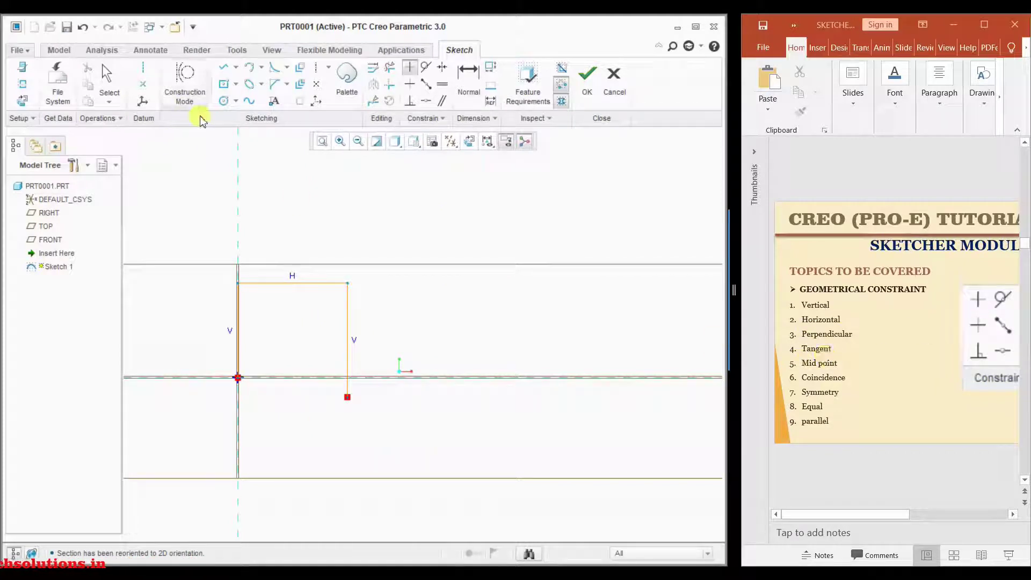
# Draw a line up and right from the midpoint of the right vertical line.
pyautogui.click(226, 71)
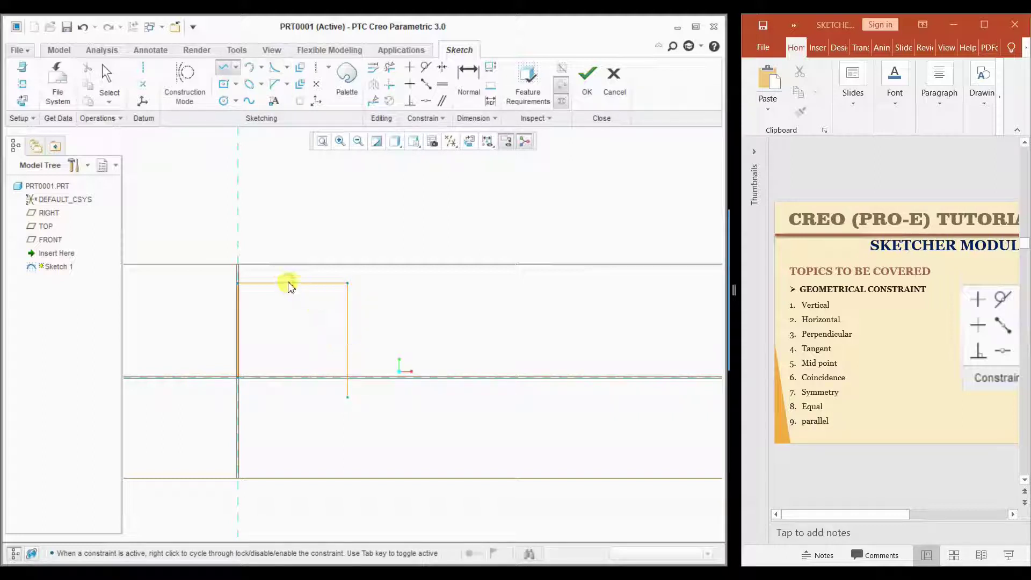
pyautogui.click(349, 340)
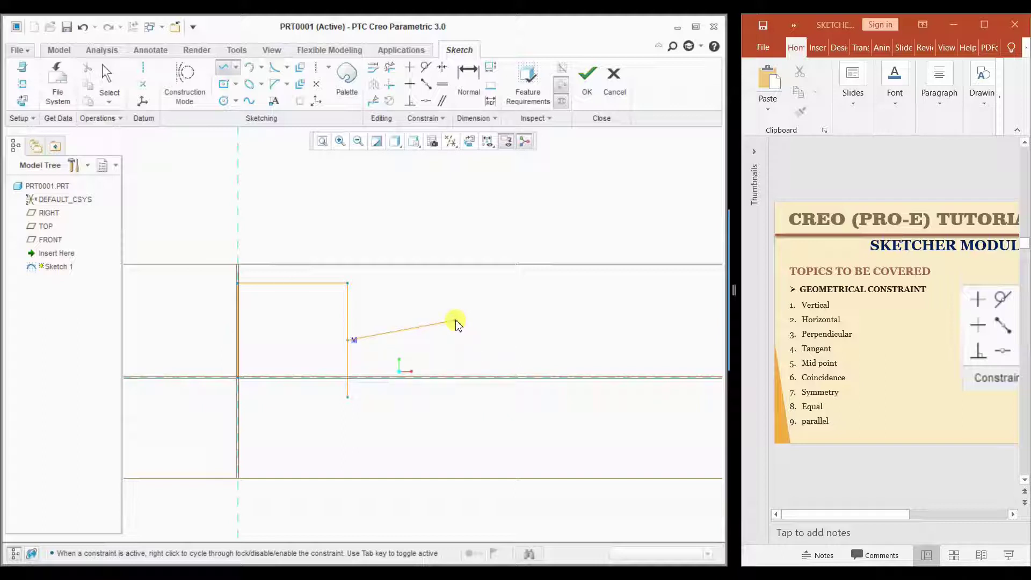
pyautogui.click(455, 321)
pyautogui.middleClick(491, 299)
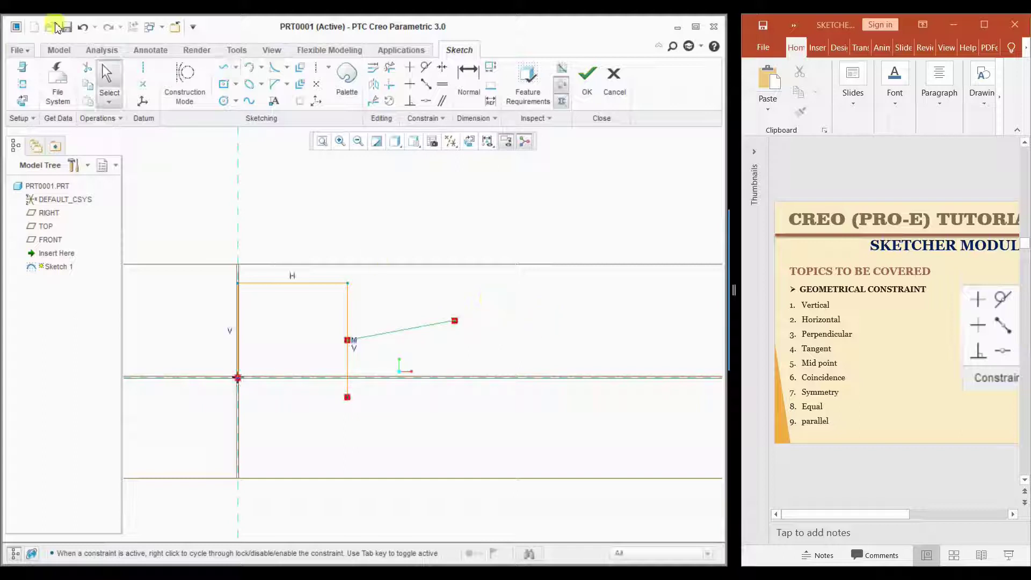
# Draw a separate two-segment angled line chain further to the right.
pyautogui.click(223, 66)
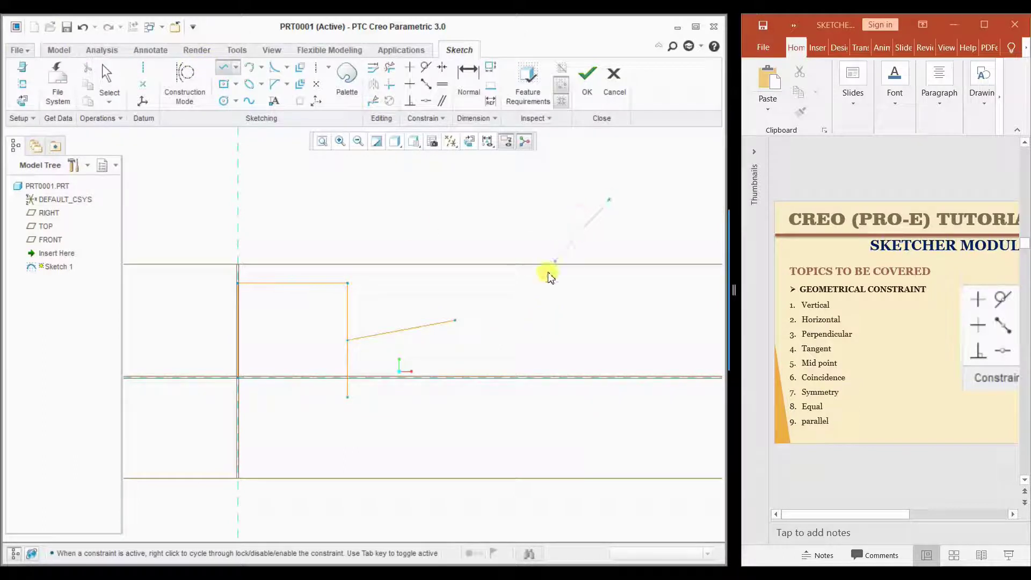
pyautogui.click(532, 290)
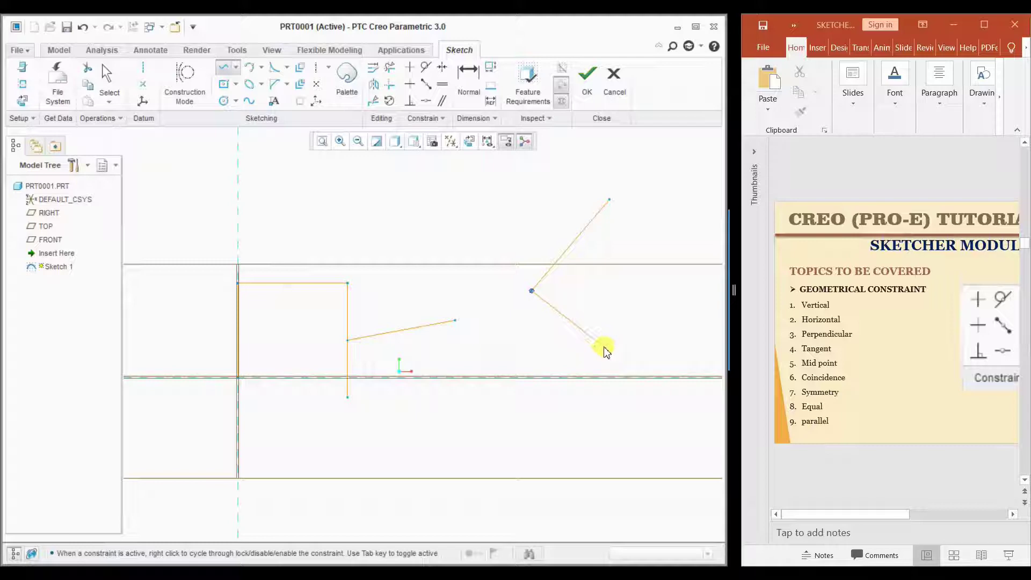
pyautogui.middleClick(623, 304)
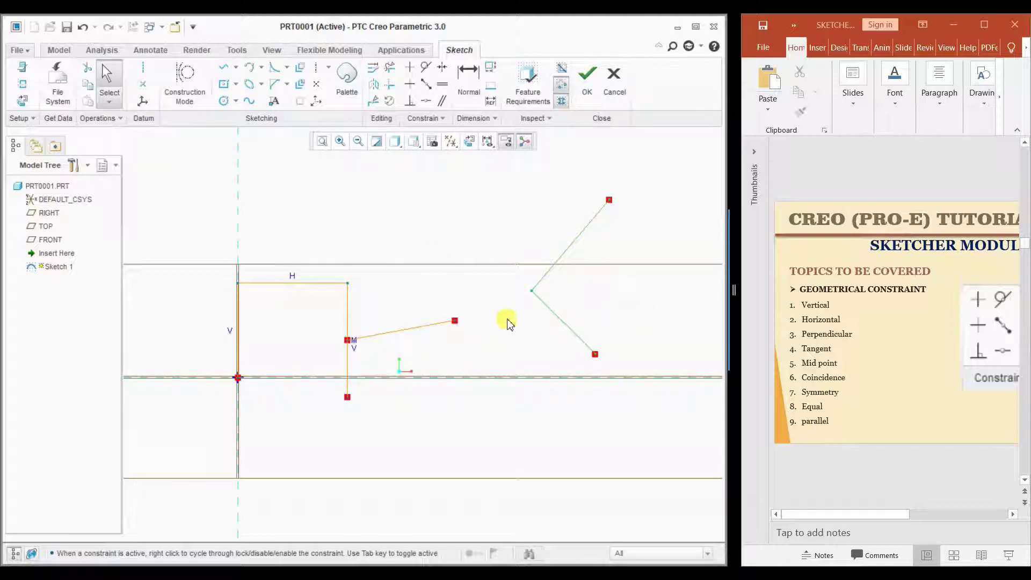
# Make the angled chain's corner 90° and the midpoint line perpendicular to the right vertical line.
pyautogui.click(410, 101)
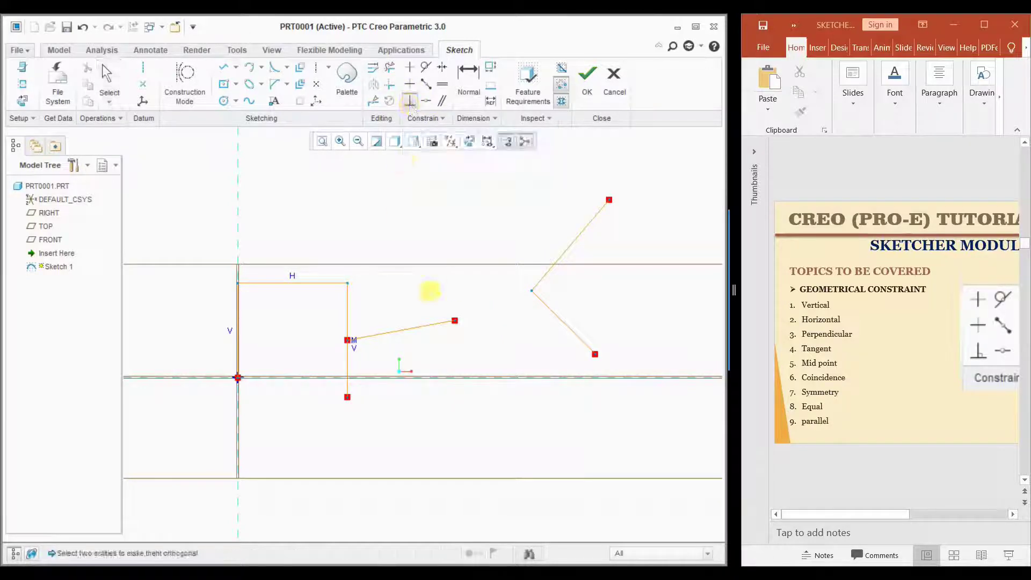
pyautogui.click(543, 305)
pyautogui.click(546, 274)
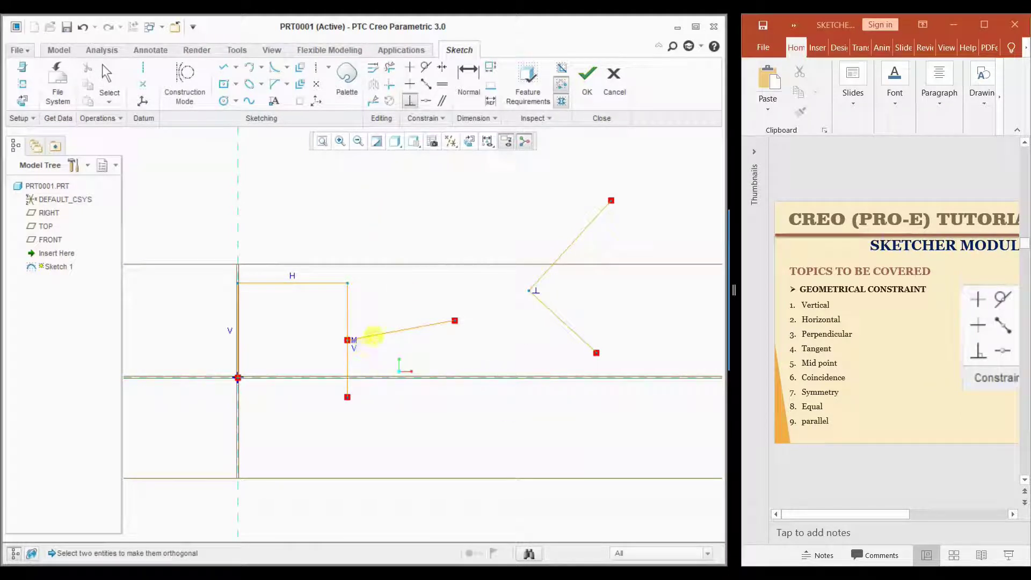
pyautogui.click(373, 336)
pyautogui.click(347, 309)
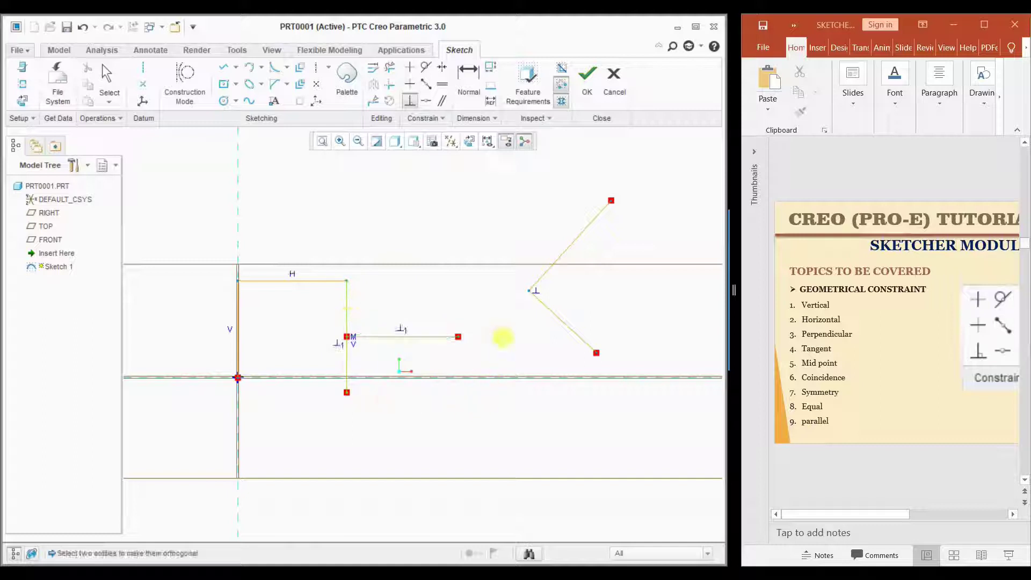
pyautogui.middleClick(503, 337)
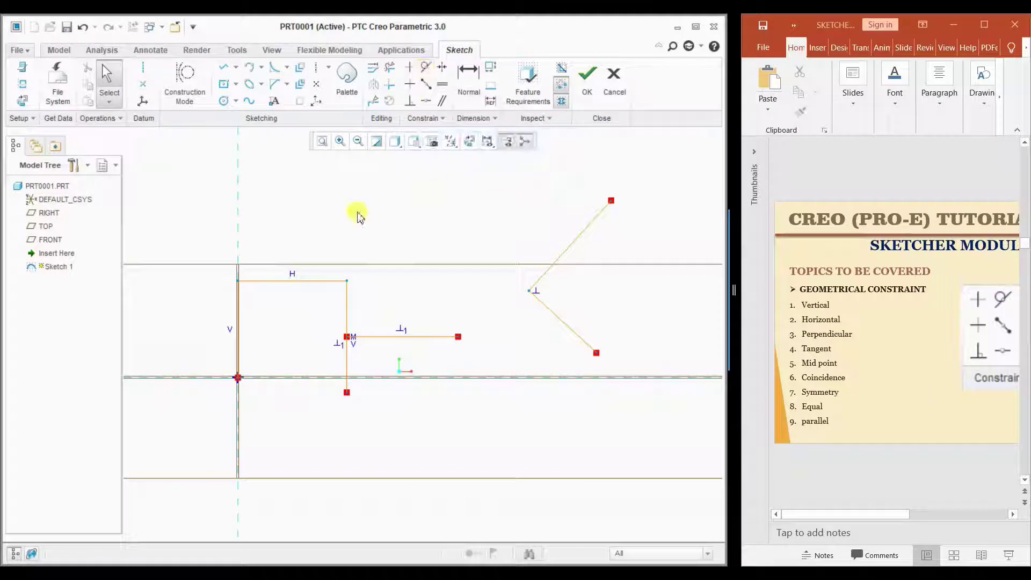
pyautogui.click(224, 101)
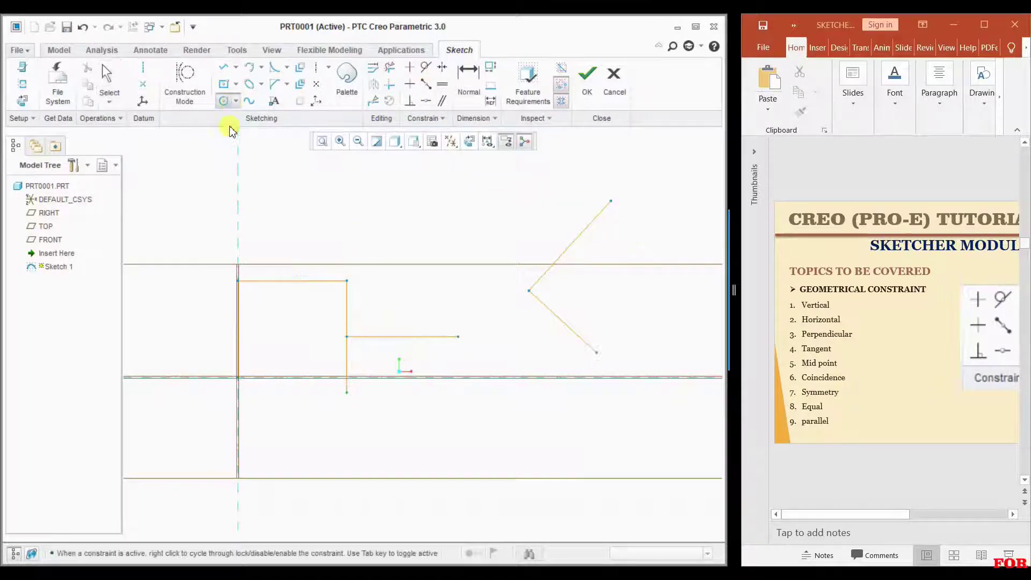
# Draw a circle centred above the short horizontal line.
pyautogui.click(425, 242)
pyautogui.click(459, 208)
pyautogui.middleClick(460, 235)
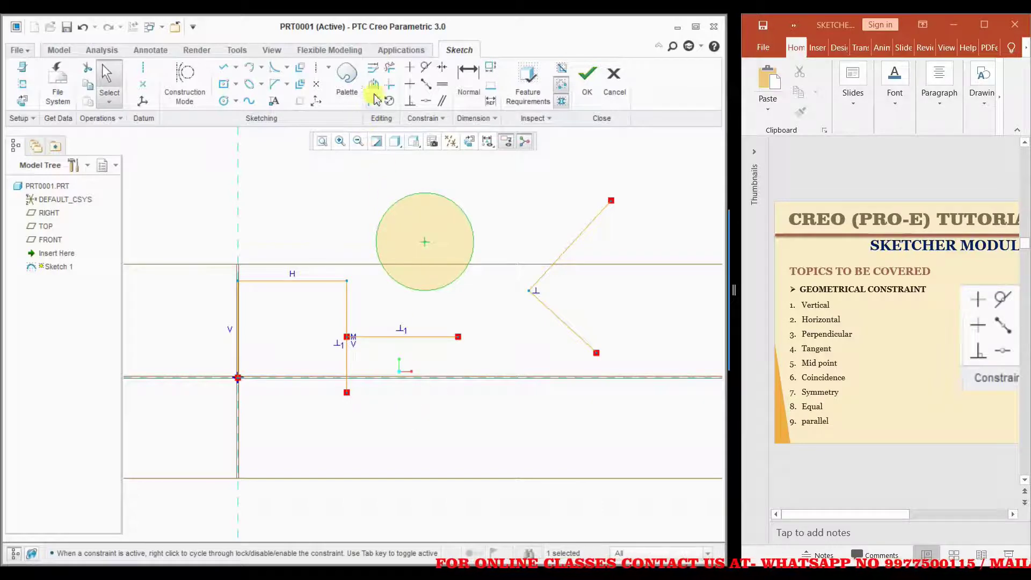
# Try a tangent constraint between the circle and horizontal line, then undo it.
pyautogui.click(425, 66)
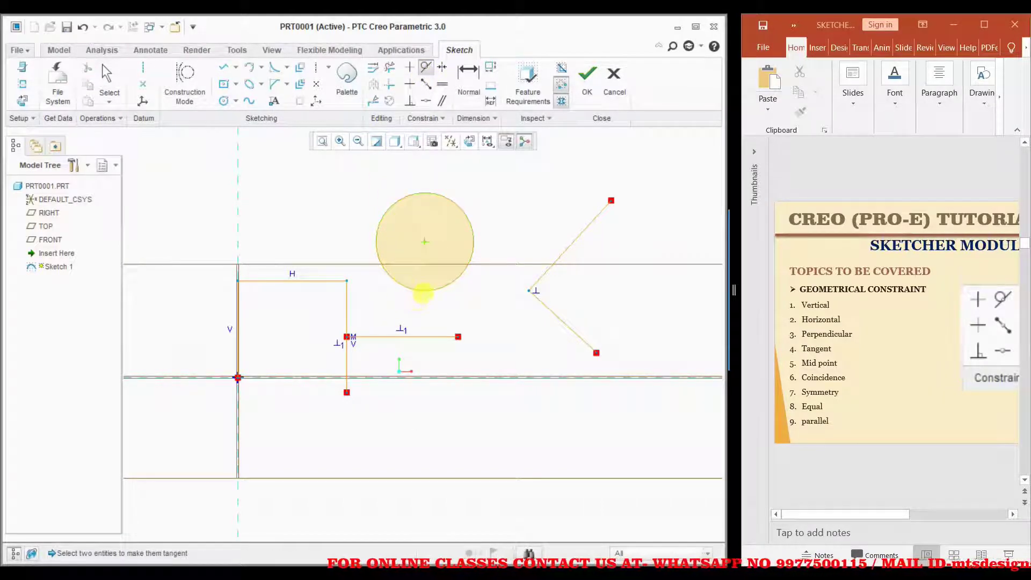
pyautogui.click(425, 337)
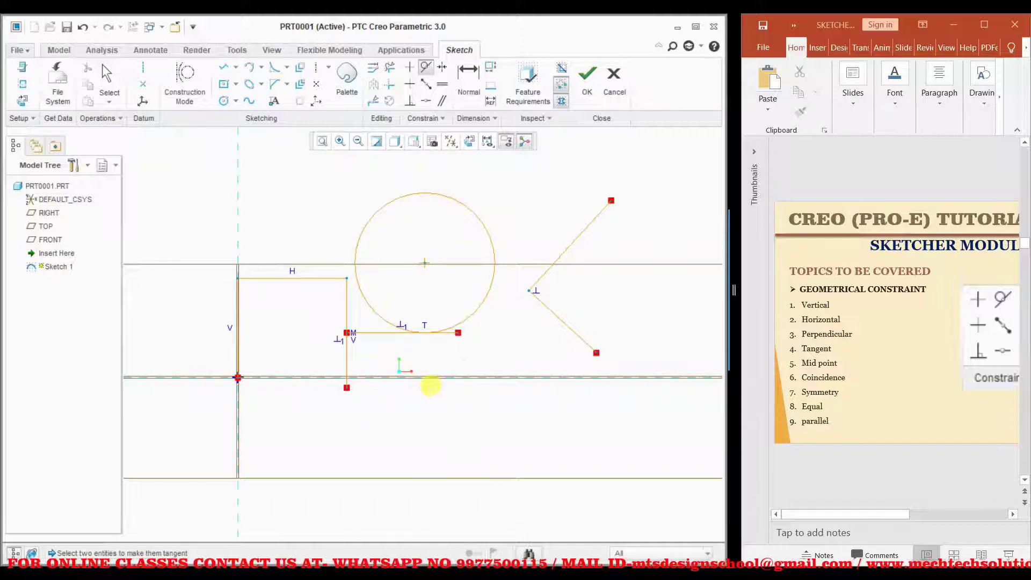
pyautogui.hotkey('ctrl', 'z')
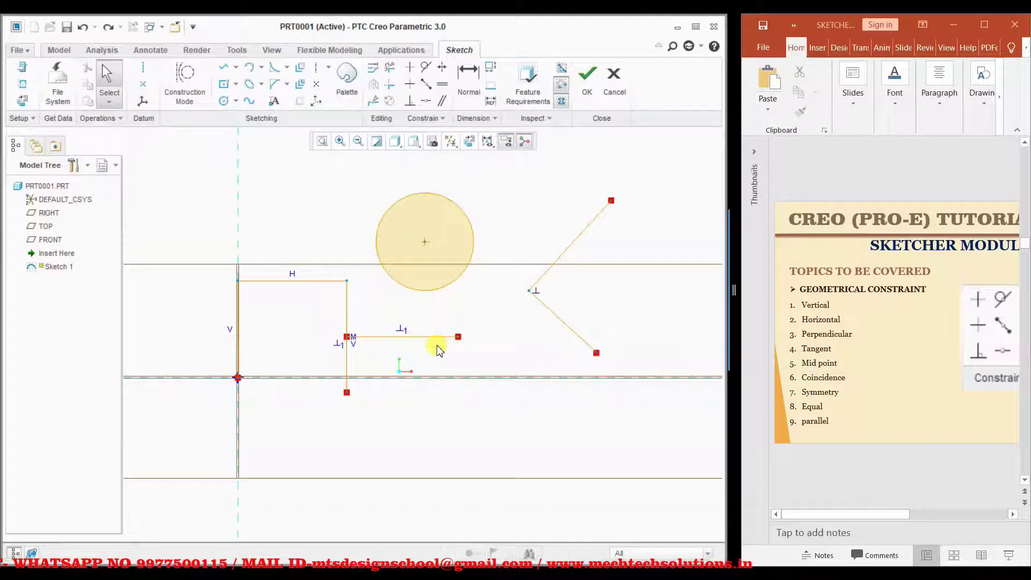
pyautogui.click(469, 77)
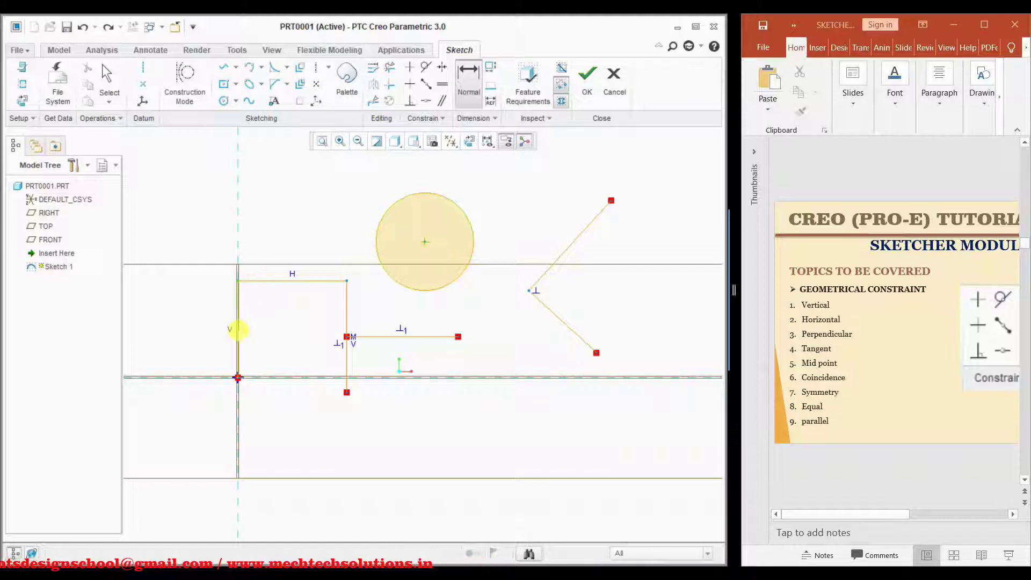
# Dimension the left line's height and set the top line width to 400.
pyautogui.click(238, 329)
pyautogui.middleClick(190, 337)
pyautogui.write('6')
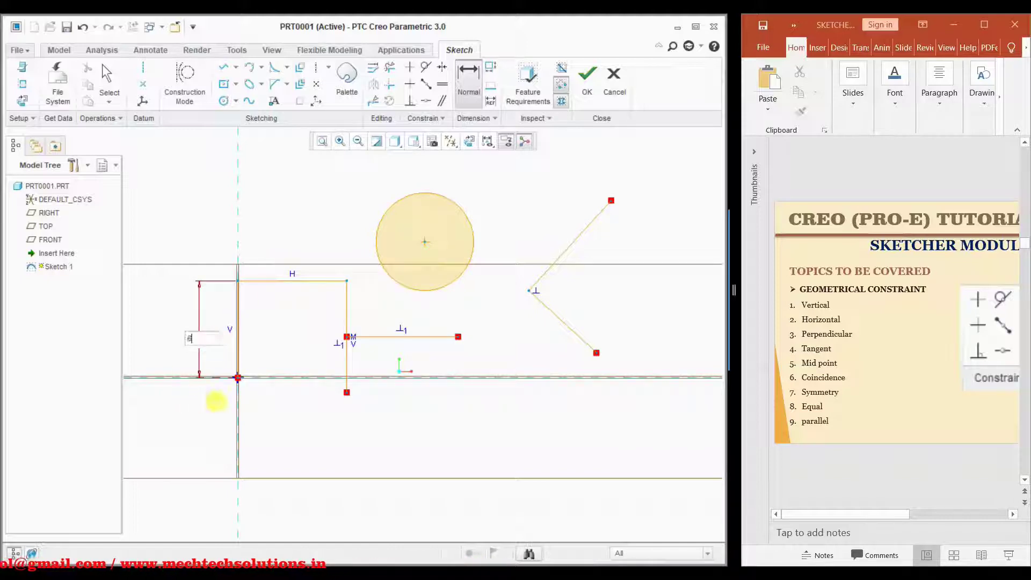
pyautogui.write('00')
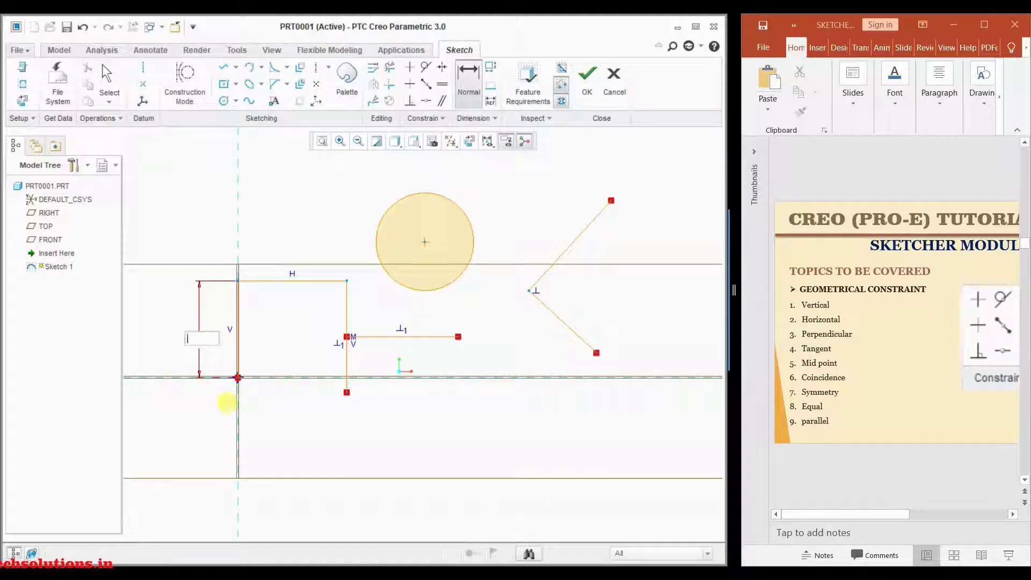
pyautogui.write('350')
pyautogui.press('Return')
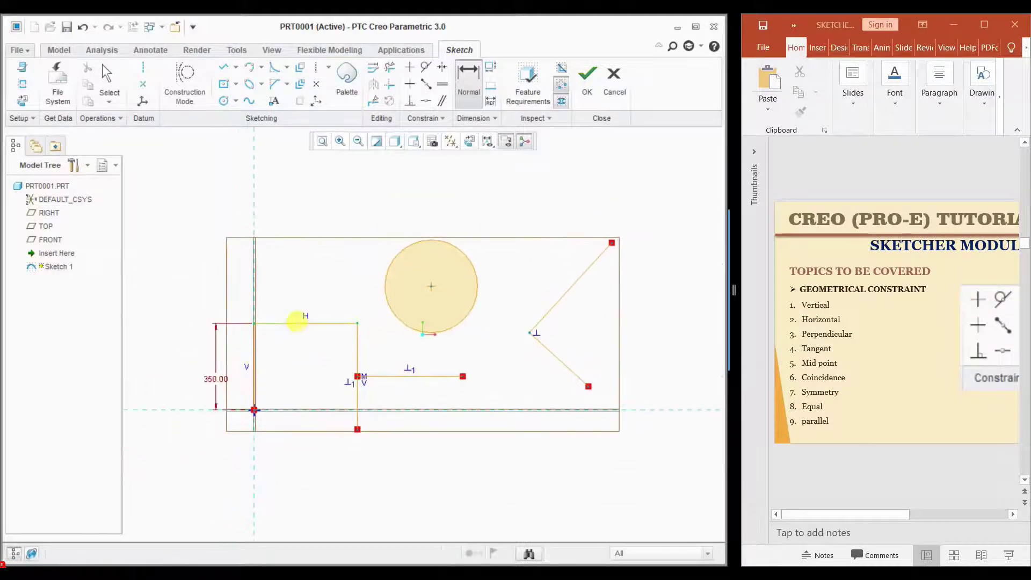
pyautogui.middleClick(299, 311)
pyautogui.write('400')
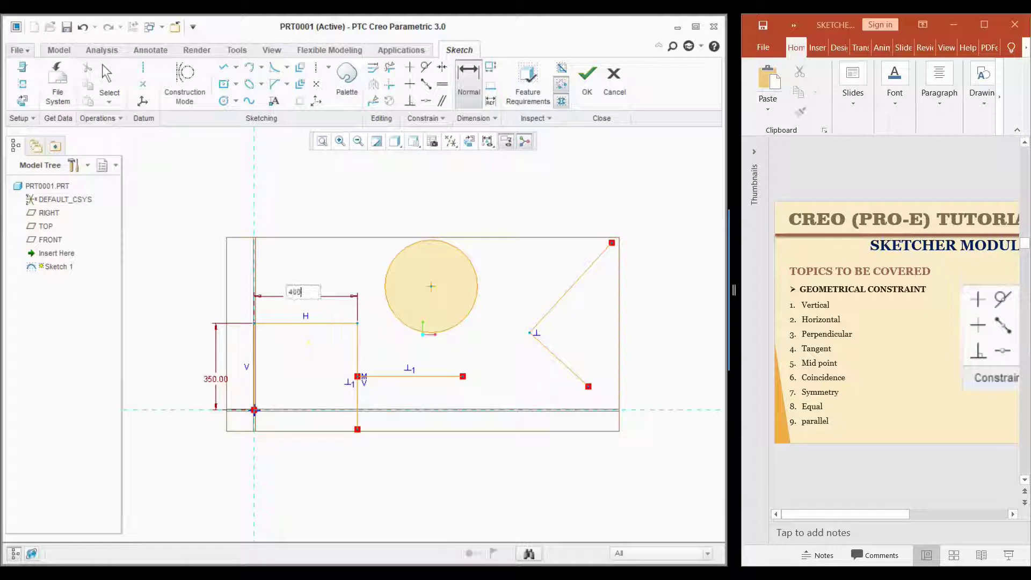
pyautogui.press('Return')
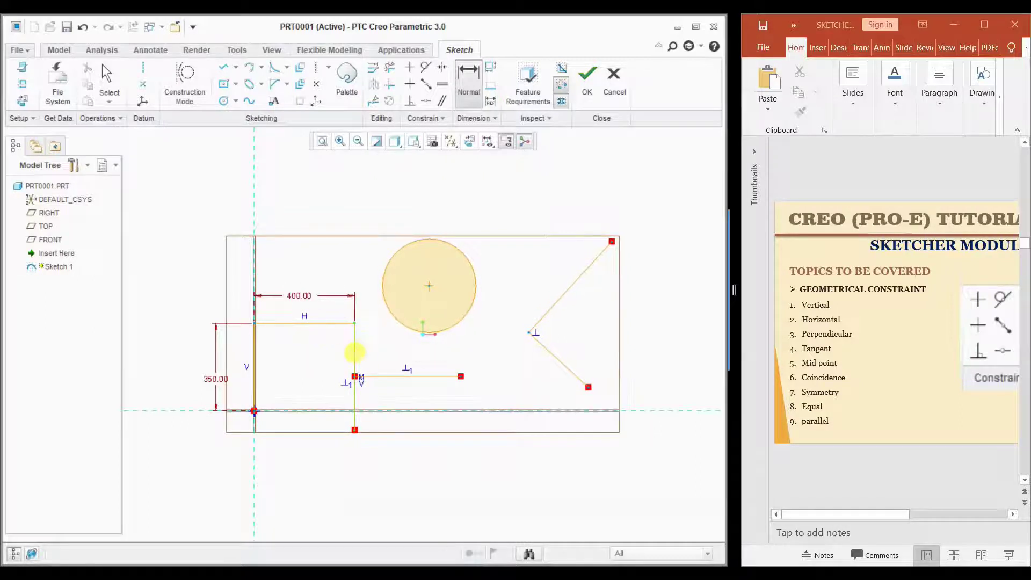
# Set the right vertical line to 500 and delete the conflicting extra dimension.
pyautogui.middleClick(322, 365)
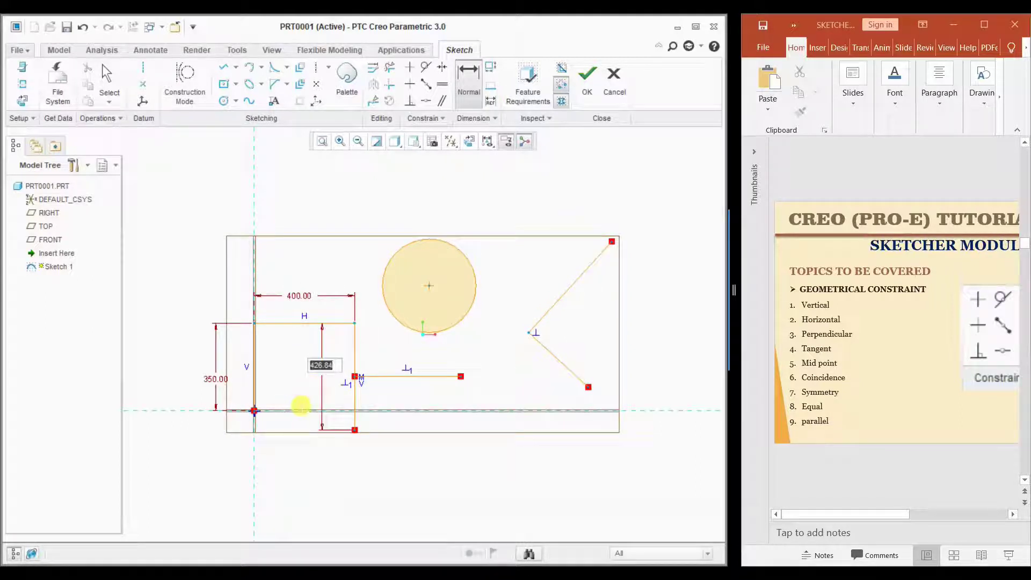
pyautogui.write('500')
pyautogui.press('Return')
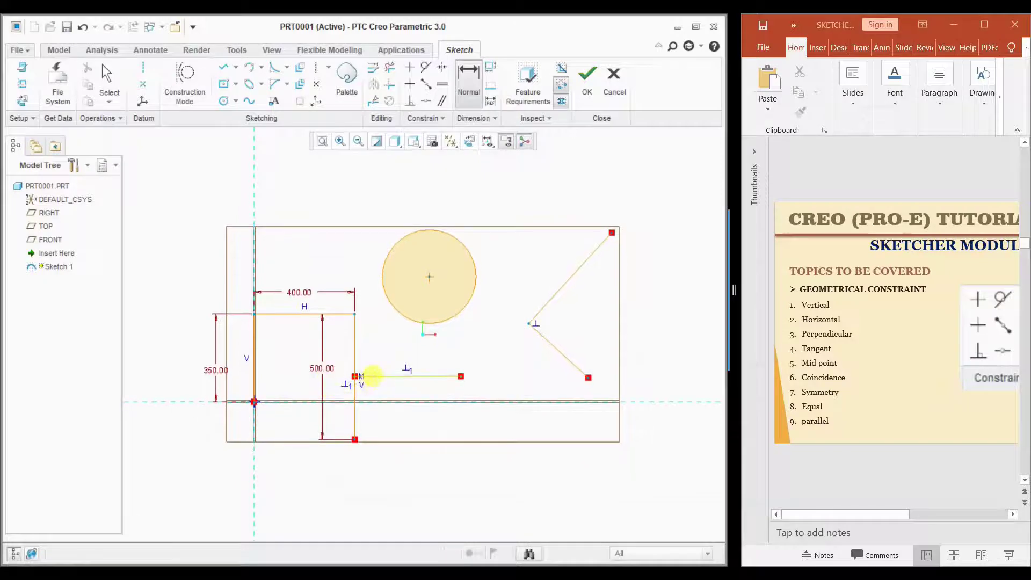
pyautogui.click(372, 400)
pyautogui.middleClick(278, 376)
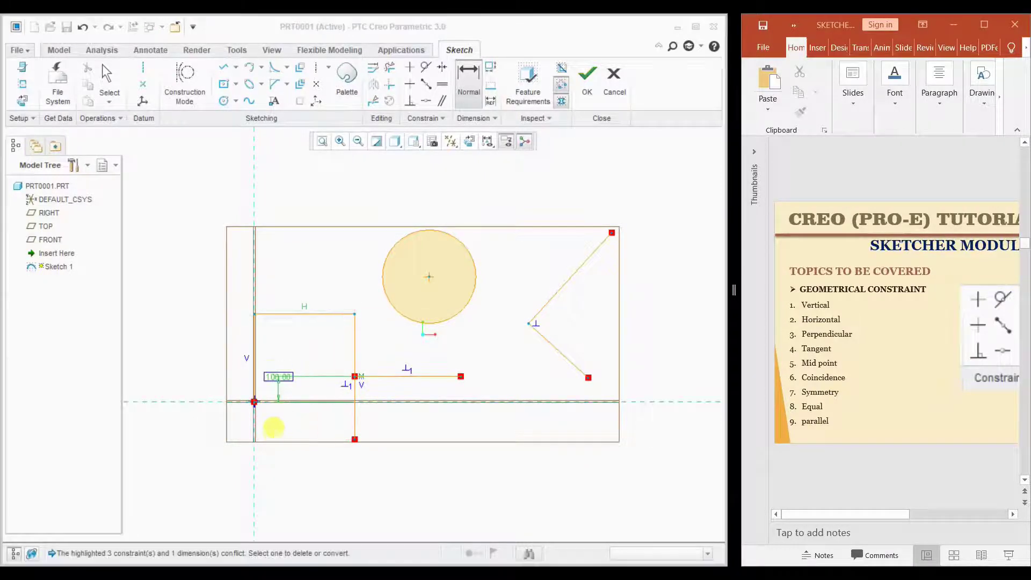
pyautogui.click(755, 162)
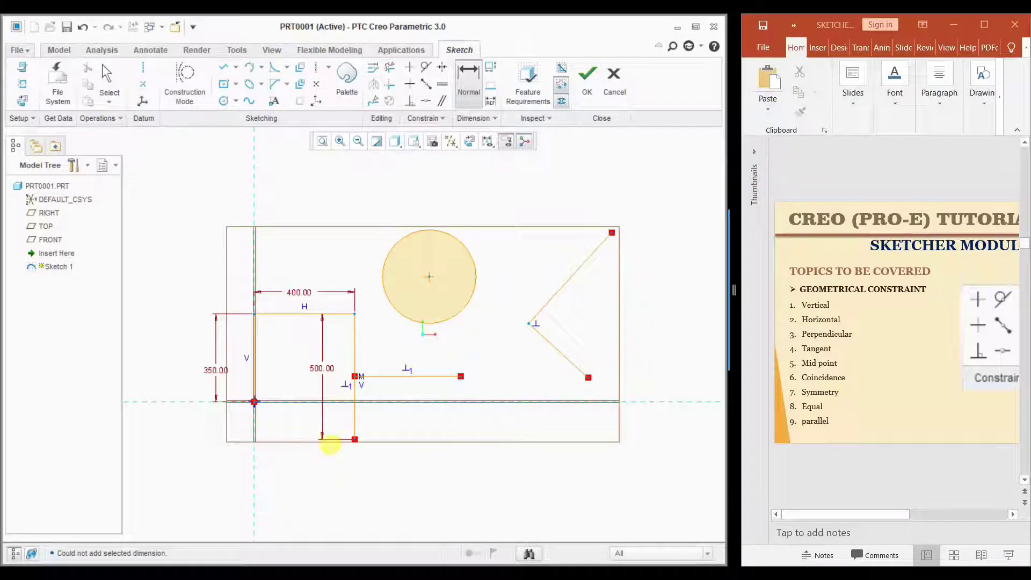
# Dimension the short horizontal line to 500 and check the lines are fixed.
pyautogui.click(427, 376)
pyautogui.middleClick(419, 412)
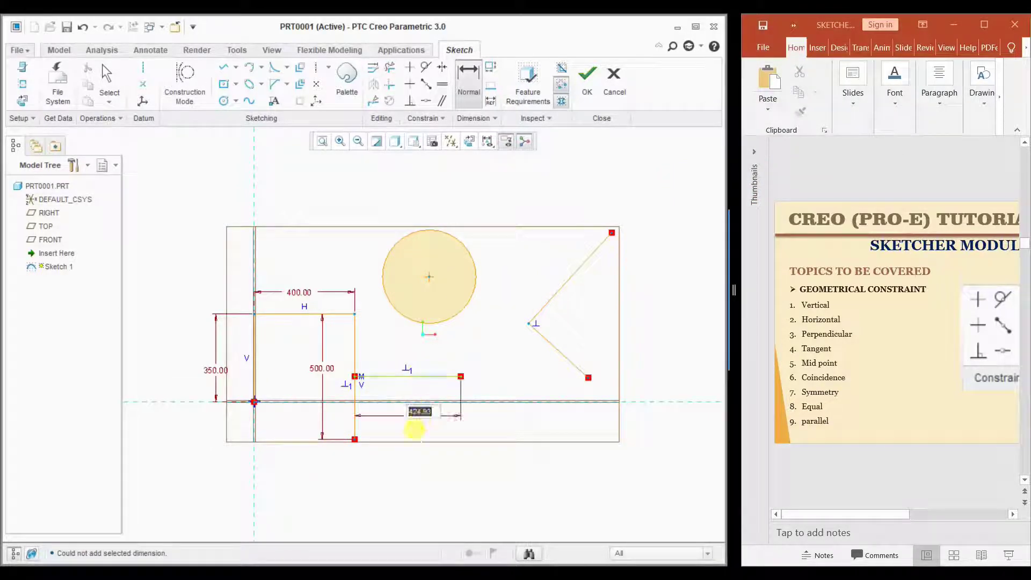
pyautogui.write('500')
pyautogui.press('Return')
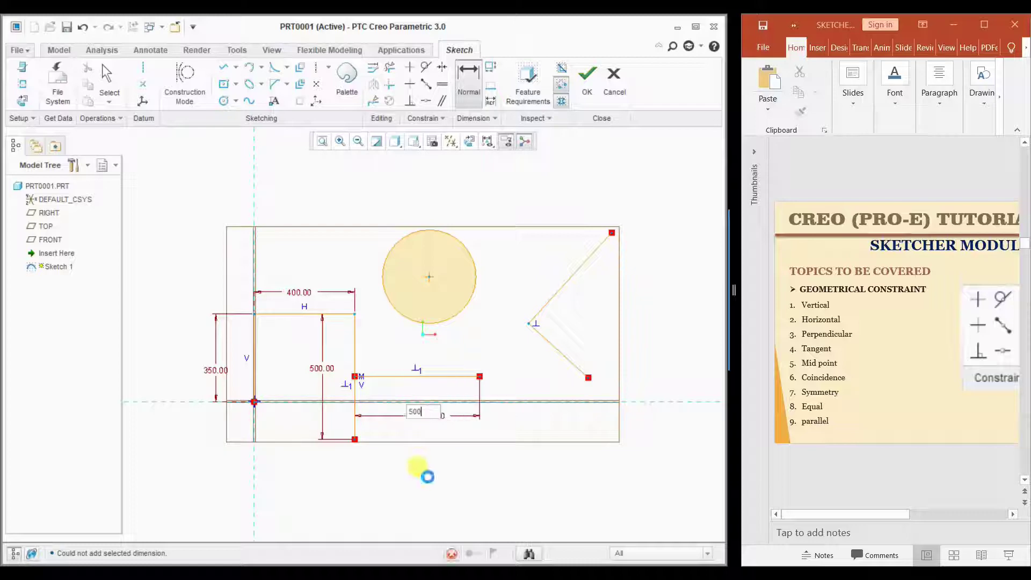
pyautogui.middleClick(444, 476)
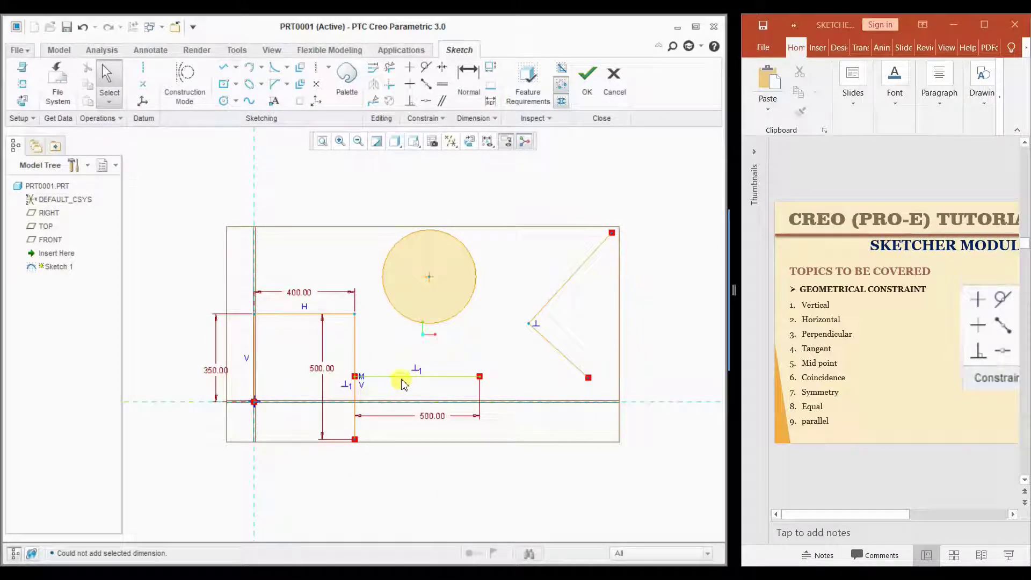
pyautogui.moveTo(380, 386); pyautogui.dragTo(404, 387)
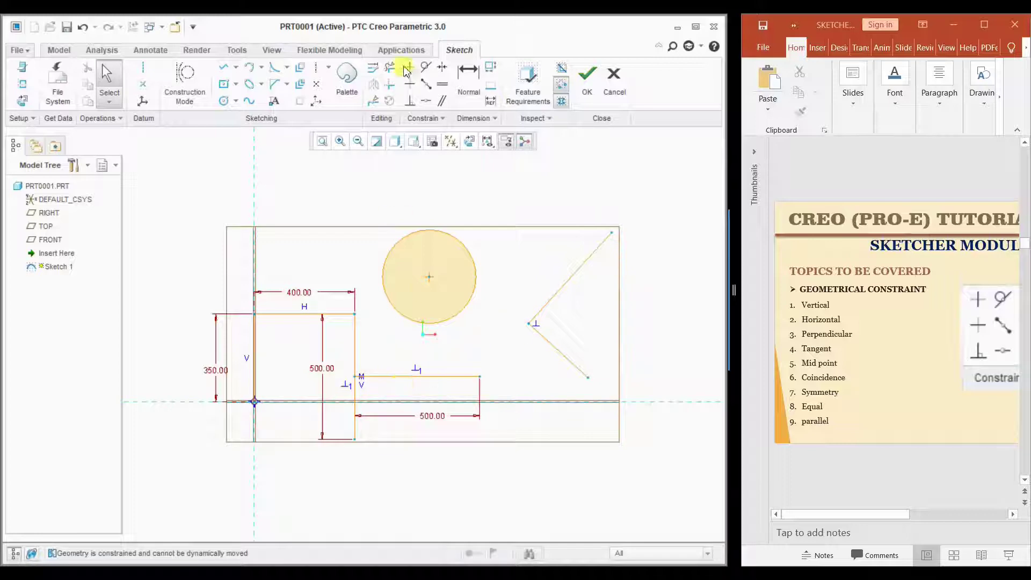
pyautogui.click(426, 67)
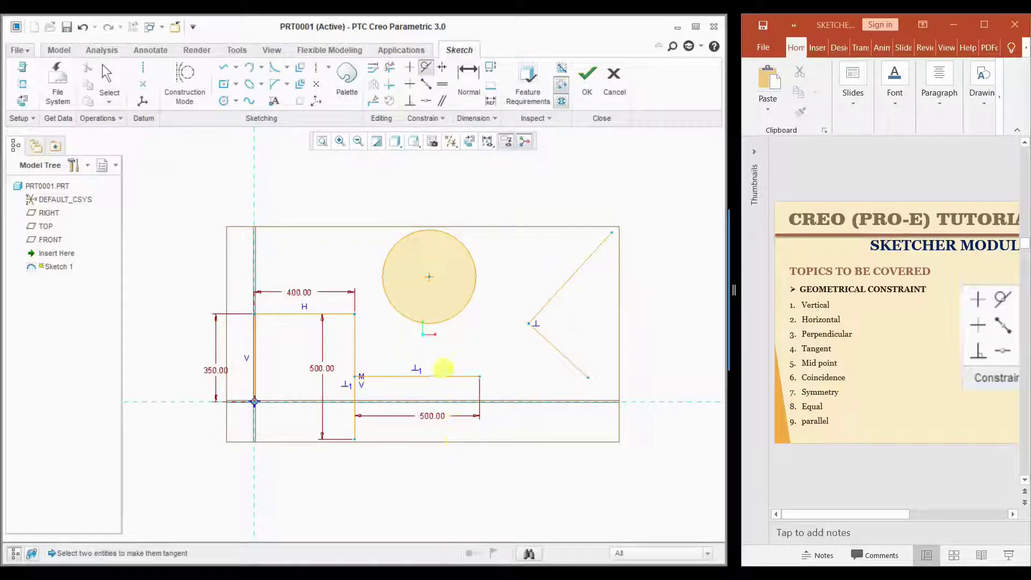
pyautogui.click(445, 321)
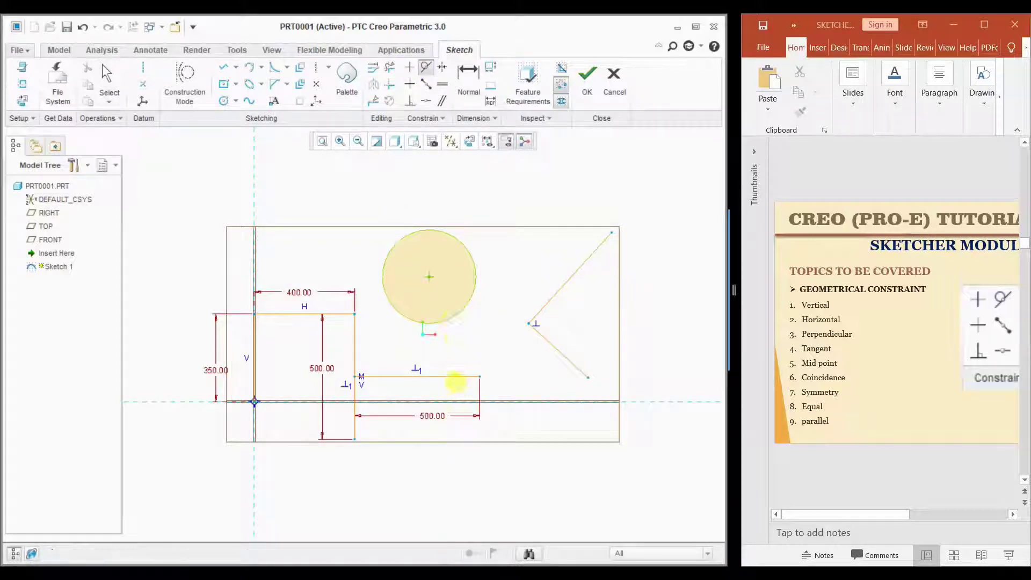
pyautogui.click(455, 378)
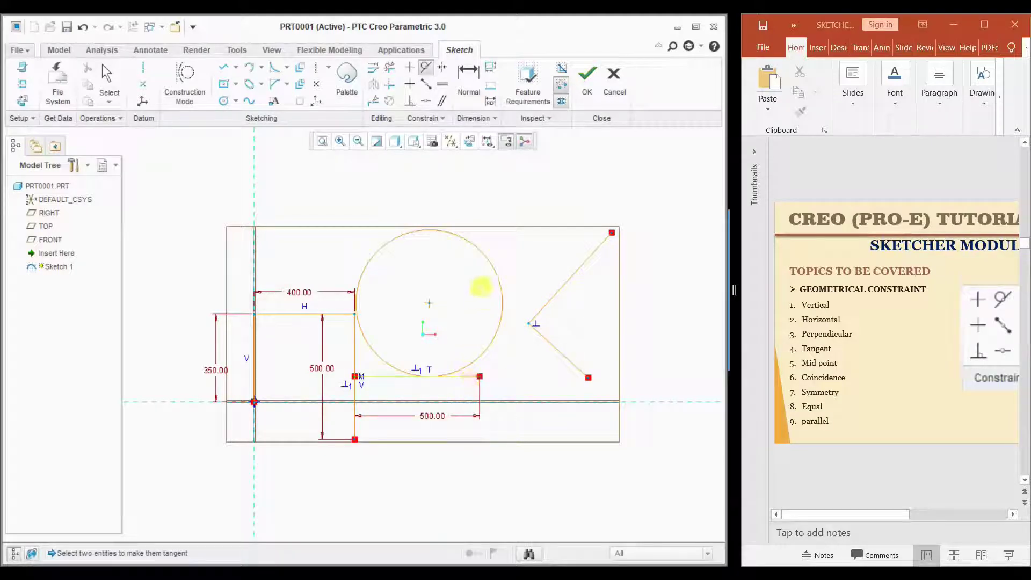
pyautogui.click(490, 273)
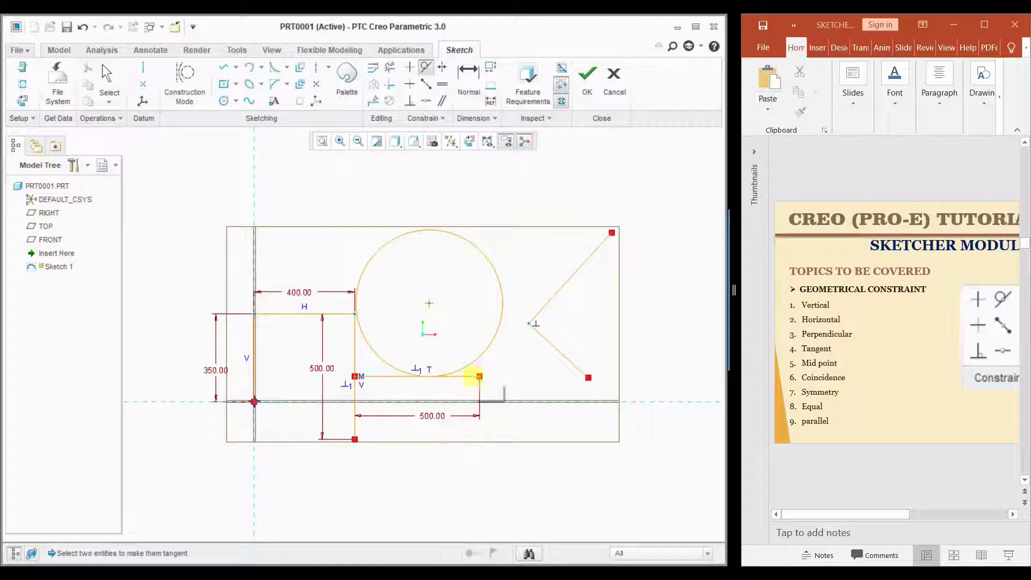
pyautogui.click(477, 376)
pyautogui.hotkey('ctrl', 'z')
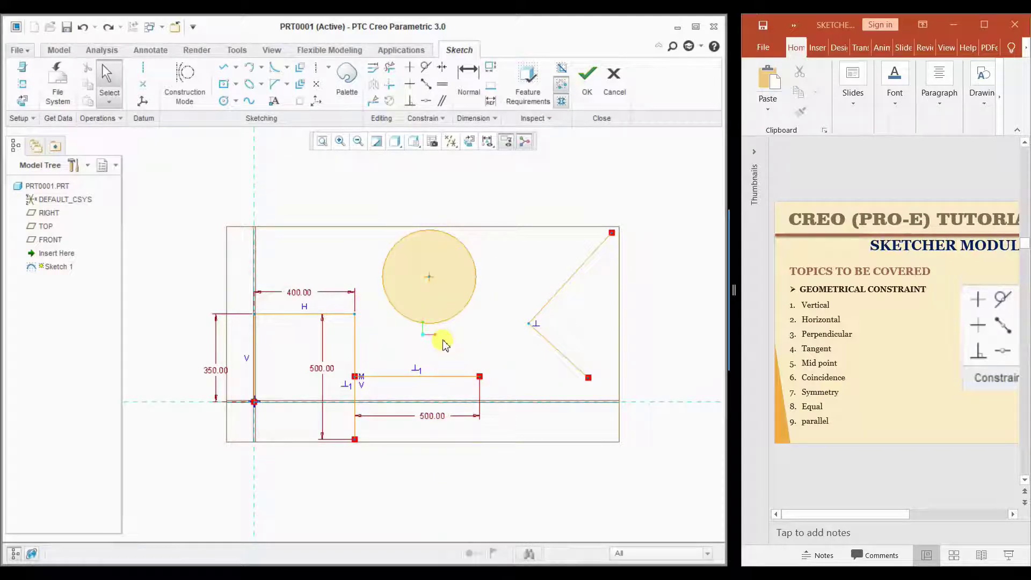
# Add a diameter dimension to the circle.
pyautogui.click(468, 75)
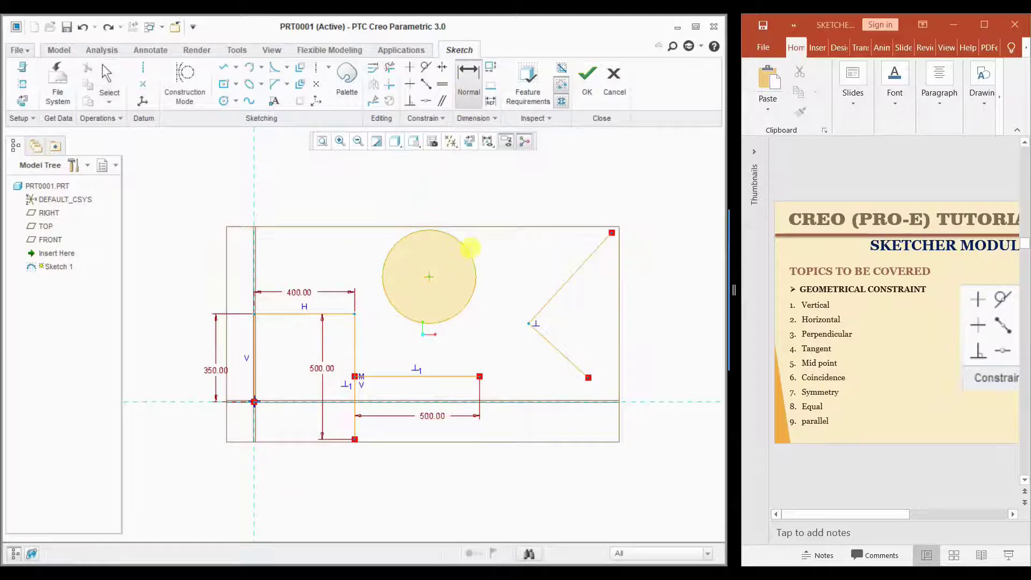
pyautogui.doubleClick(470, 242)
pyautogui.middleClick(492, 238)
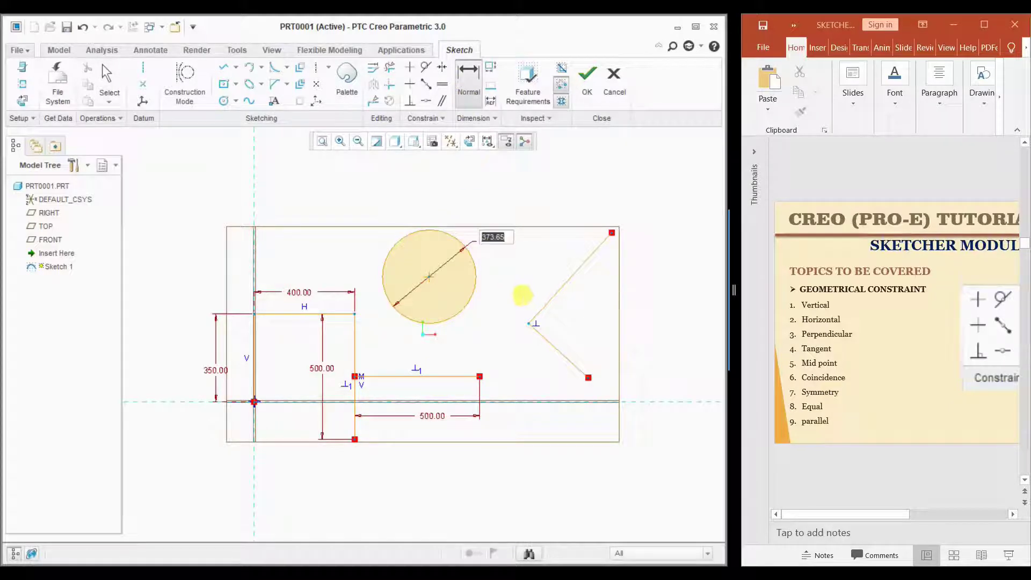
pyautogui.write('350')
pyautogui.press('Return')
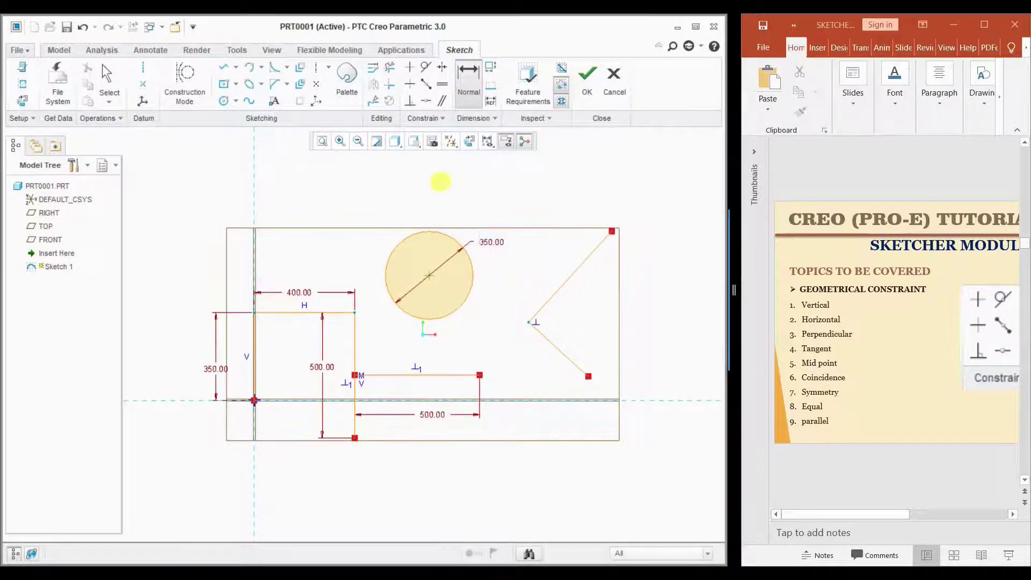
# Make the circle tangent to the horizontal line below it and close the tip message.
pyautogui.click(426, 67)
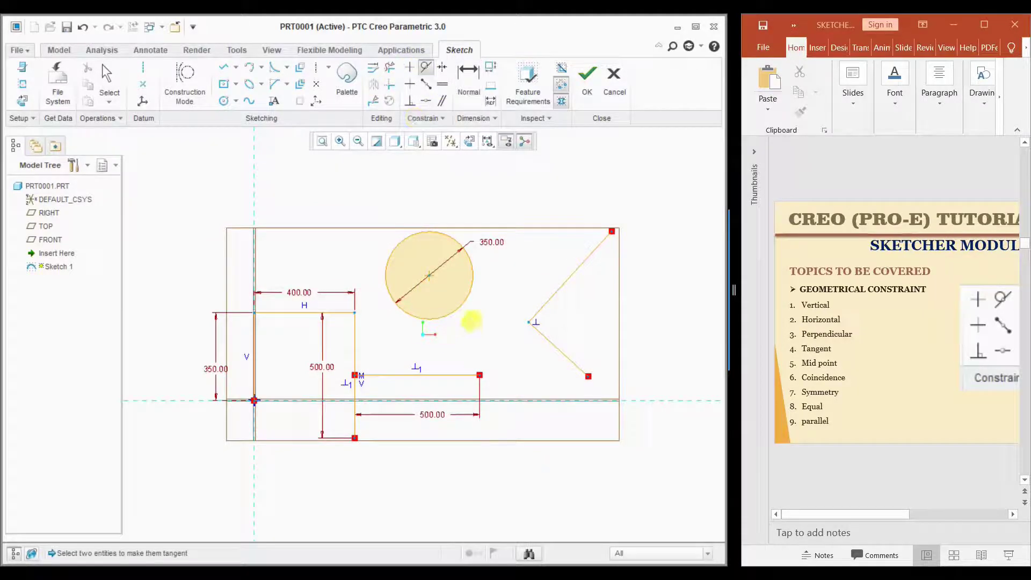
pyautogui.click(450, 375)
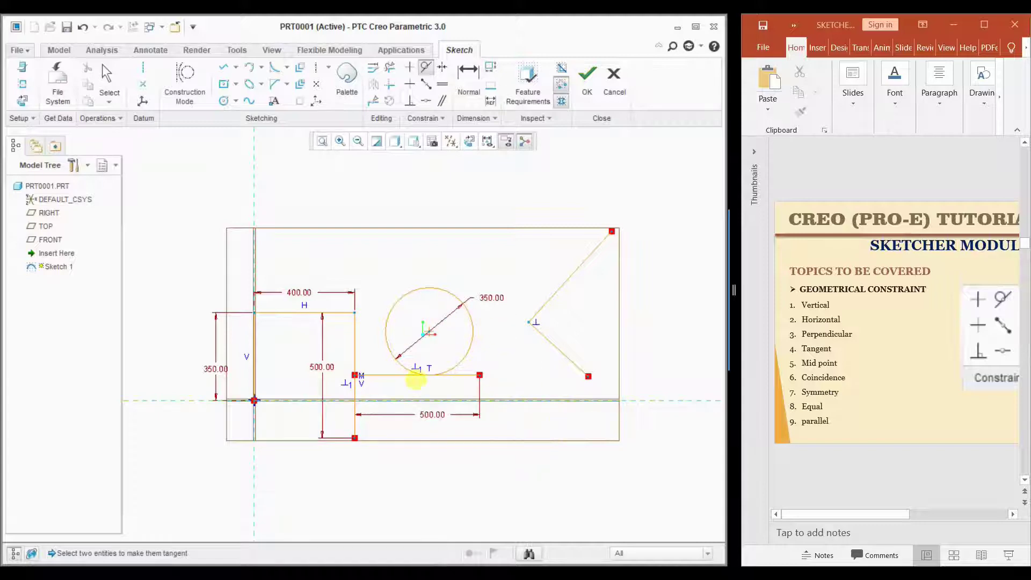
pyautogui.middleClick(545, 235)
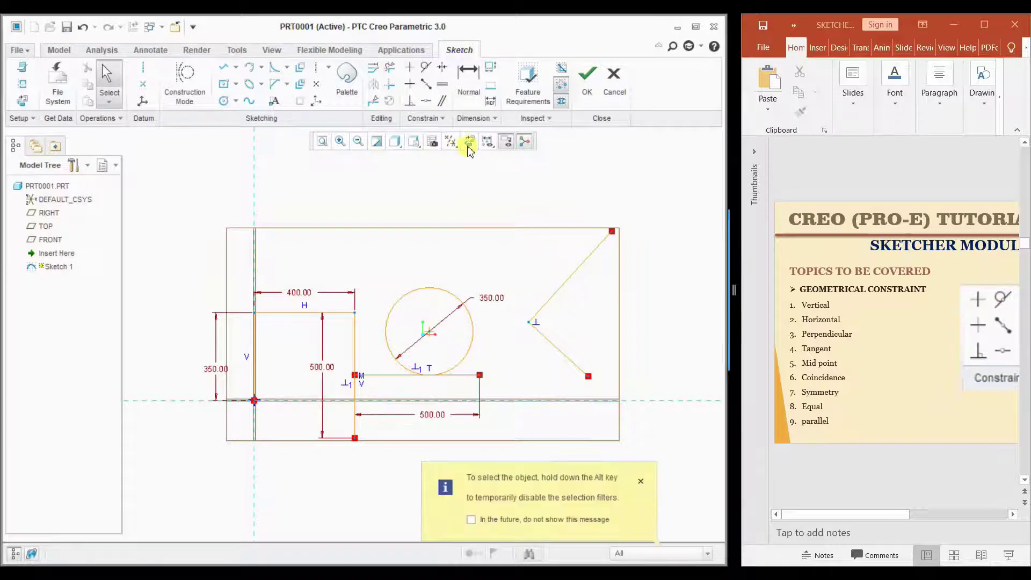
pyautogui.click(426, 67)
pyautogui.click(578, 269)
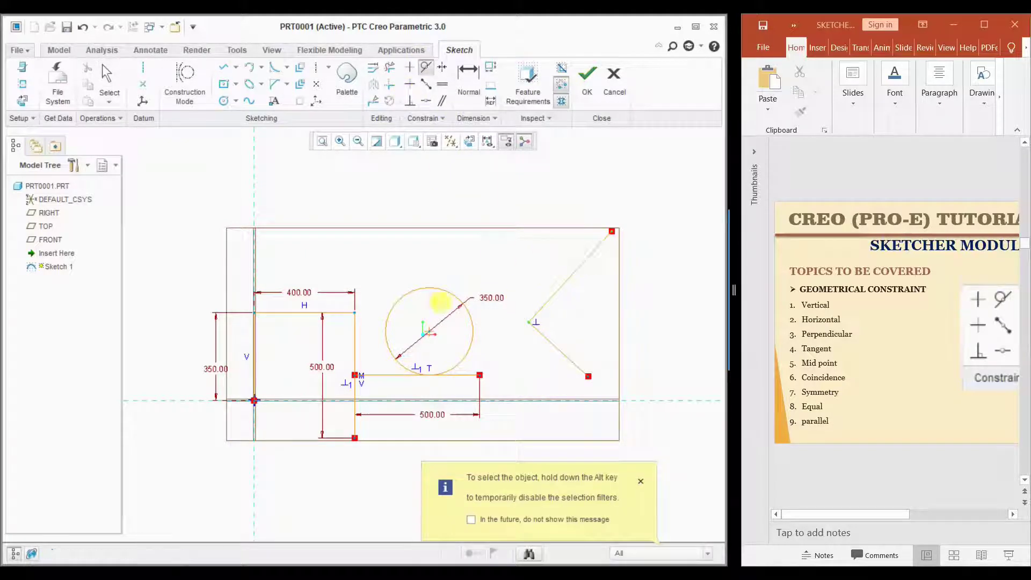
pyautogui.click(426, 294)
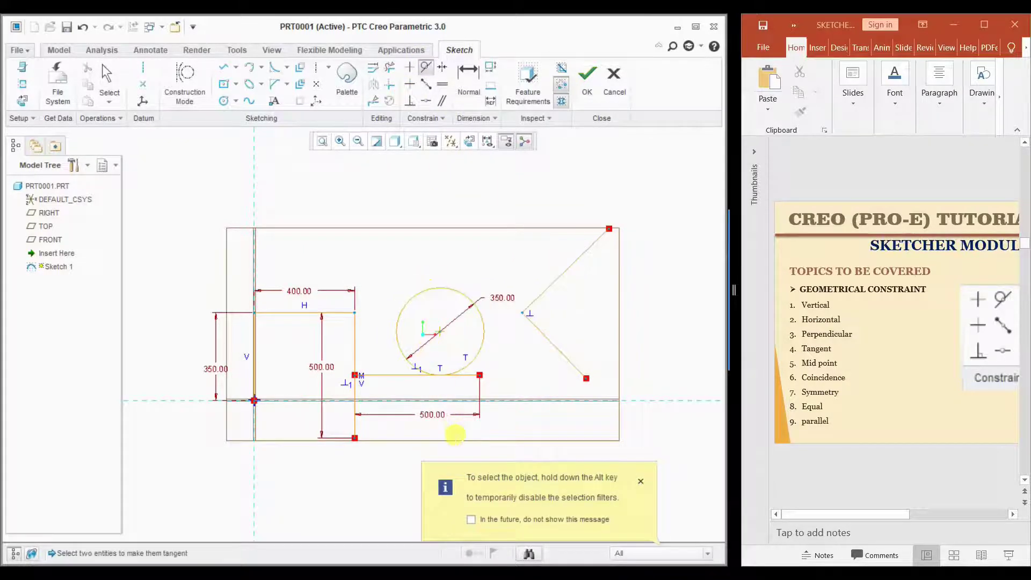
pyautogui.click(540, 293)
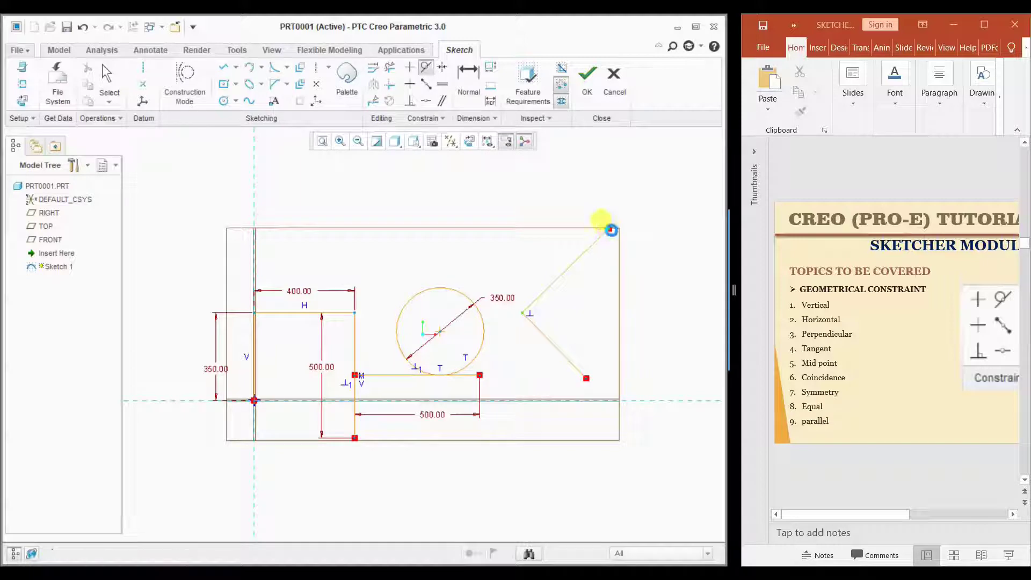
# Drag the V's upper arm endpoint past the rectangle's top-right corner and restore the 2D view.
pyautogui.middleClick(611, 231)
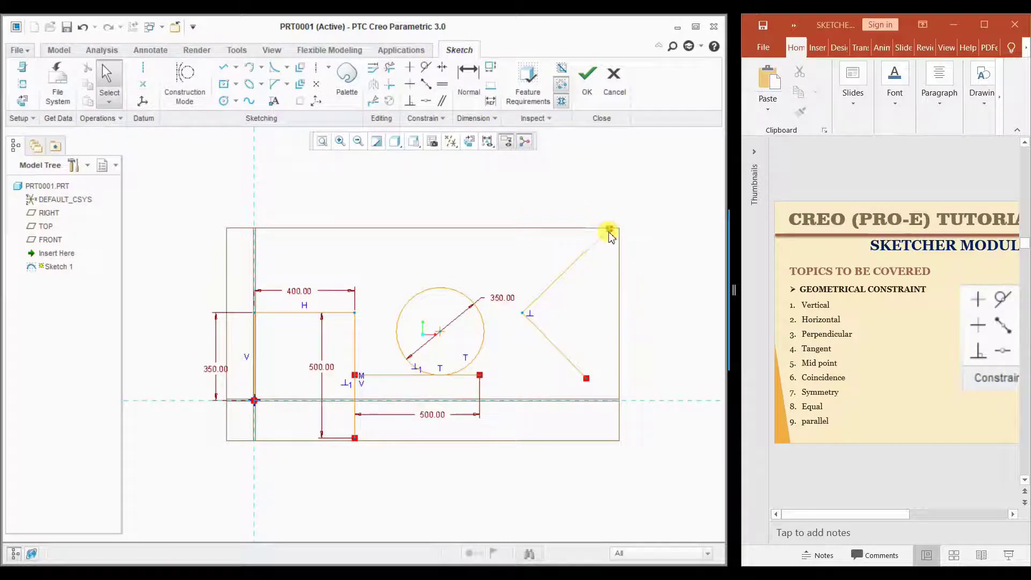
pyautogui.moveTo(612, 230)
pyautogui.mouseDown()
pyautogui.moveTo(458, 357)
pyautogui.moveTo(521, 288)
pyautogui.moveTo(555, 285)
pyautogui.moveTo(463, 321)
pyautogui.moveTo(484, 292)
pyautogui.moveTo(486, 306)
pyautogui.moveTo(486, 290)
pyautogui.moveTo(485, 312)
pyautogui.moveTo(507, 253)
pyautogui.moveTo(501, 267)
pyautogui.moveTo(638, 213)
pyautogui.mouseUp()
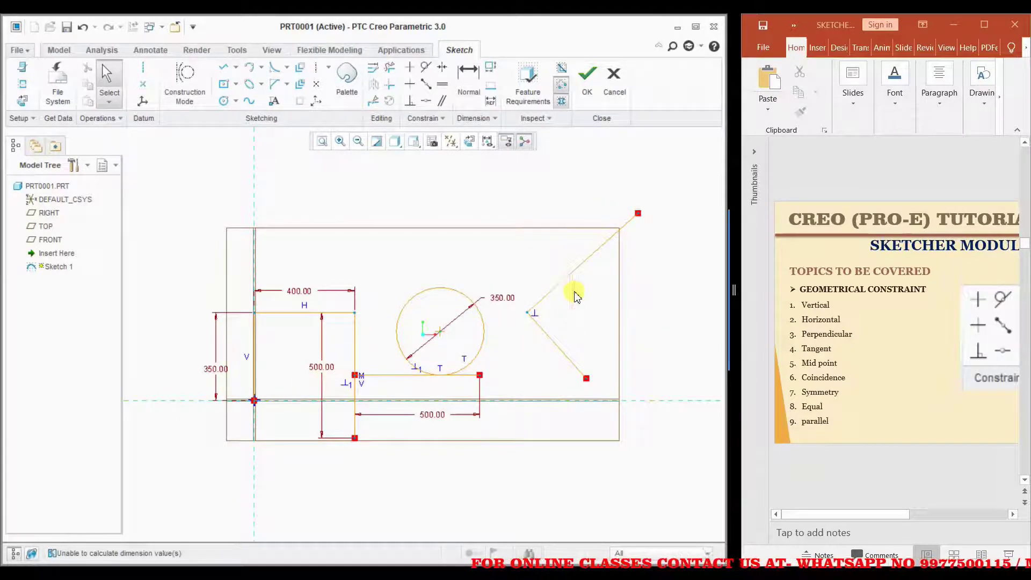
pyautogui.moveTo(574, 296); pyautogui.dragTo(594, 295, button='middle')
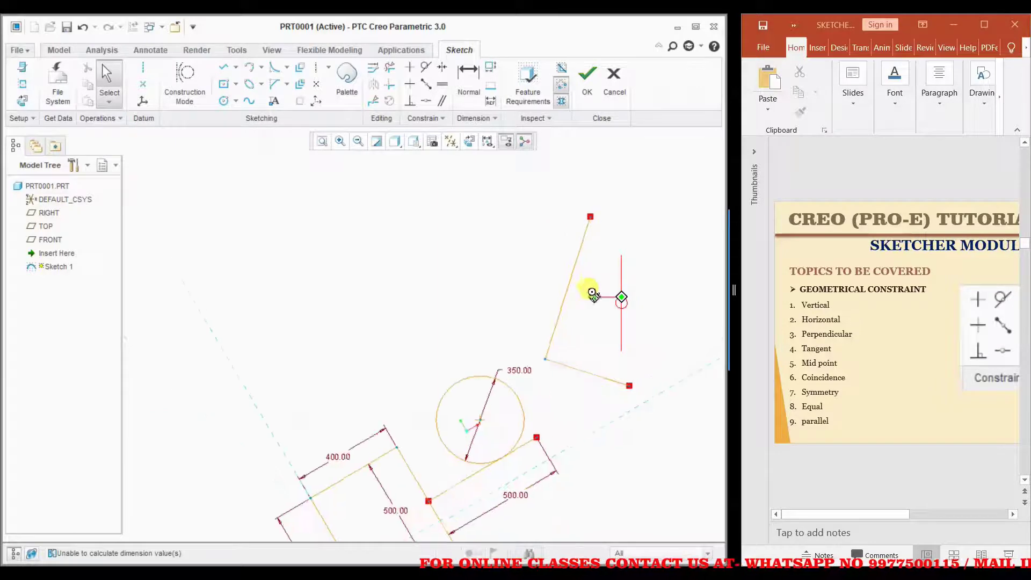
pyautogui.click(476, 142)
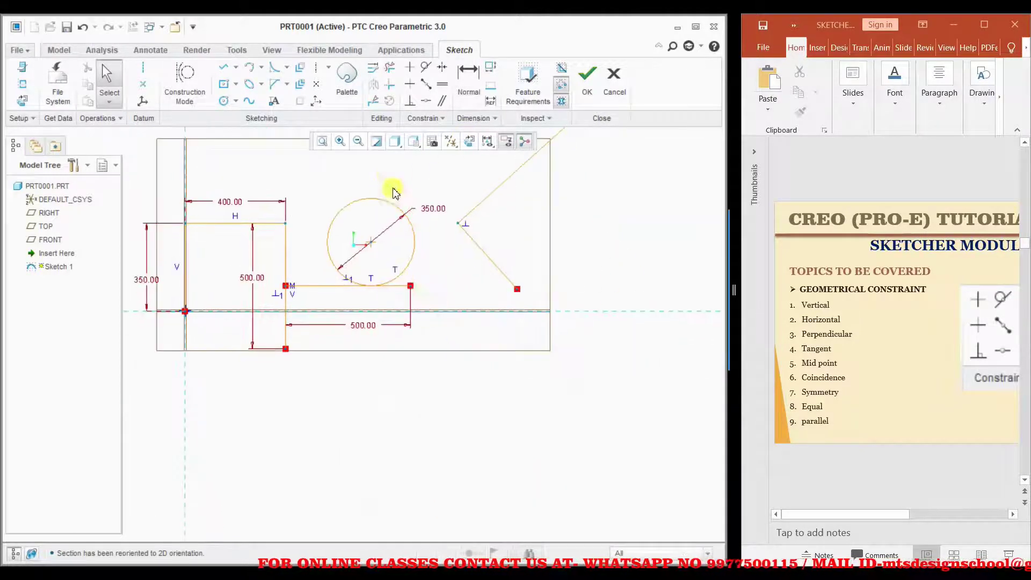
pyautogui.moveTo(410, 309); pyautogui.dragTo(449, 261, button='middle')
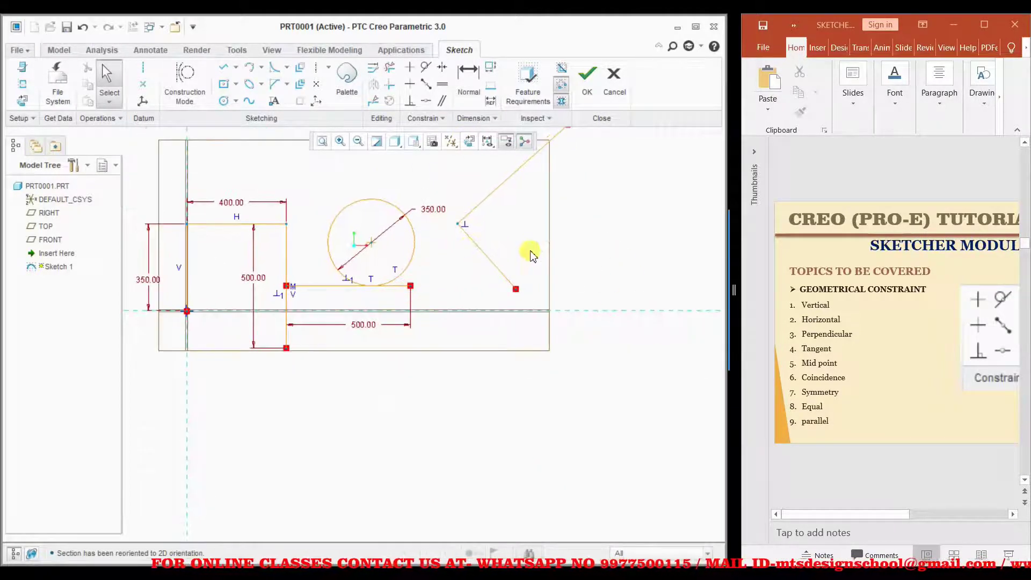
pyautogui.moveTo(531, 255); pyautogui.dragTo(527, 285, button='middle')
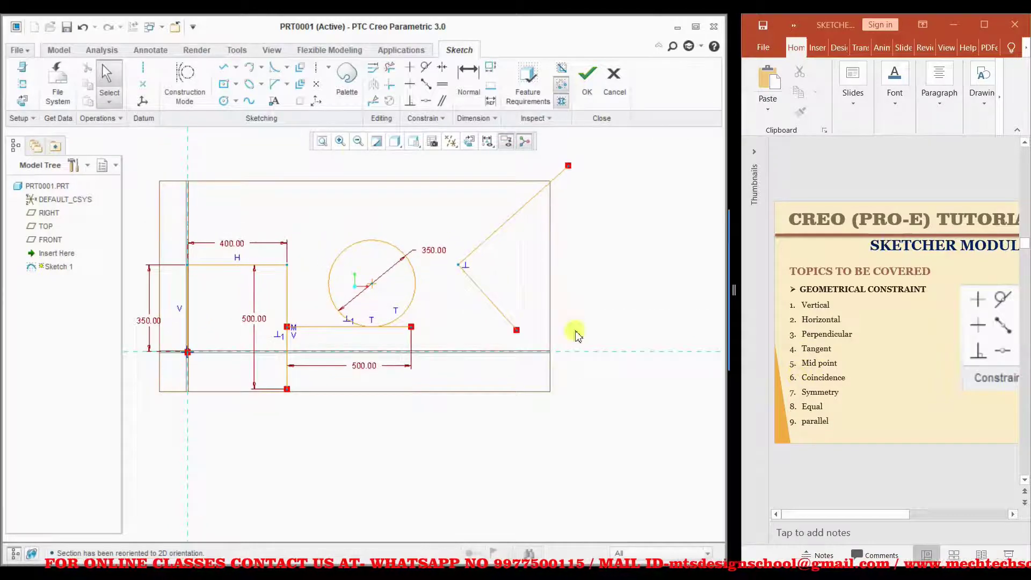
pyautogui.click(224, 67)
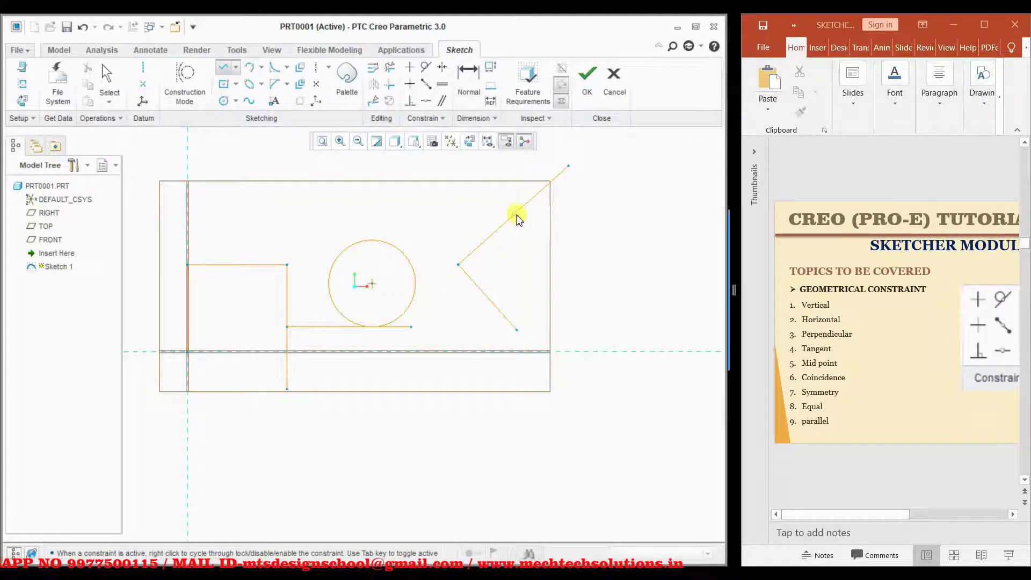
# Draw a line running down-right from the V's upper arm.
pyautogui.click(500, 226)
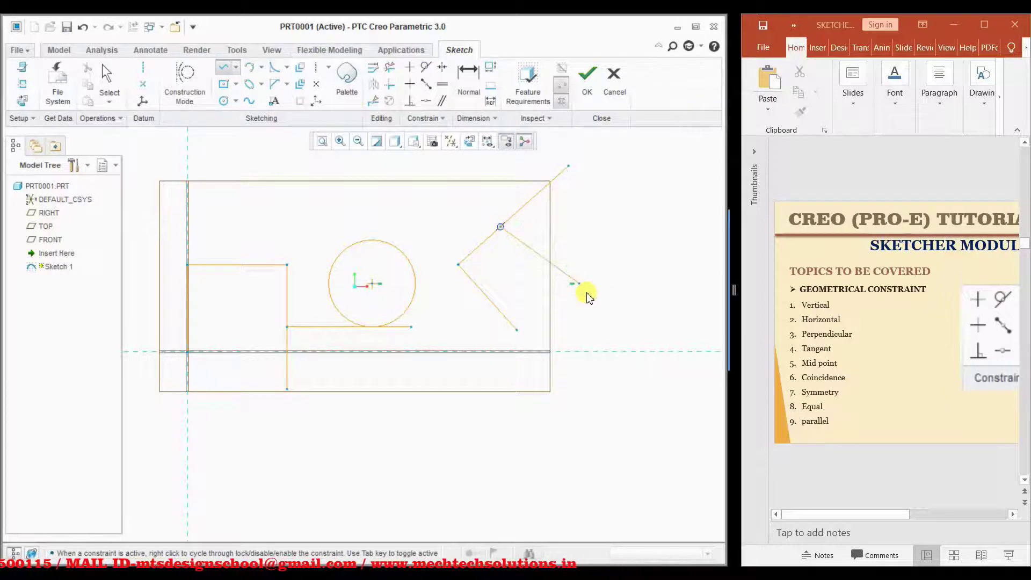
pyautogui.click(585, 321)
pyautogui.middleClick(624, 271)
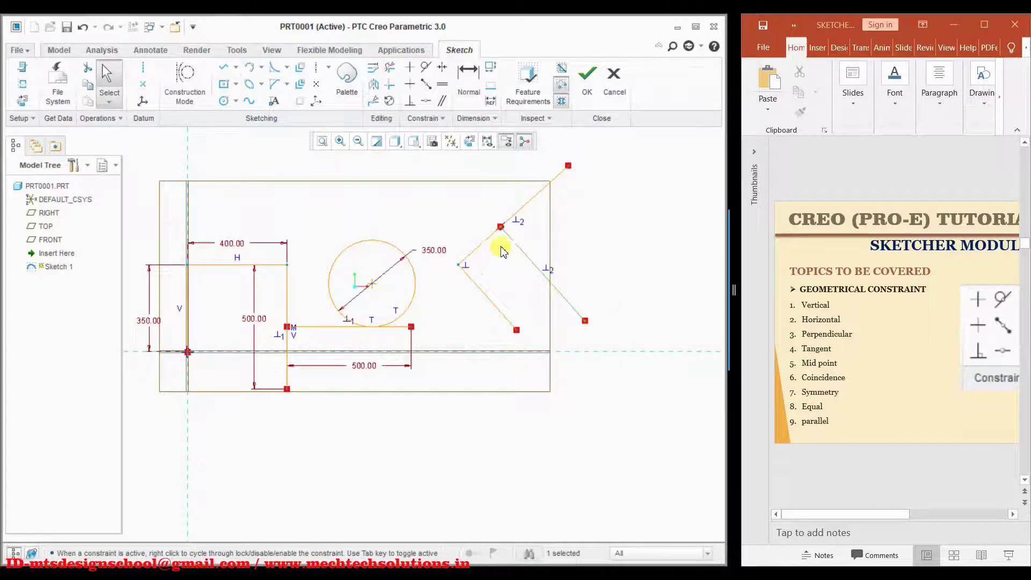
pyautogui.click(501, 227)
pyautogui.click(605, 260)
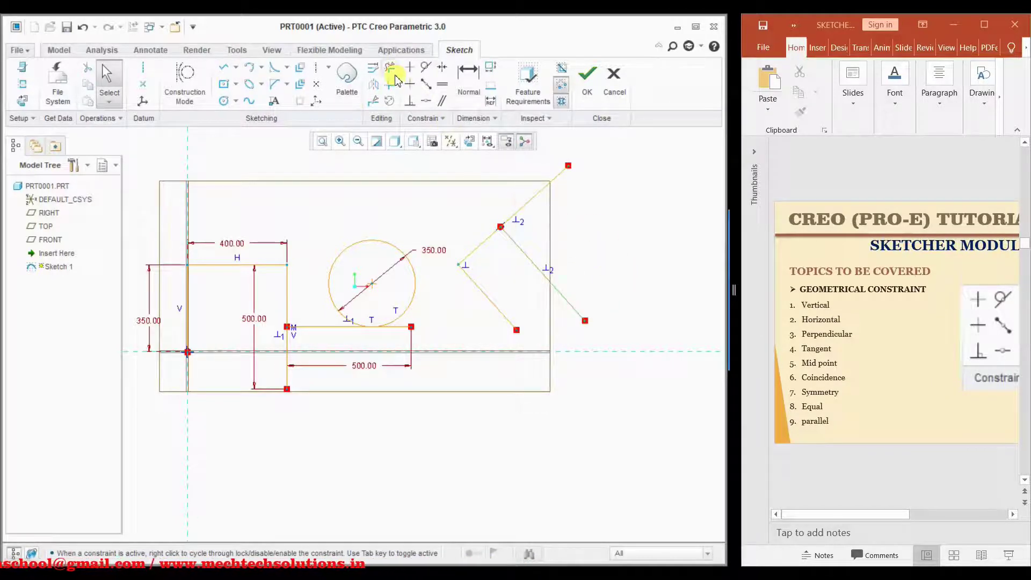
# Pin the new line's start point to the midpoint of the upper arm.
pyautogui.click(426, 91)
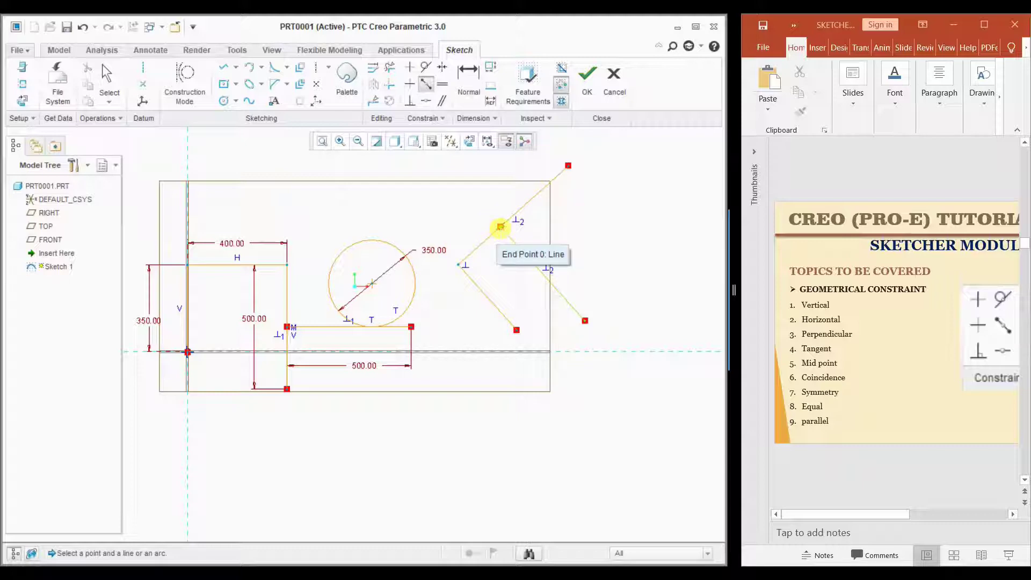
pyautogui.click(501, 227)
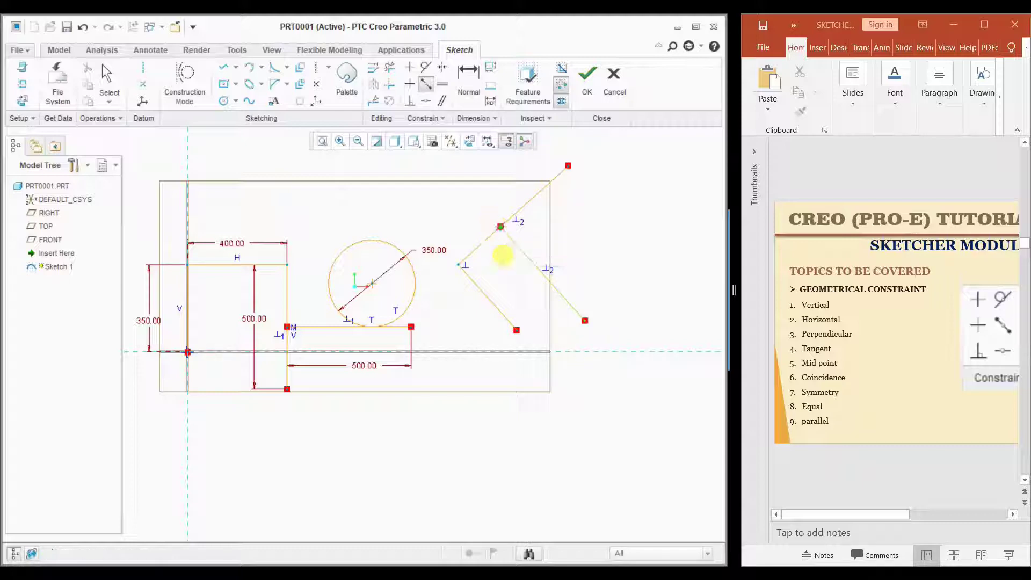
pyautogui.click(511, 239)
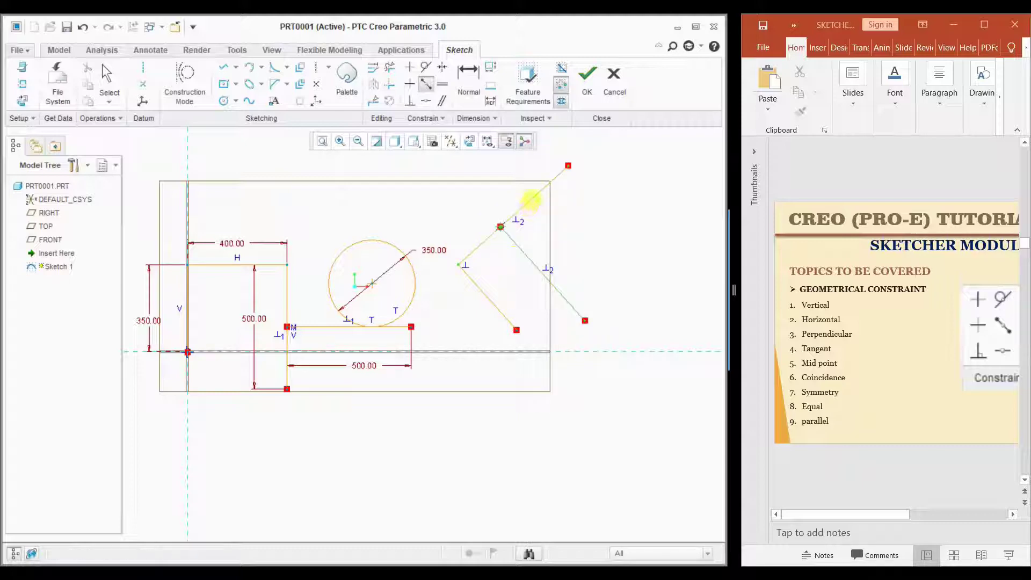
pyautogui.click(526, 202)
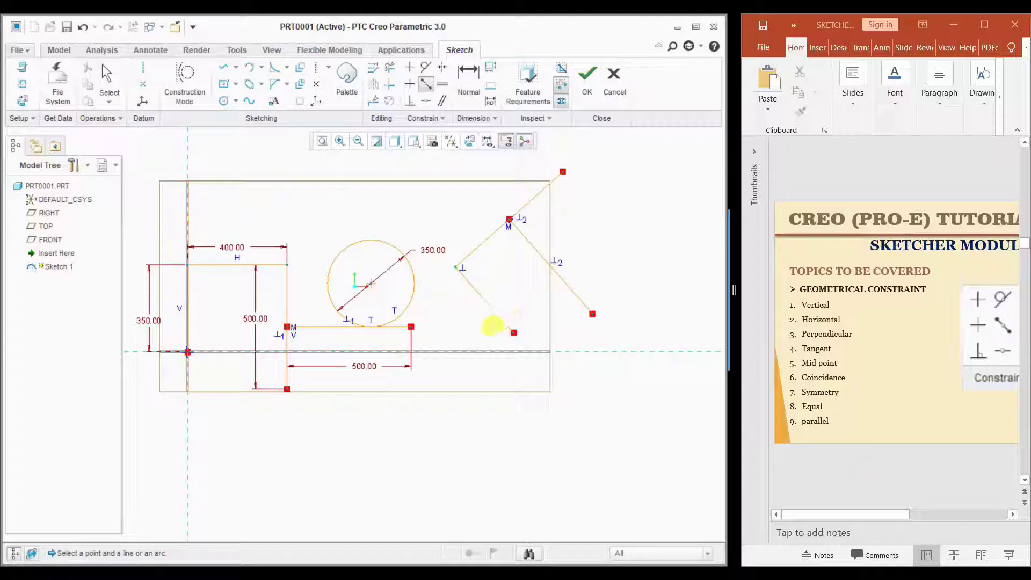
# Draw a line rising up-right from the down-right segment.
pyautogui.click(223, 69)
pyautogui.click(564, 280)
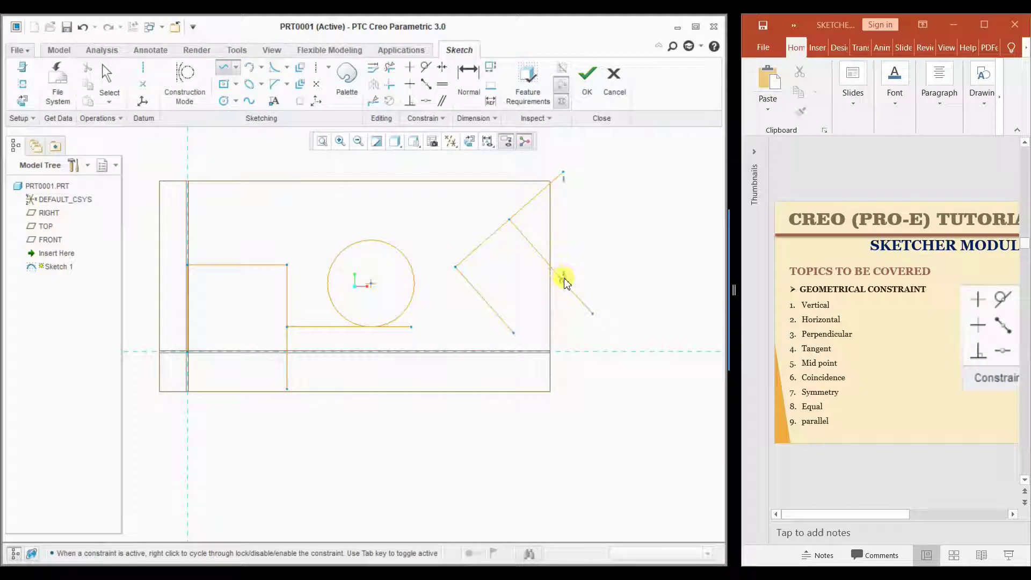
pyautogui.click(639, 203)
pyautogui.middleClick(652, 260)
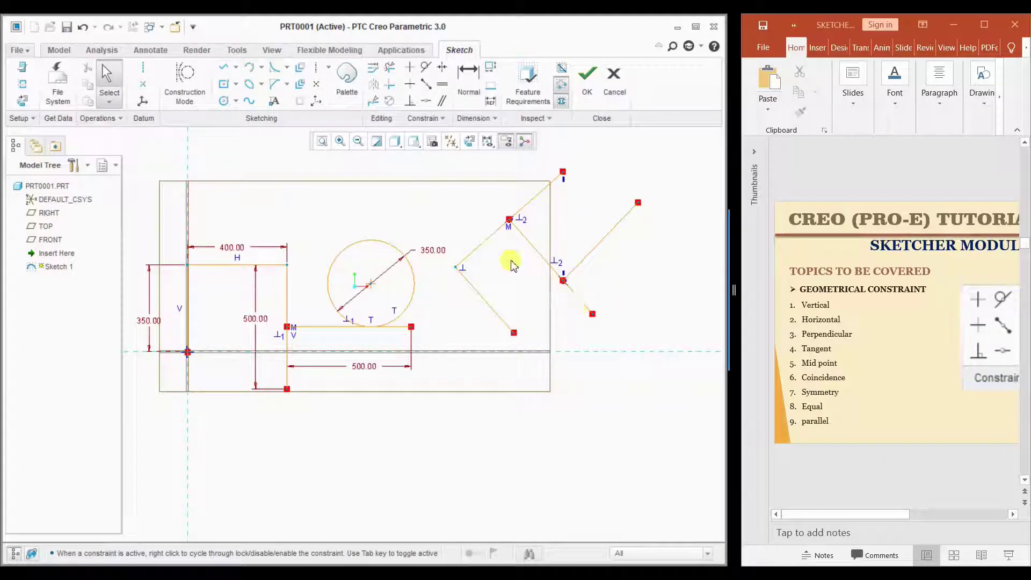
# Snap the new line's start point to the midpoint of the previous segment.
pyautogui.click(426, 85)
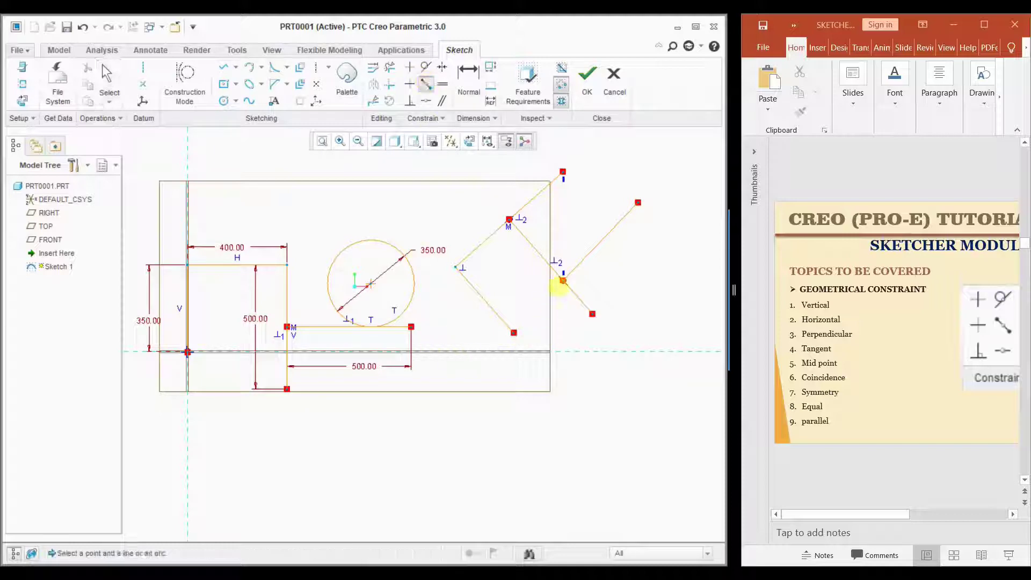
pyautogui.click(564, 280)
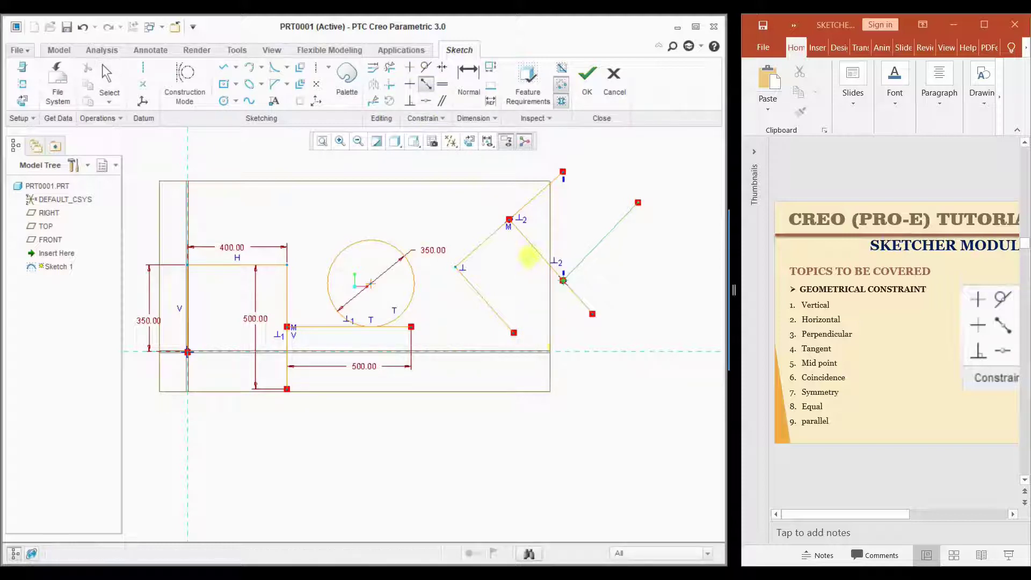
pyautogui.click(544, 253)
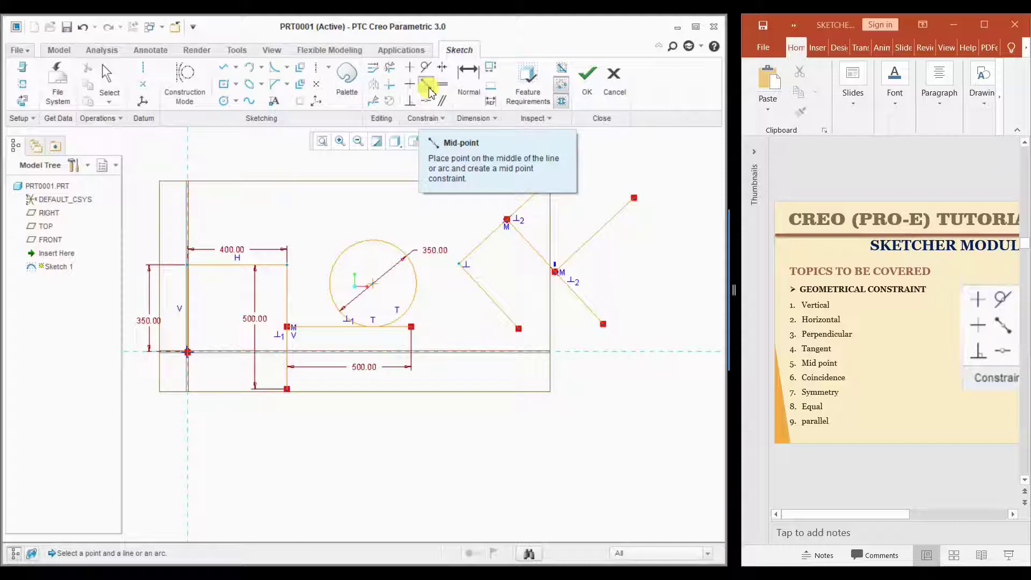
pyautogui.middleClick(619, 162)
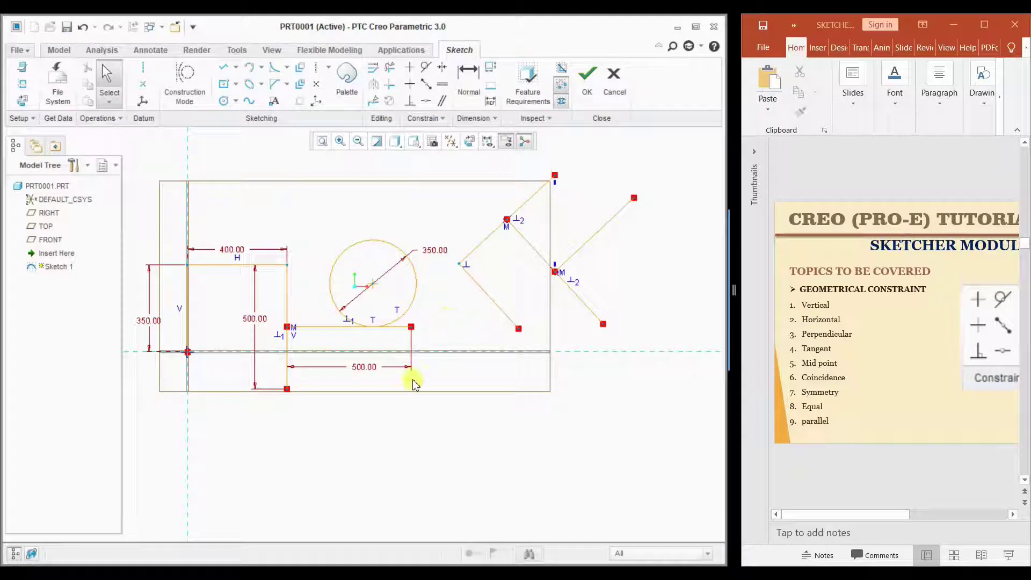
# Draw a small circle below the sketch and a larger circle around it, forming a ring.
pyautogui.click(224, 101)
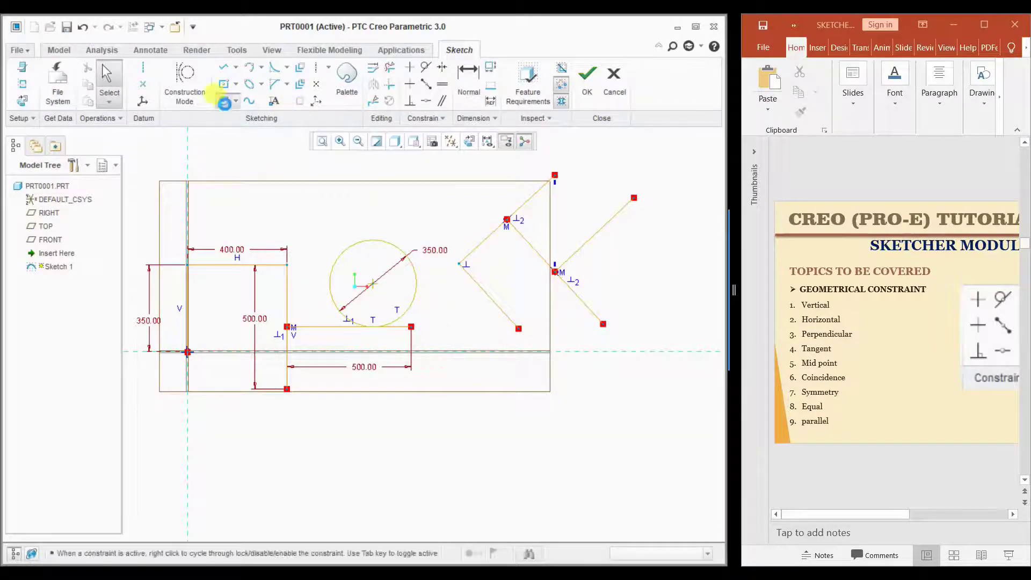
pyautogui.click(541, 467)
pyautogui.click(577, 440)
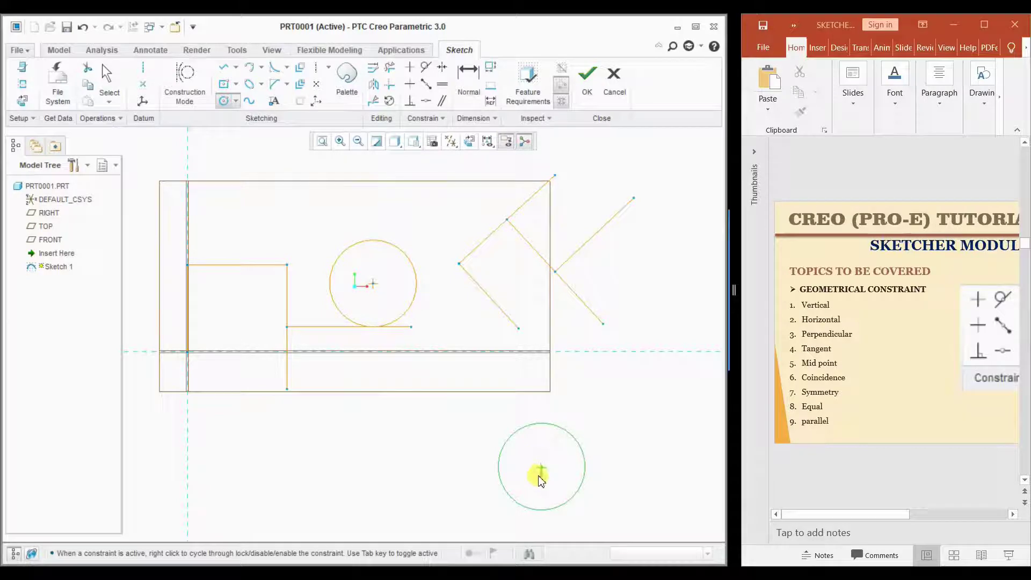
pyautogui.click(542, 481)
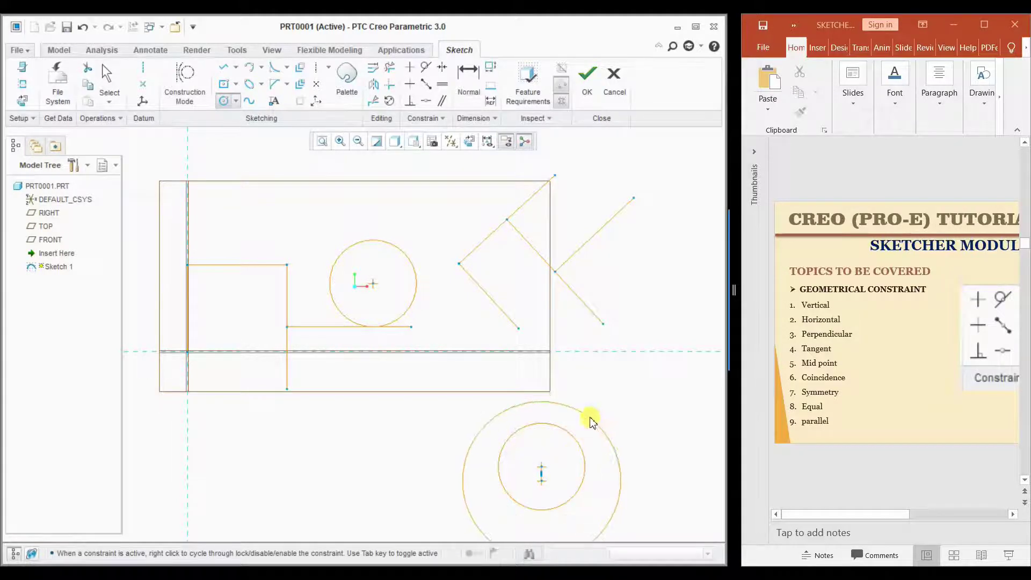
pyautogui.click(621, 426)
pyautogui.middleClick(637, 416)
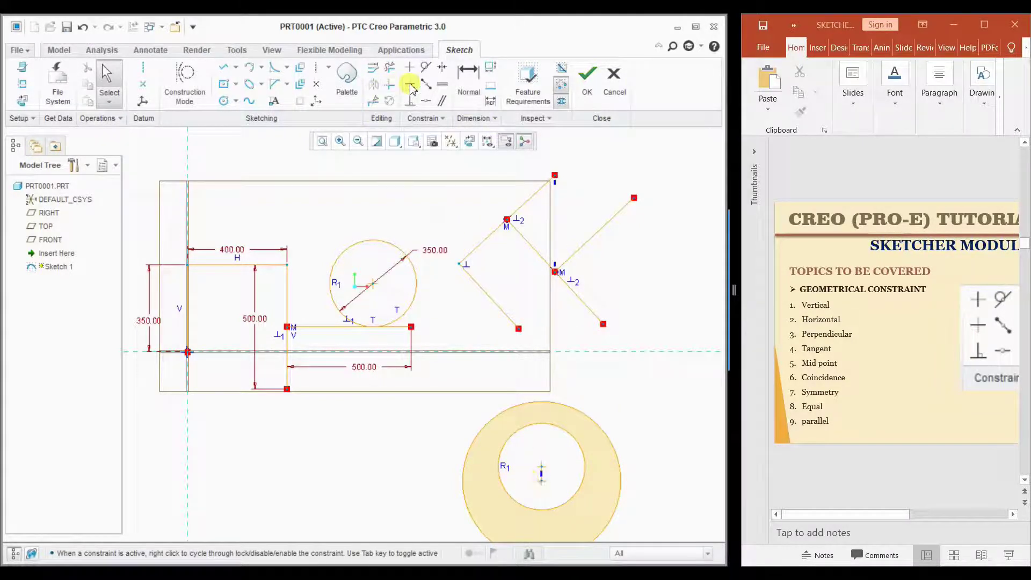
# Apply a Coincident constraint to the two ring circle centres, raising a constraint conflict.
pyautogui.click(427, 105)
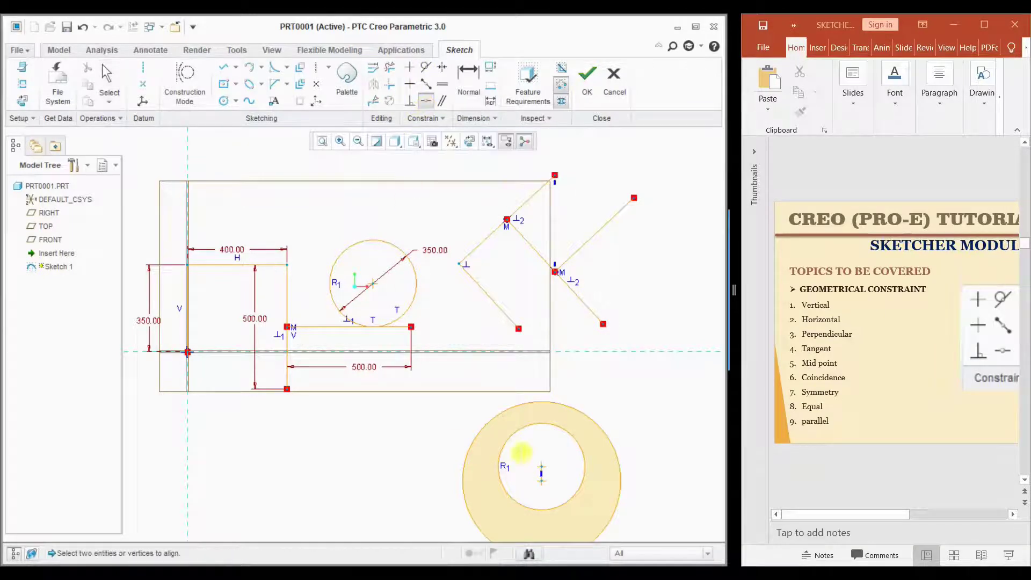
pyautogui.click(541, 479)
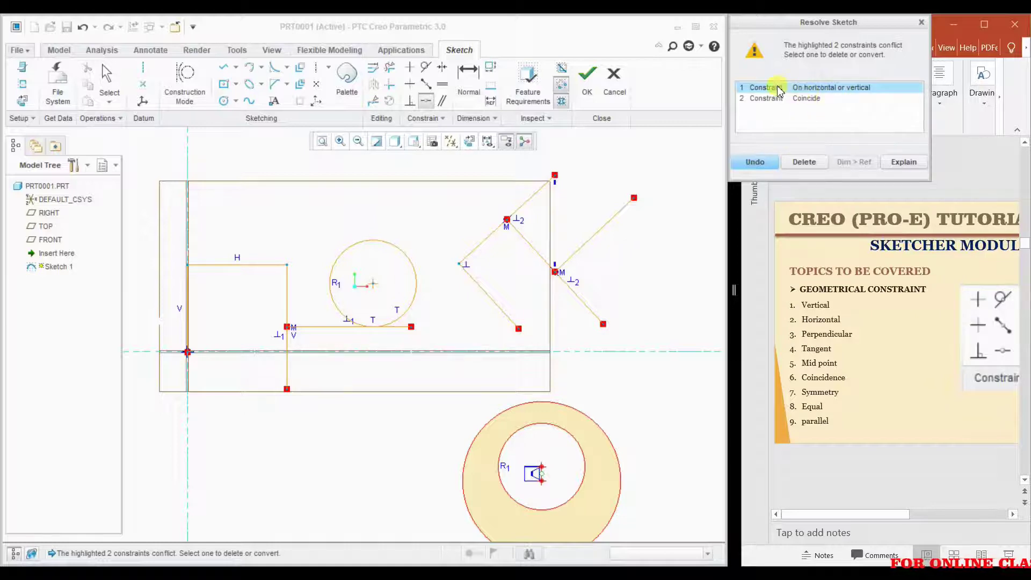
# Resolve the conflict by deleting the On horizontal or vertical constraint.
pyautogui.click(791, 99)
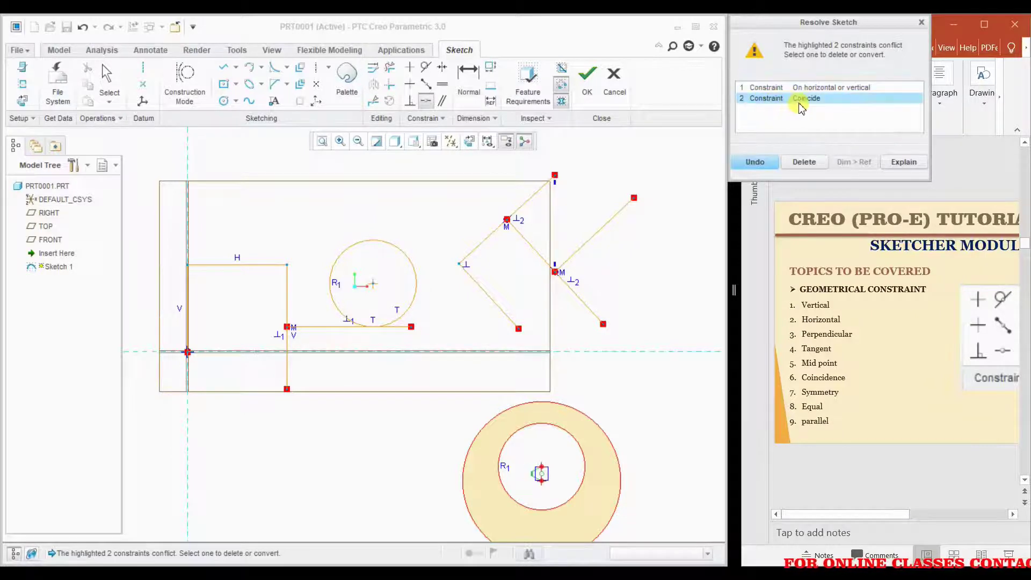
pyautogui.click(783, 89)
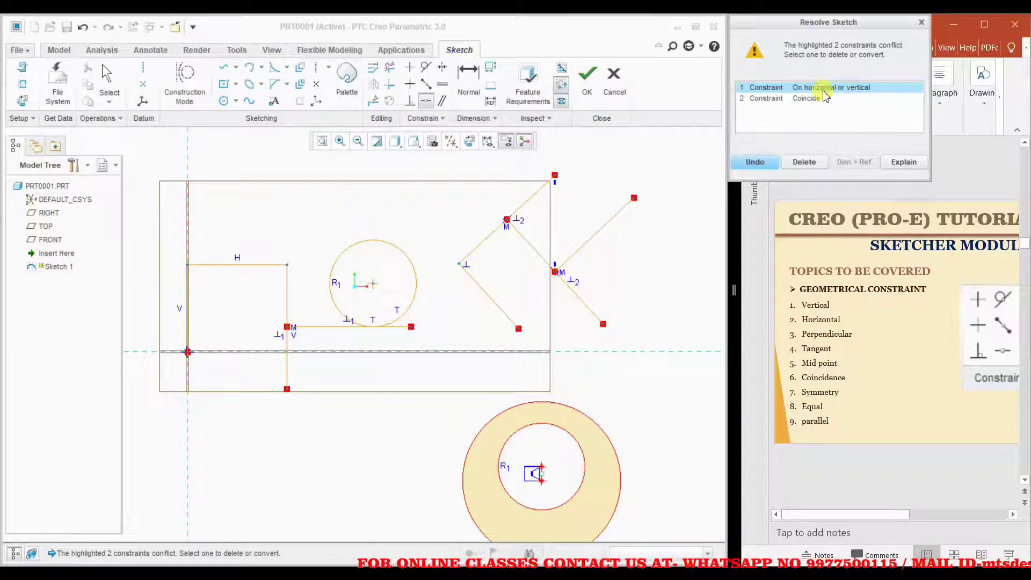
pyautogui.click(801, 161)
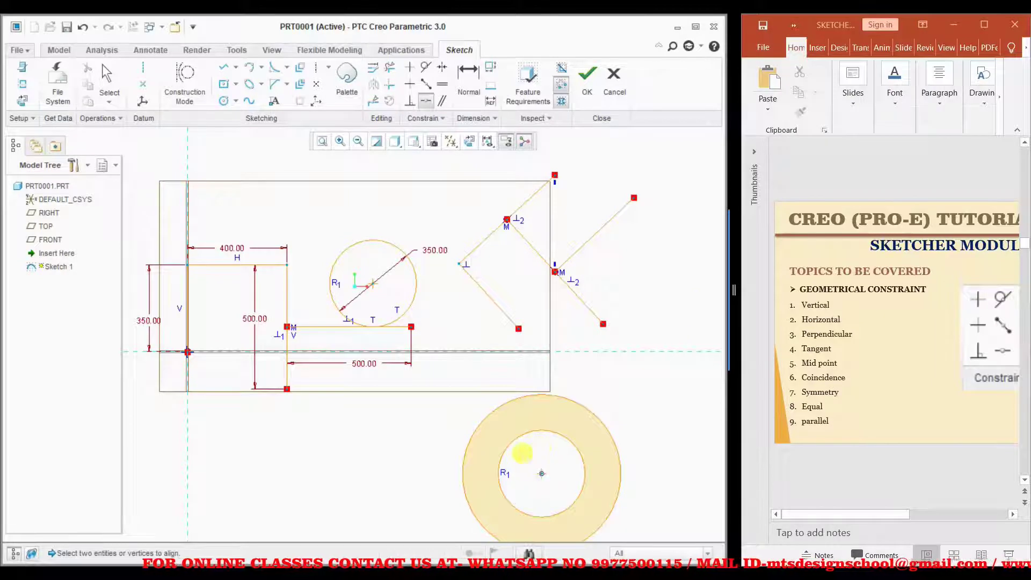
# Start a new line below the sketch, to the left of the ring.
pyautogui.middleClick(642, 379)
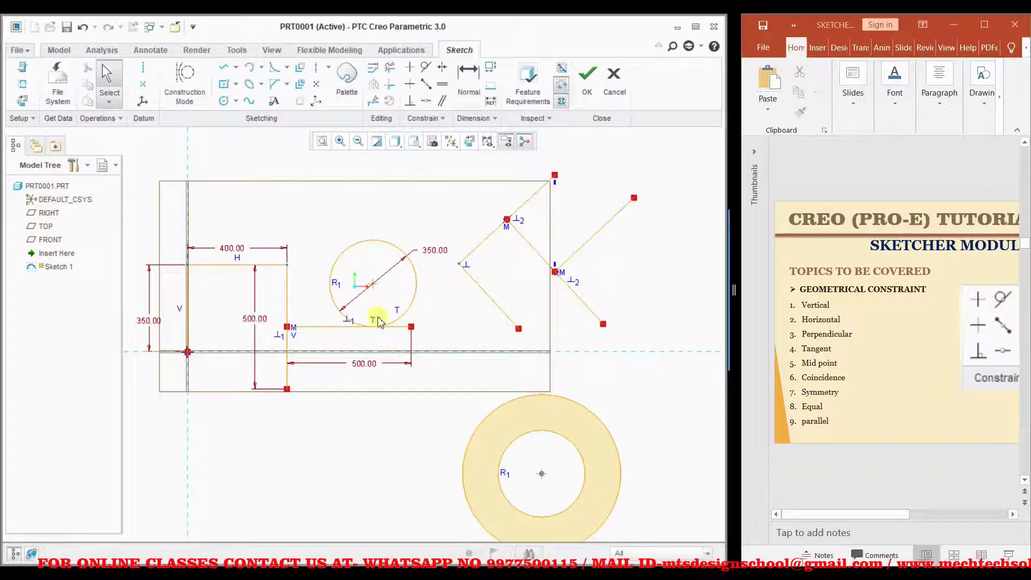
pyautogui.click(224, 67)
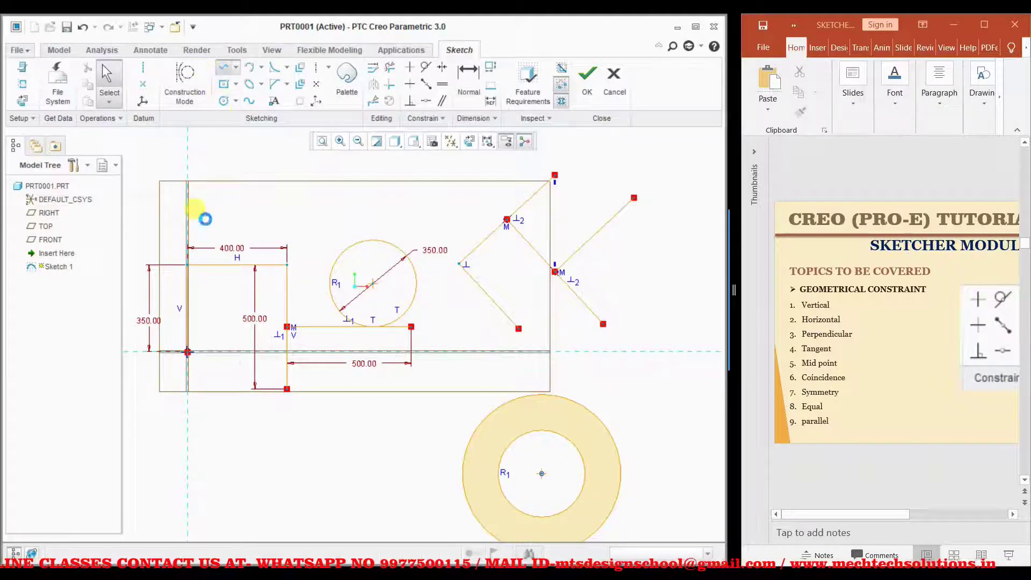
pyautogui.click(342, 469)
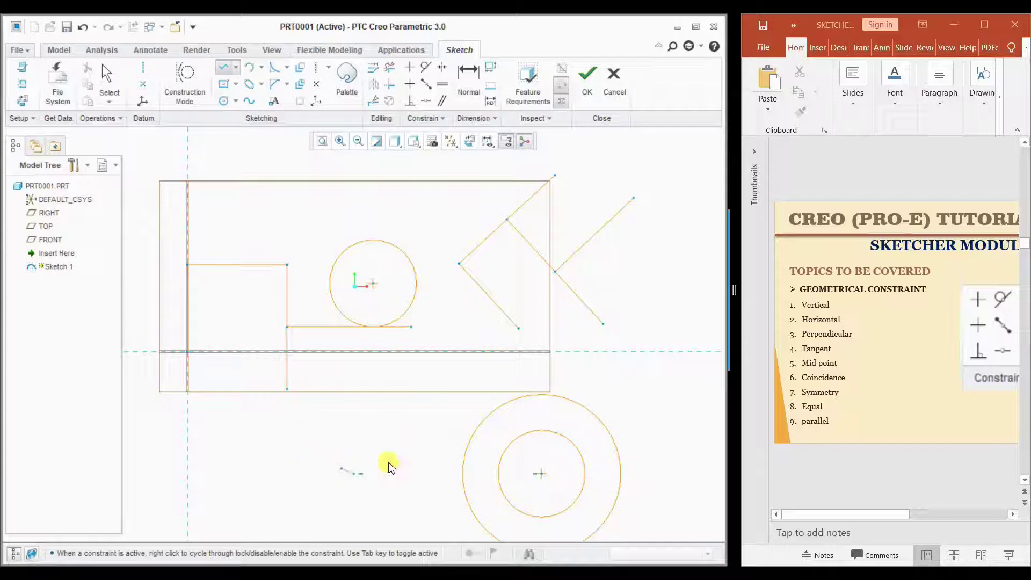
pyautogui.click(462, 469)
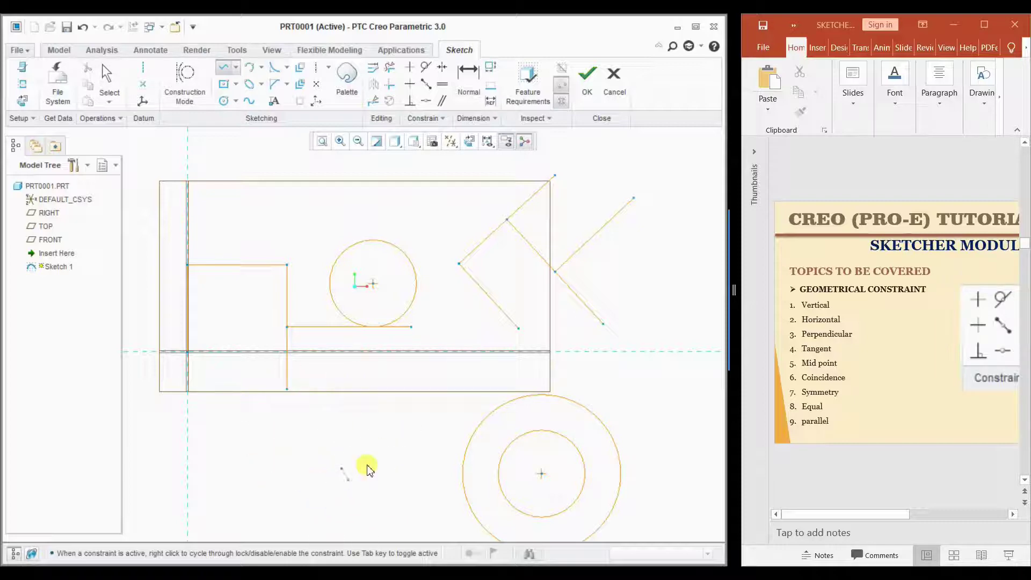
# Finish the new line below the sketch and lock it with a Vertical constraint.
pyautogui.click(342, 381)
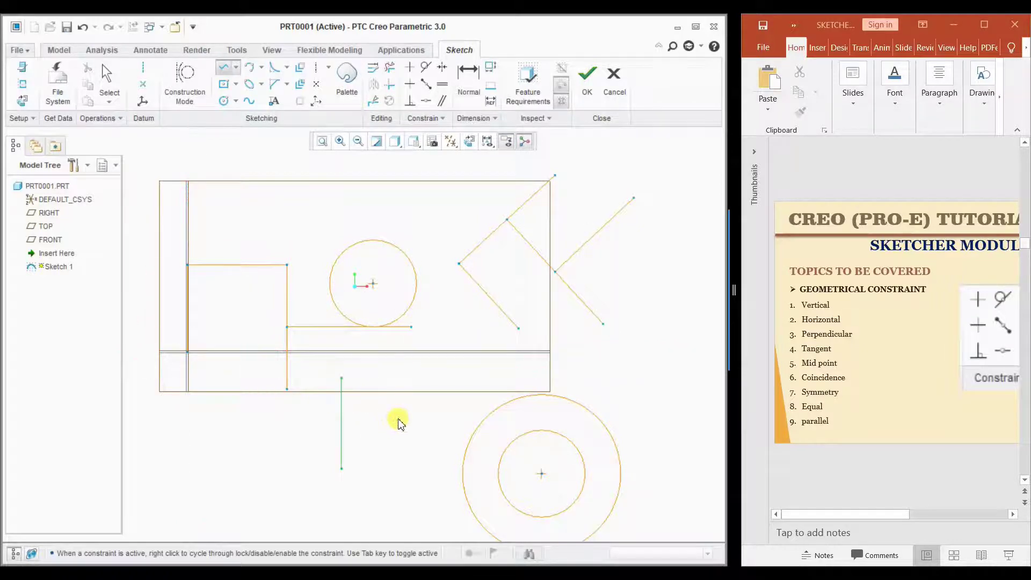
pyautogui.middleClick(403, 422)
pyautogui.click(402, 422)
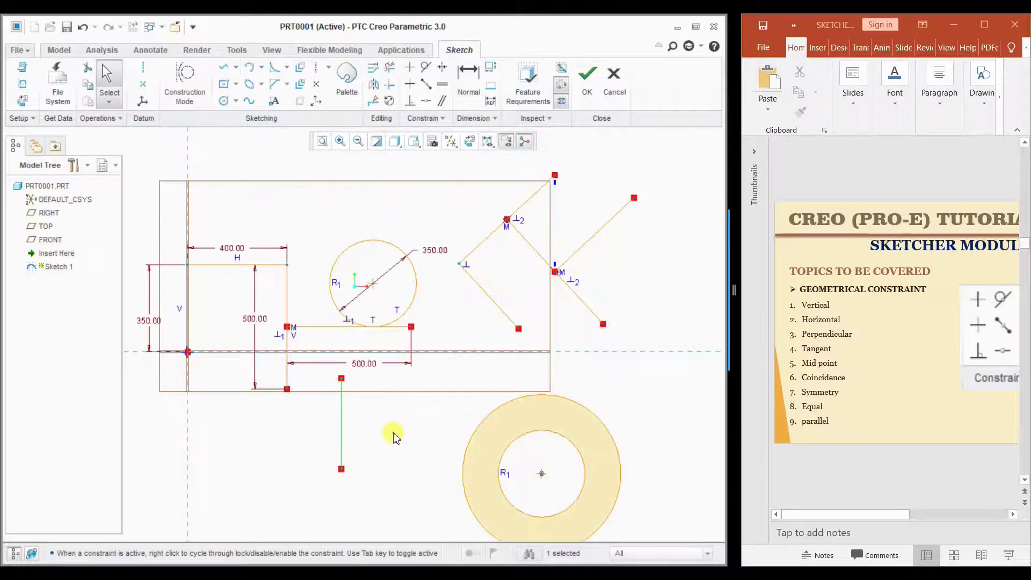
pyautogui.click(343, 430)
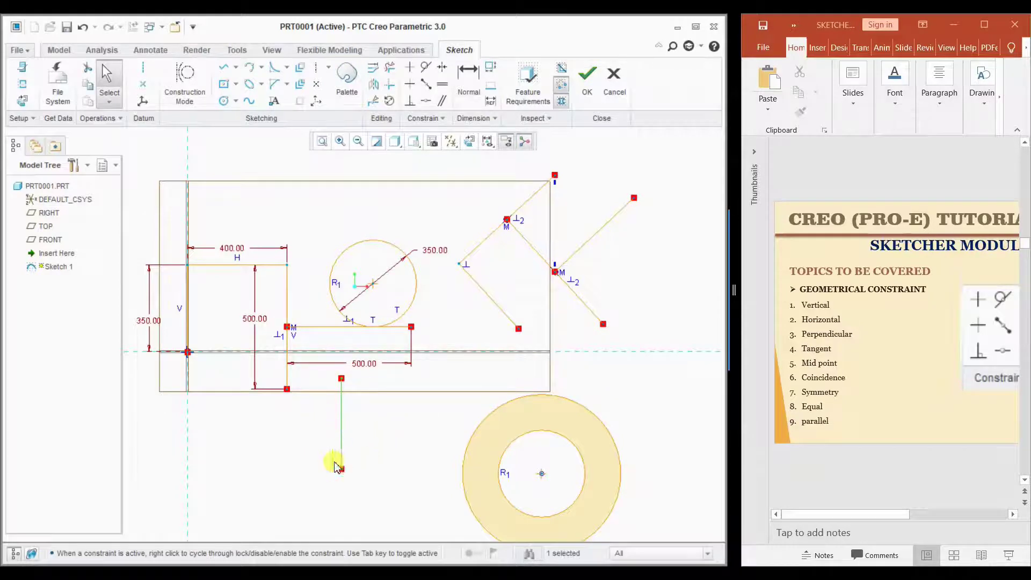
pyautogui.click(409, 68)
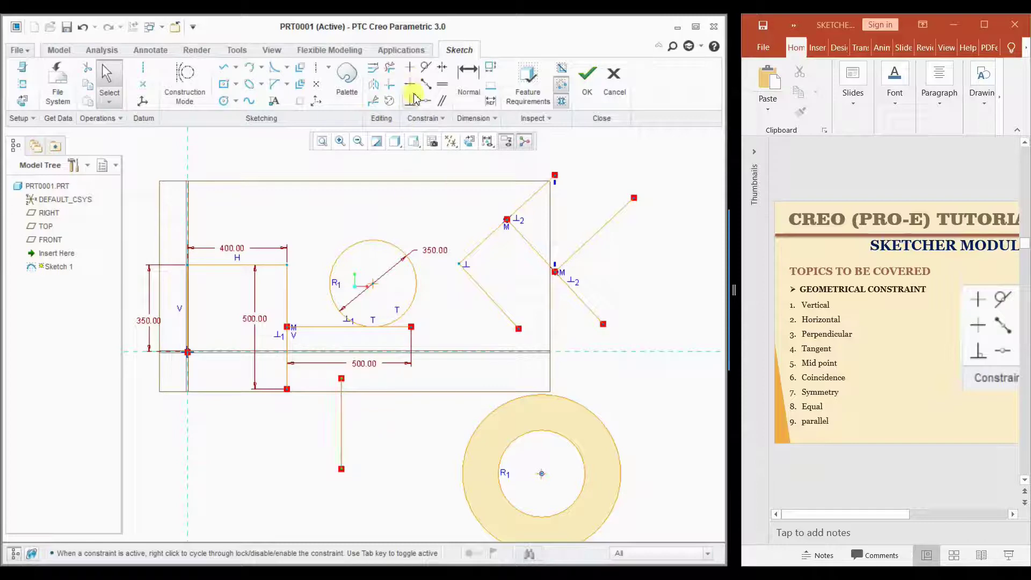
pyautogui.click(410, 69)
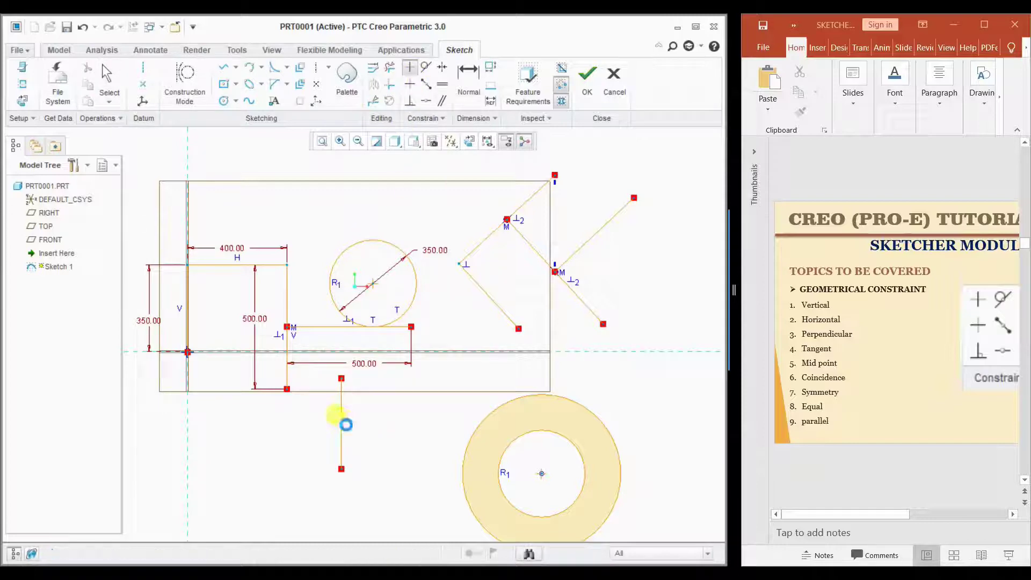
pyautogui.middleClick(402, 438)
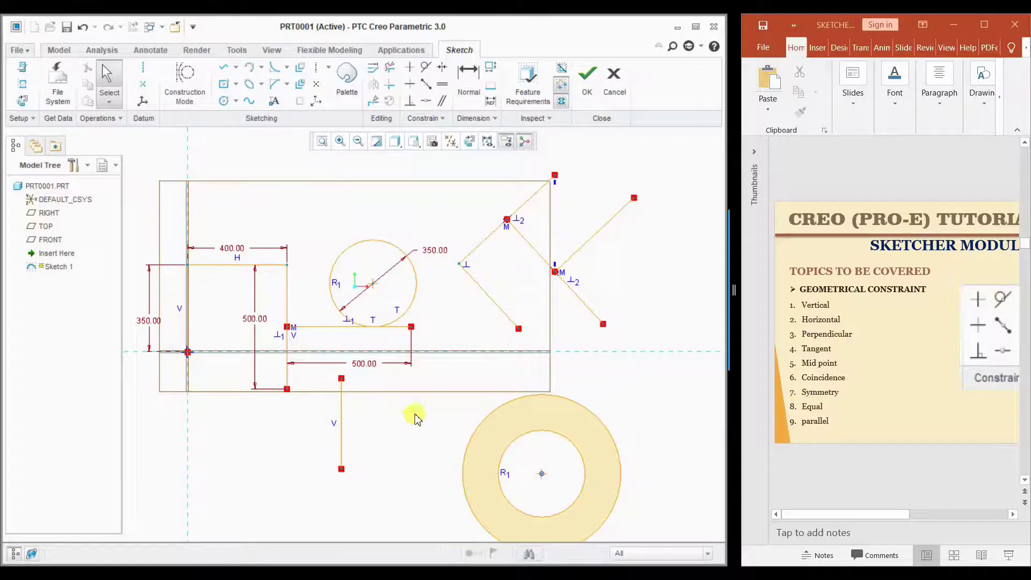
pyautogui.scroll(-1, 414, 414)
# Box-select and delete the drawn lines, circles and dimensions.
pyautogui.scroll(-2, 408, 430)
pyautogui.scroll(-1, 419, 365)
pyautogui.moveTo(422, 382); pyautogui.dragTo(385, 357, button='middle')
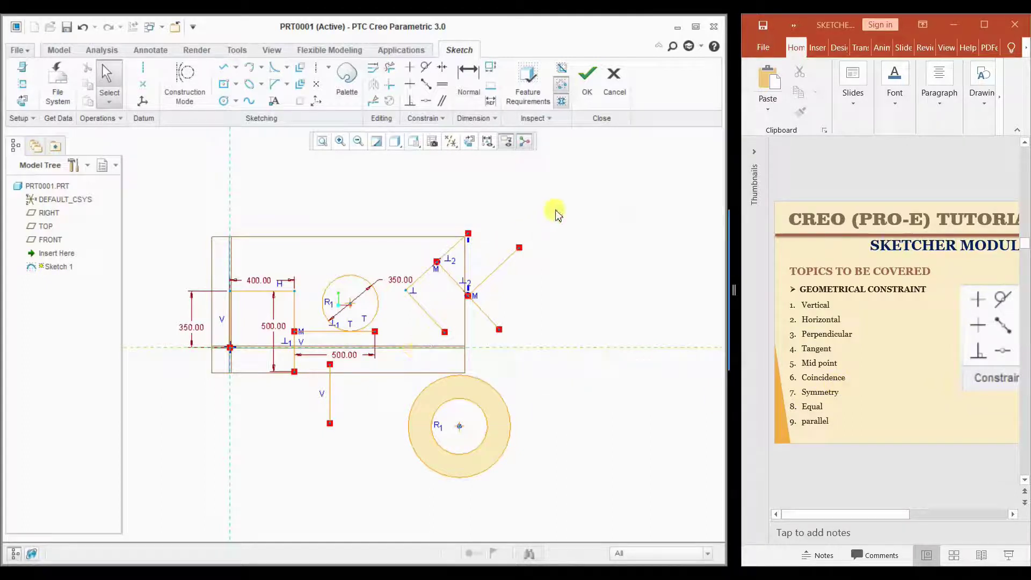
pyautogui.moveTo(554, 211)
pyautogui.mouseDown()
pyautogui.moveTo(359, 466)
pyautogui.moveTo(266, 489)
pyautogui.mouseUp()
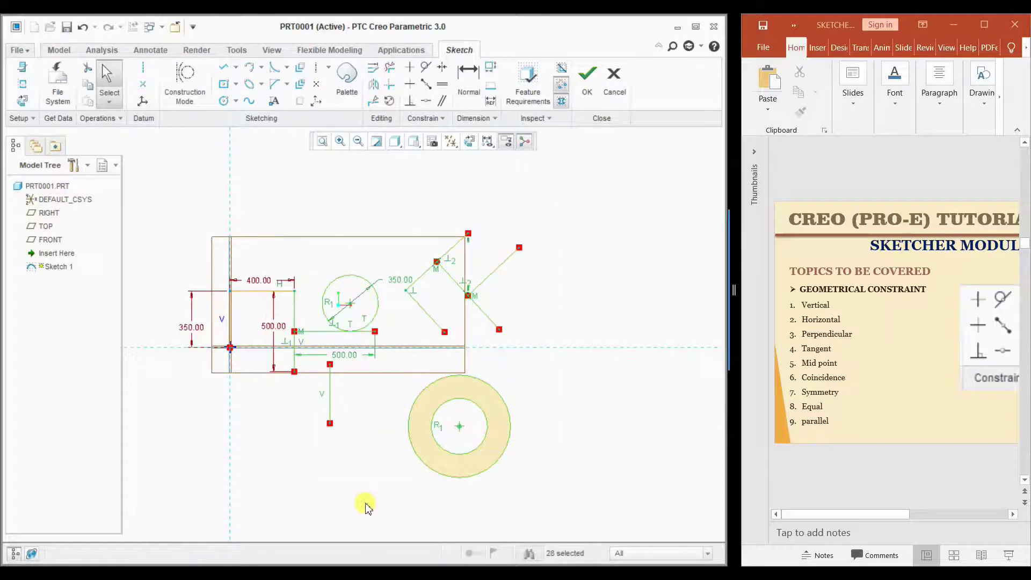
pyautogui.press('Delete')
# Delete the leftover top and vertical lines and return to the flat Sketch View.
pyautogui.click(265, 293)
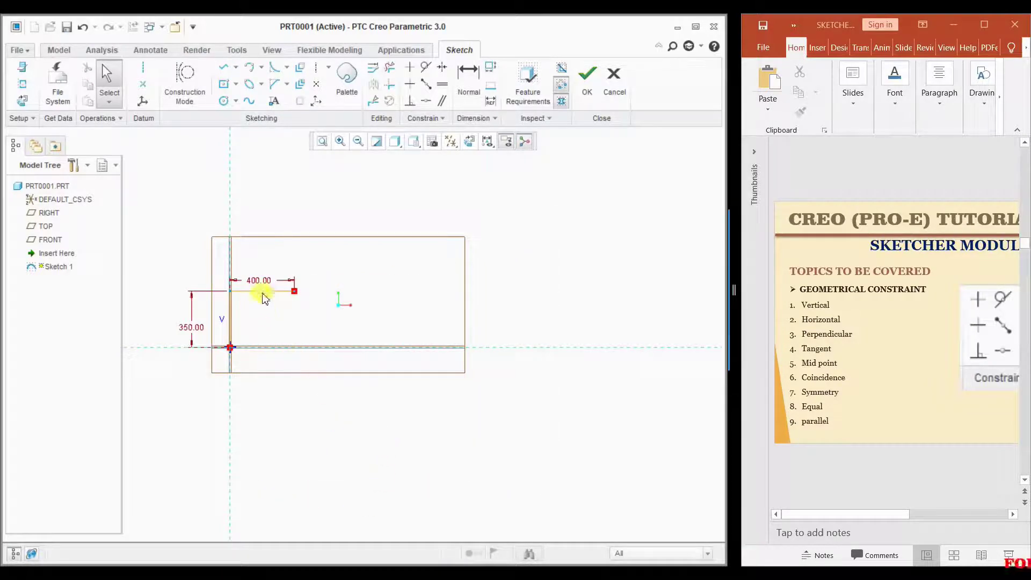
pyautogui.press('Delete')
pyautogui.click(229, 322)
pyautogui.press('Delete')
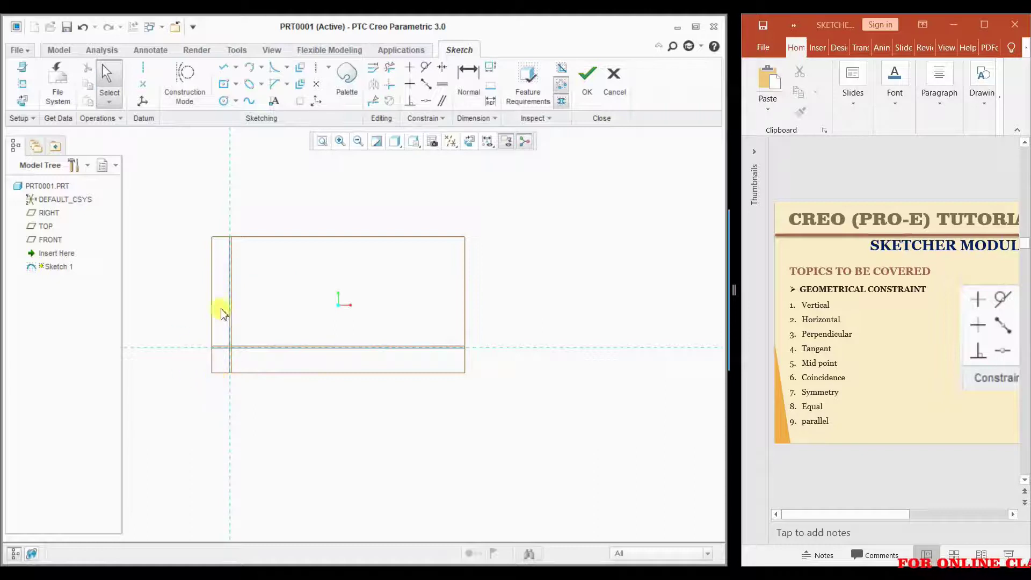
pyautogui.moveTo(304, 358); pyautogui.dragTo(306, 361, button='middle')
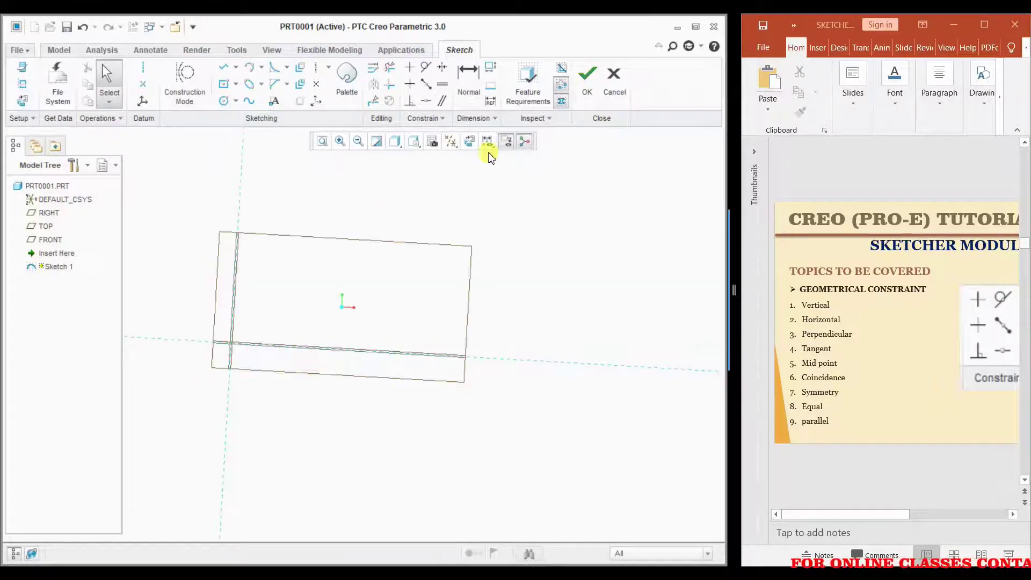
pyautogui.click(469, 141)
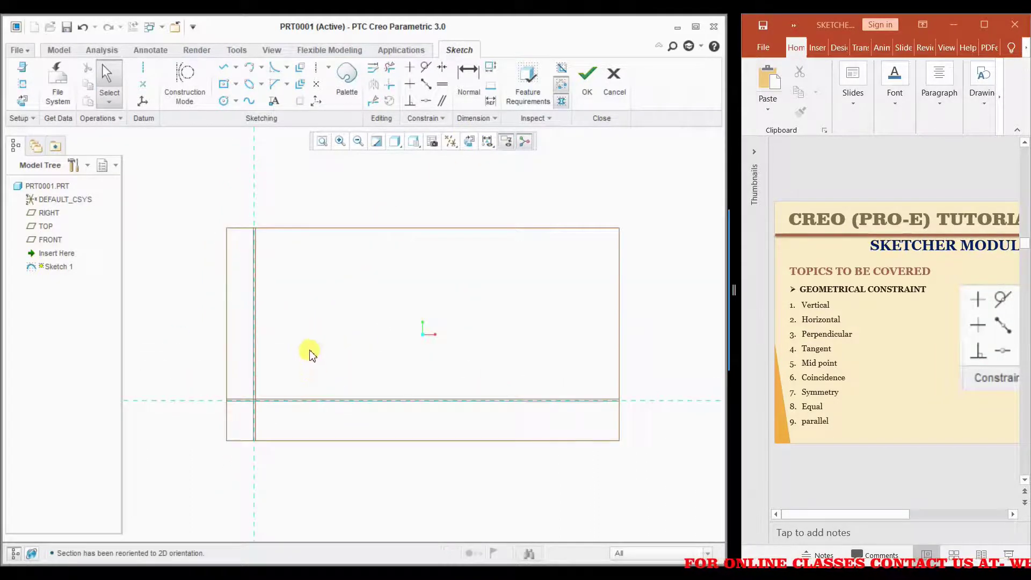
pyautogui.click(309, 349)
pyautogui.middleClick(388, 352)
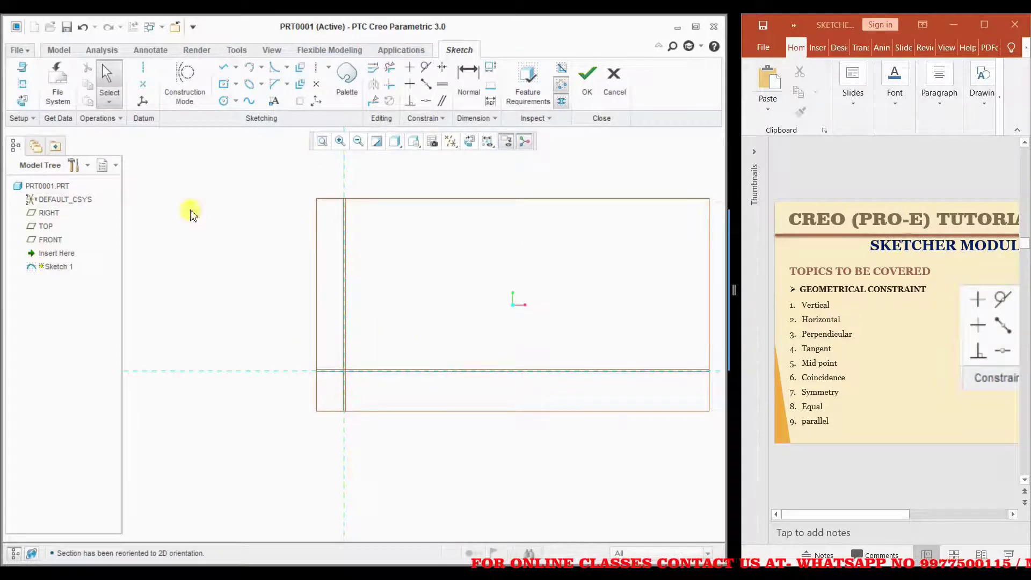
# Draw a stepped four-segment polyline starting on the vertical centerline.
pyautogui.click(225, 74)
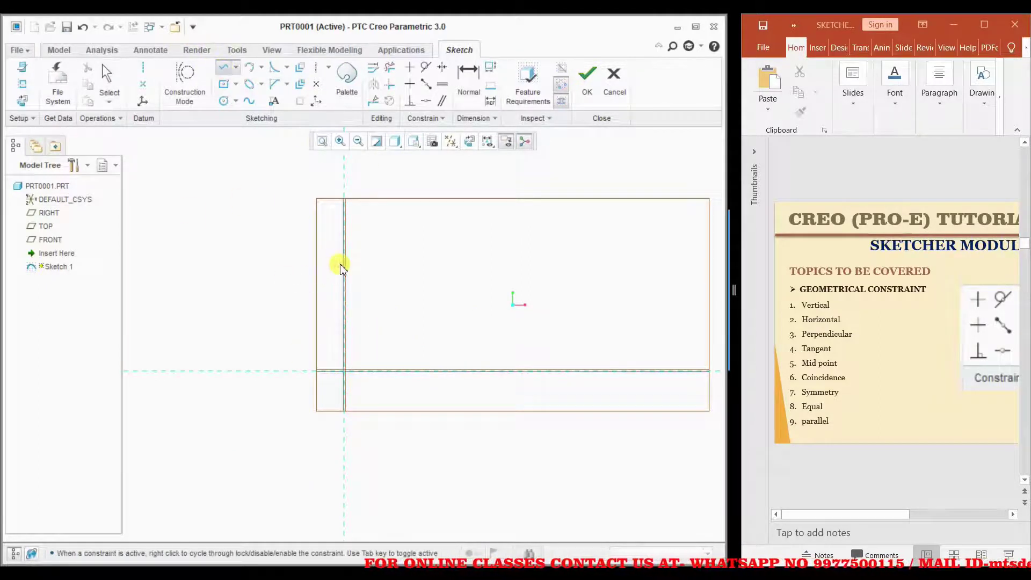
pyautogui.click(344, 263)
pyautogui.click(255, 252)
pyautogui.click(248, 312)
pyautogui.click(312, 313)
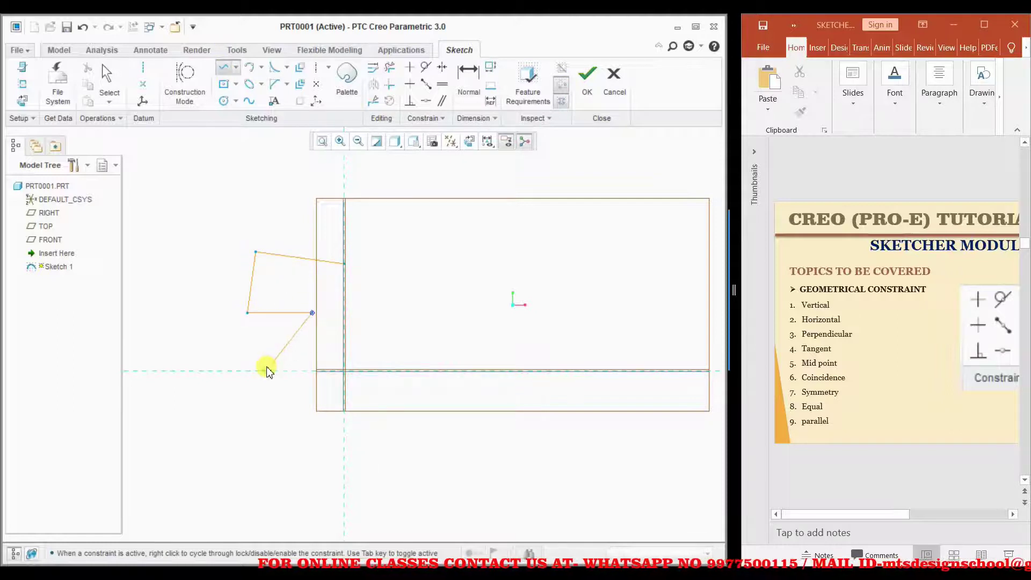
pyautogui.click(266, 371)
pyautogui.middleClick(323, 336)
pyautogui.middleClick(337, 331)
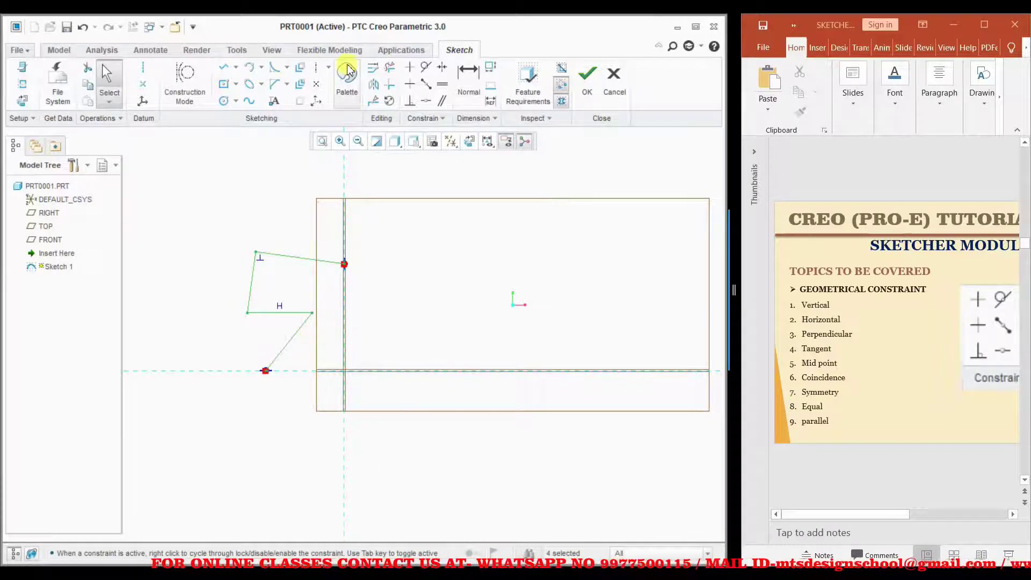
# Mirror the polyline across the vertical centerline.
pyautogui.click(330, 333)
pyautogui.click(345, 304)
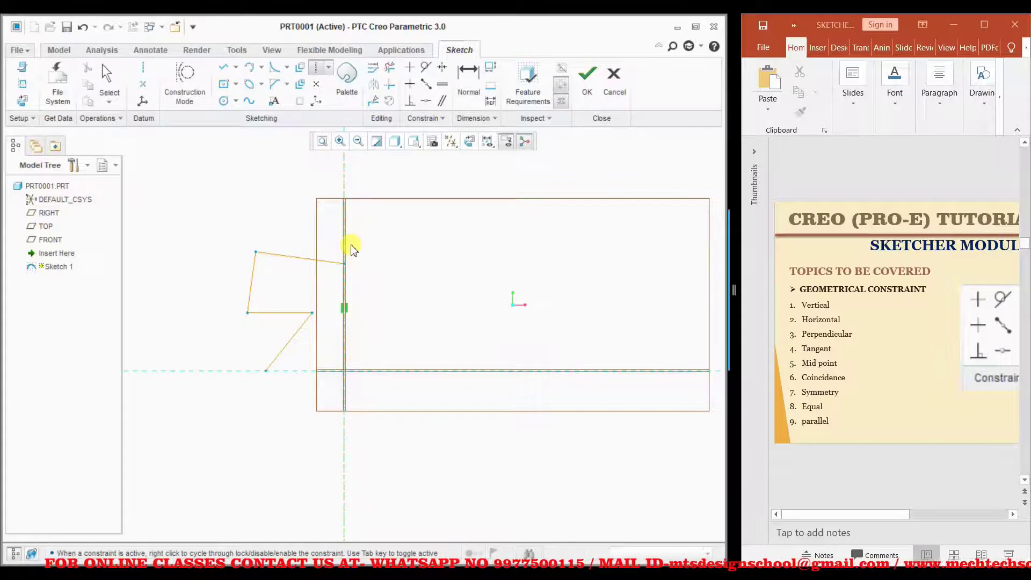
pyautogui.moveTo(224, 212); pyautogui.dragTo(371, 414)
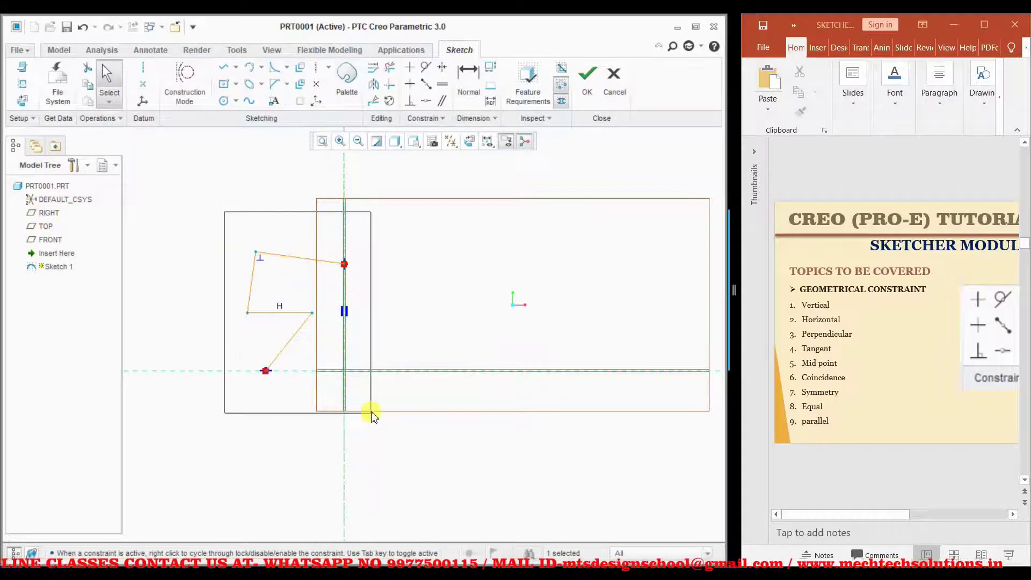
pyautogui.click(373, 83)
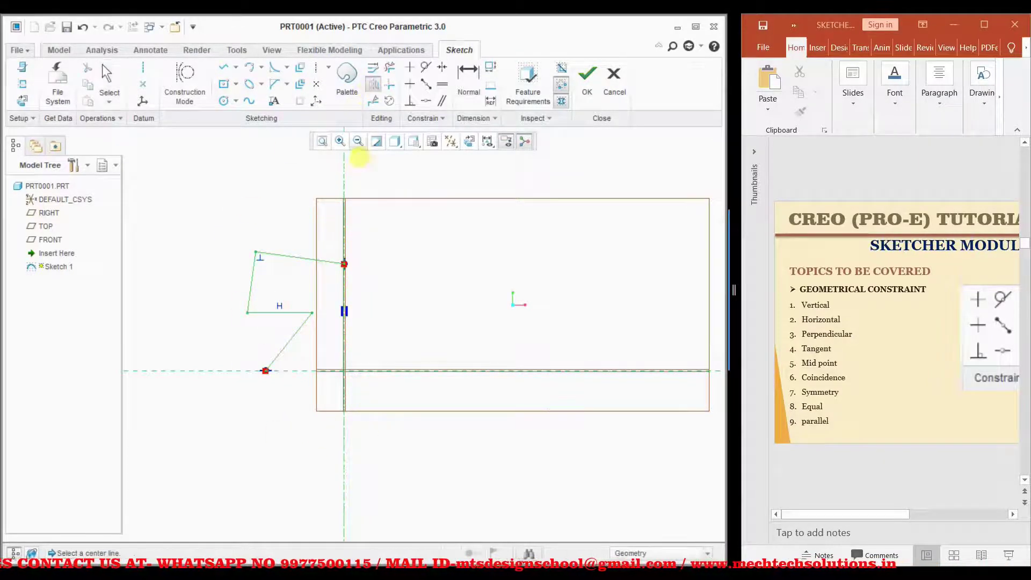
pyautogui.click(345, 204)
pyautogui.click(518, 260)
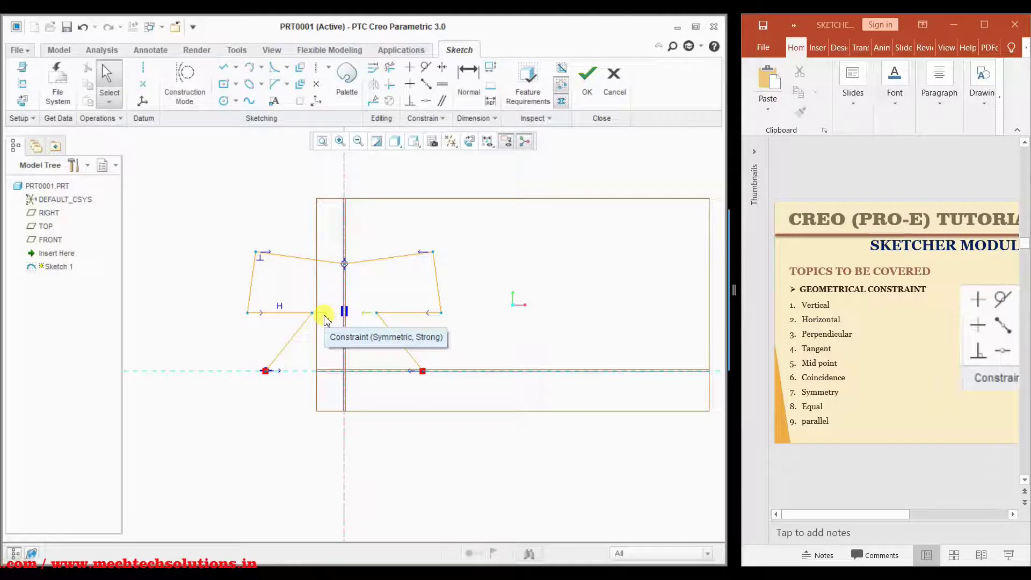
pyautogui.click(325, 319)
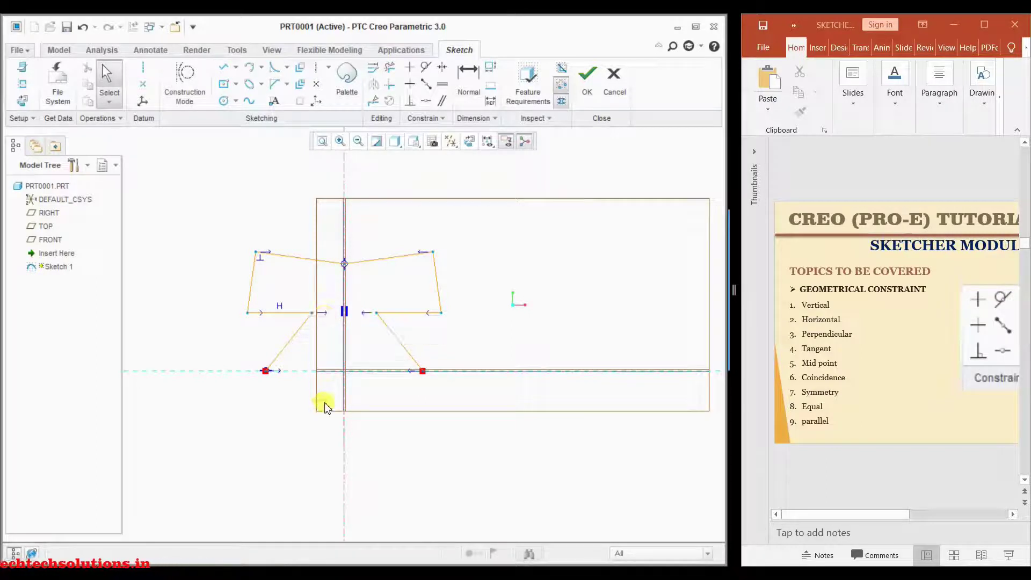
# Delete the mirrored lines and draw a corner rectangle straddling the centerline on the horizontal reference.
pyautogui.press('Delete')
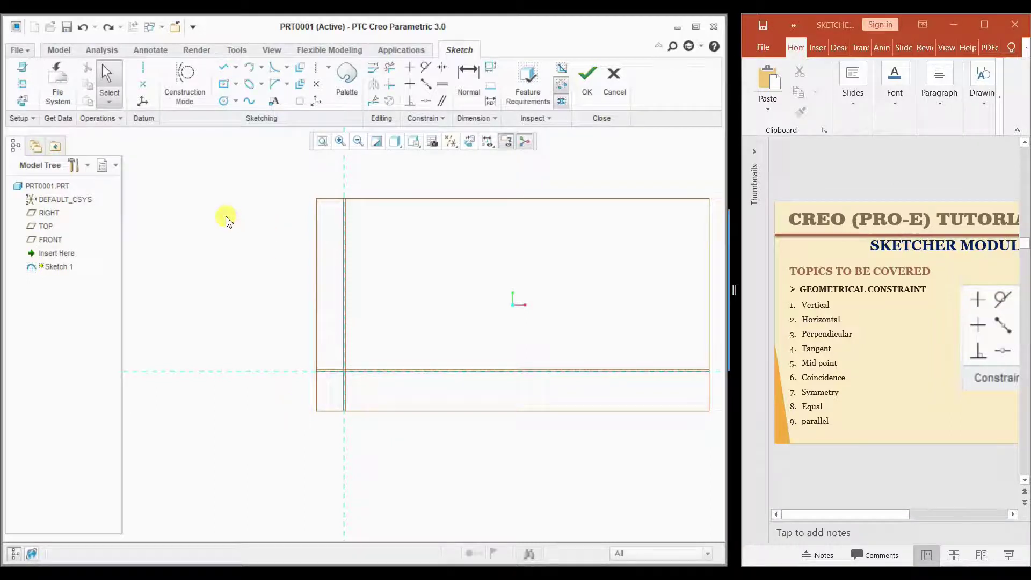
pyautogui.click(236, 85)
pyautogui.click(245, 100)
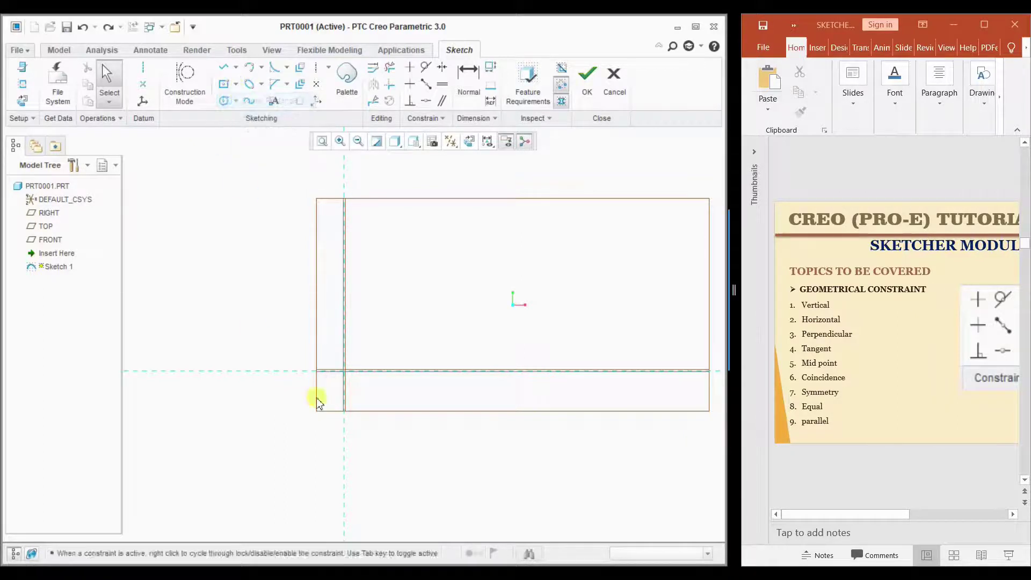
pyautogui.click(248, 371)
pyautogui.click(464, 261)
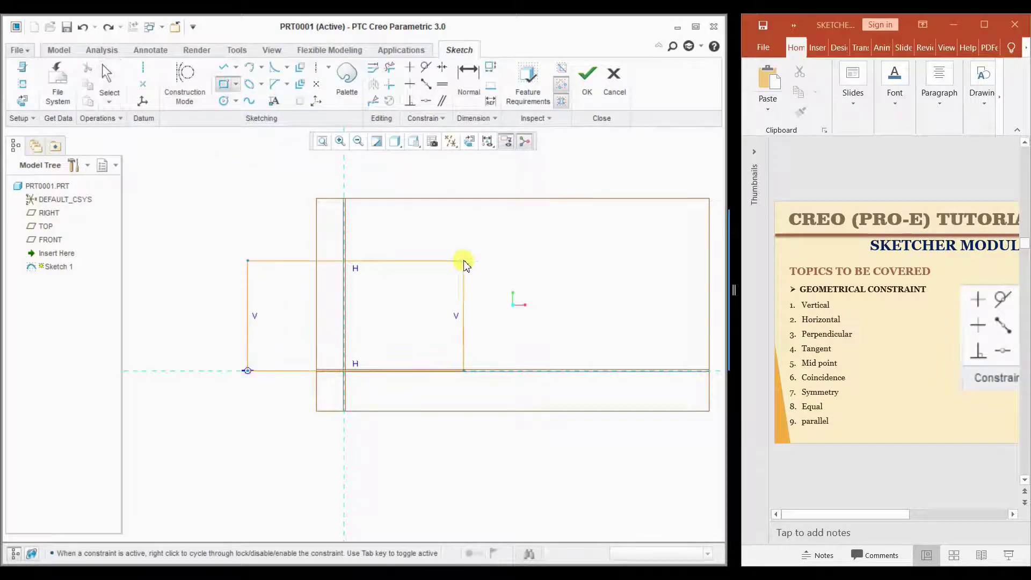
pyautogui.middleClick(530, 244)
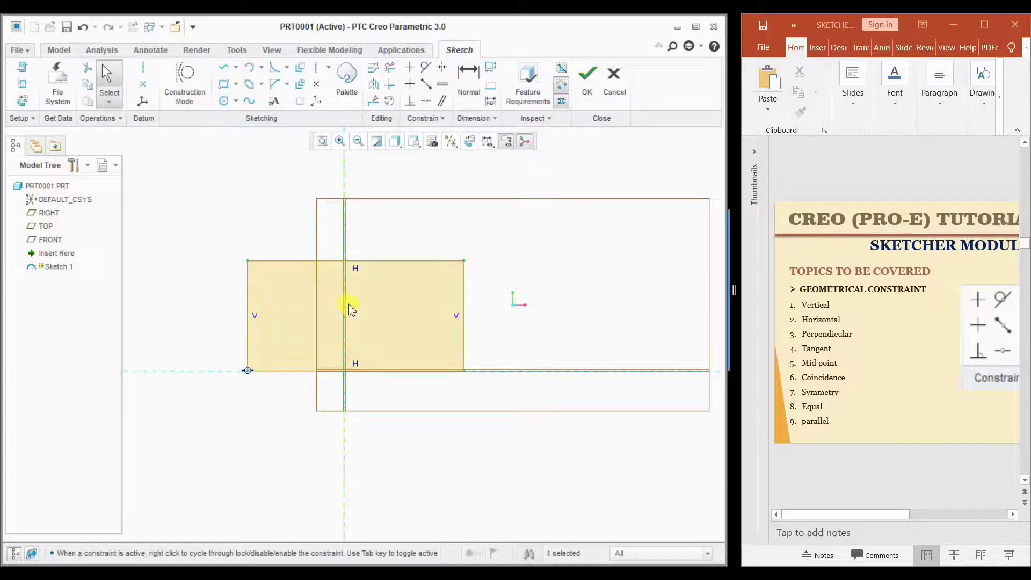
pyautogui.click(247, 321)
# Dimension the rectangle's bottom edge to an 800 width.
pyautogui.click(452, 85)
pyautogui.click(396, 371)
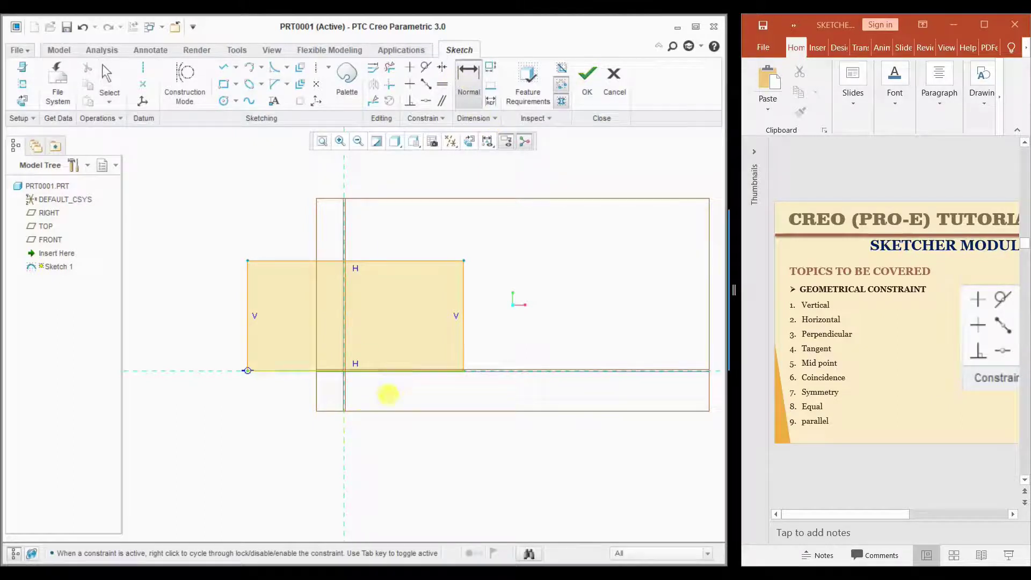
pyautogui.middleClick(384, 406)
pyautogui.write('800')
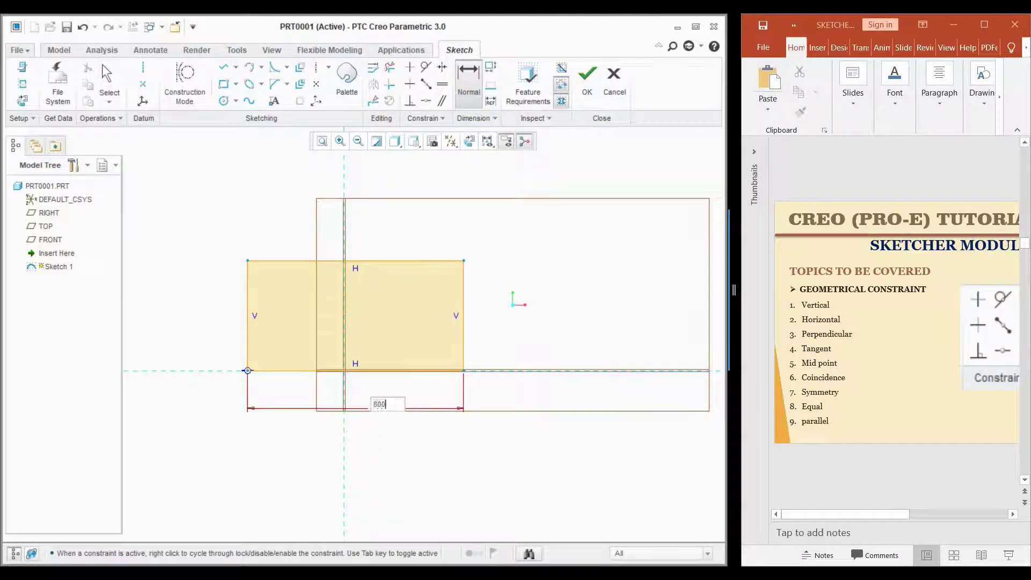
pyautogui.press('Return')
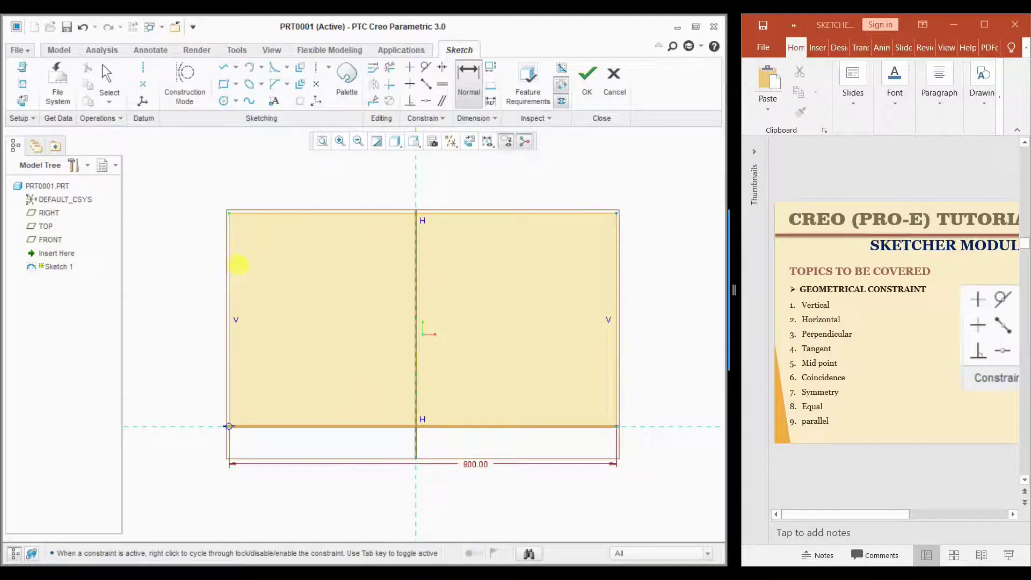
# Dimension the left edge 400 from the centerline, then drag the rectangle off-centre right.
pyautogui.middleClick(276, 179)
pyautogui.write('400')
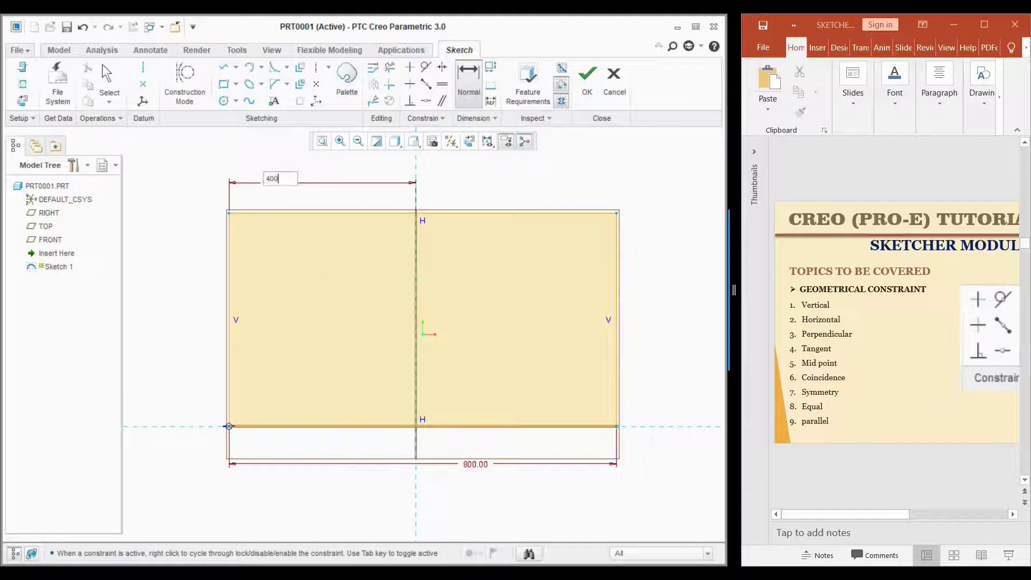
pyautogui.press('Return')
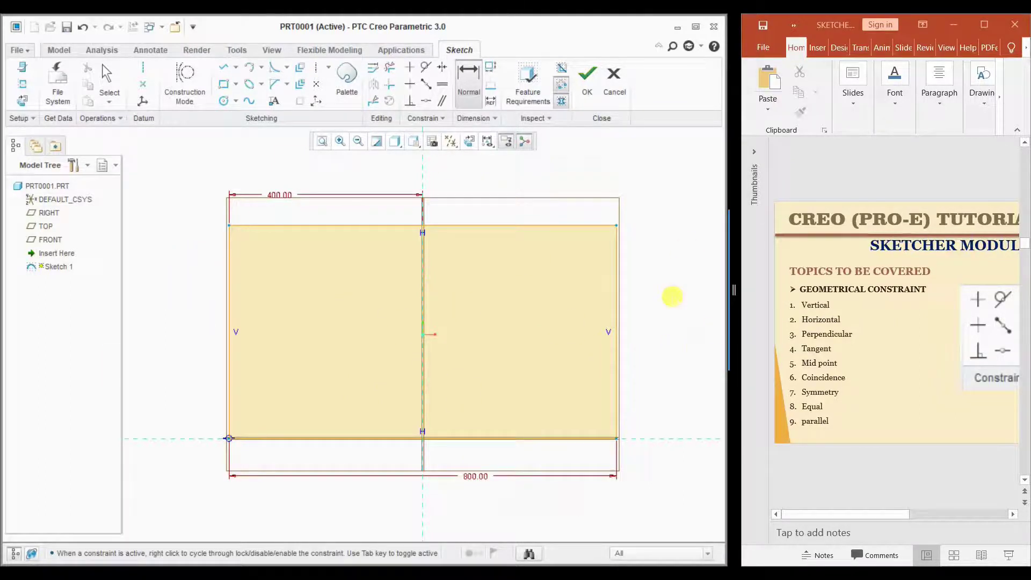
pyautogui.press('Escape')
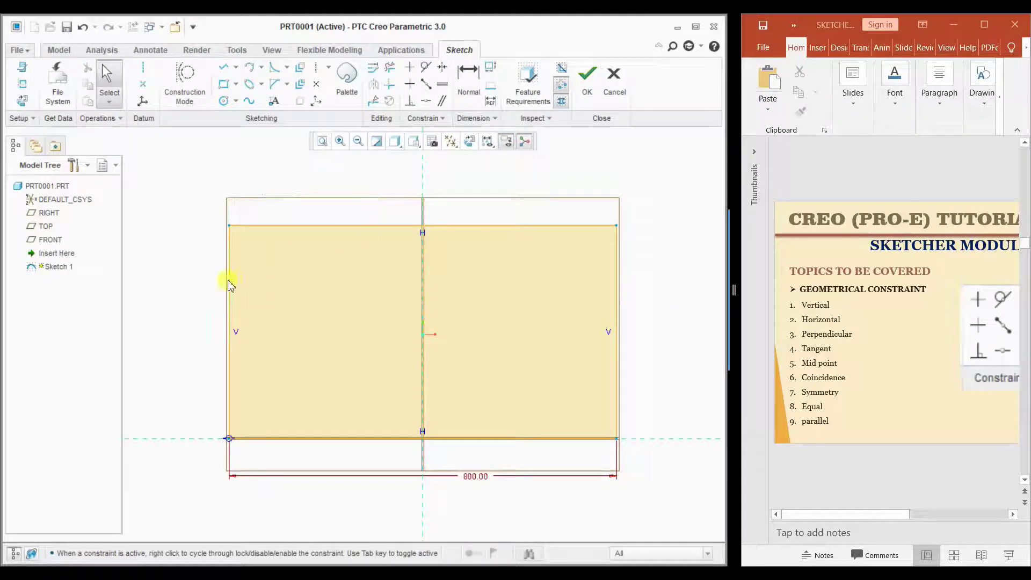
pyautogui.moveTo(231, 255); pyautogui.dragTo(259, 254)
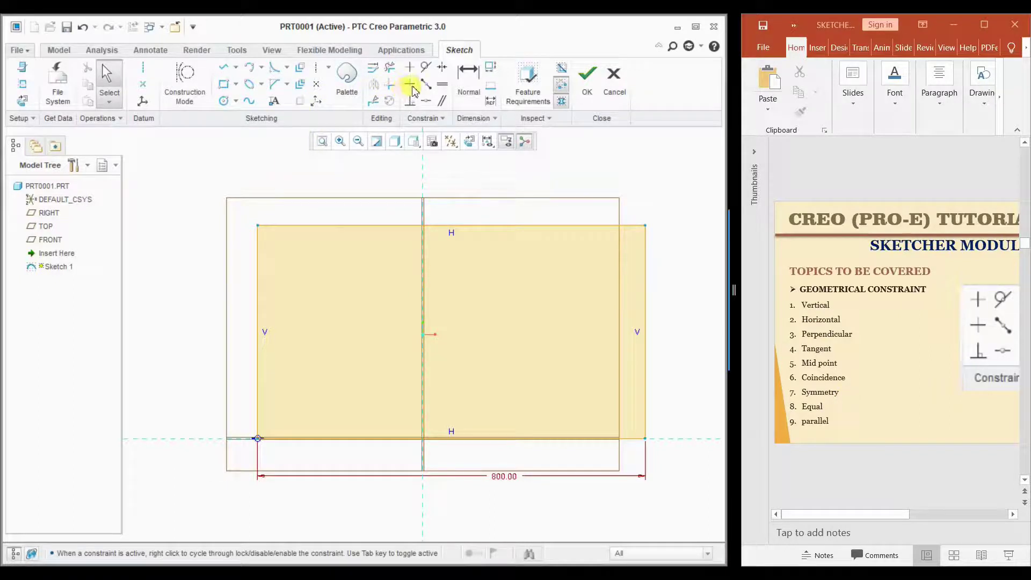
# Draw a vertical centerline along the vertical reference axis through the rectangle.
pyautogui.click(317, 68)
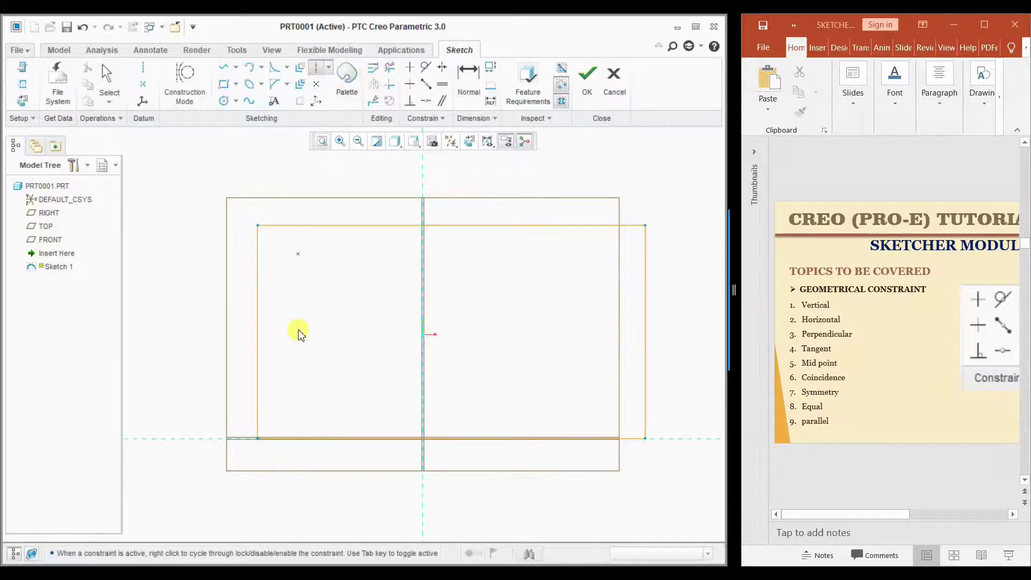
pyautogui.click(439, 449)
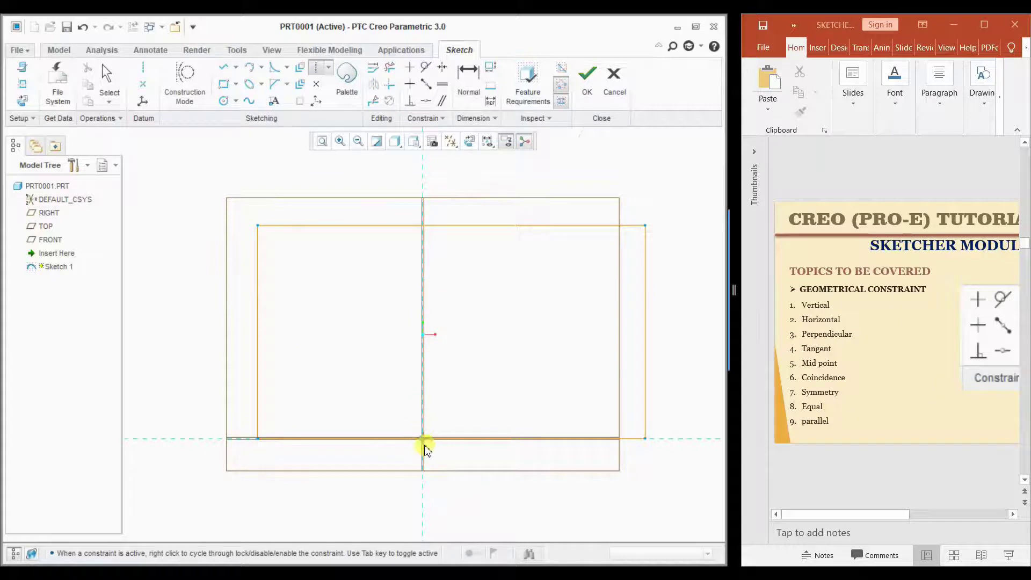
pyautogui.click(432, 271)
pyautogui.middleClick(379, 311)
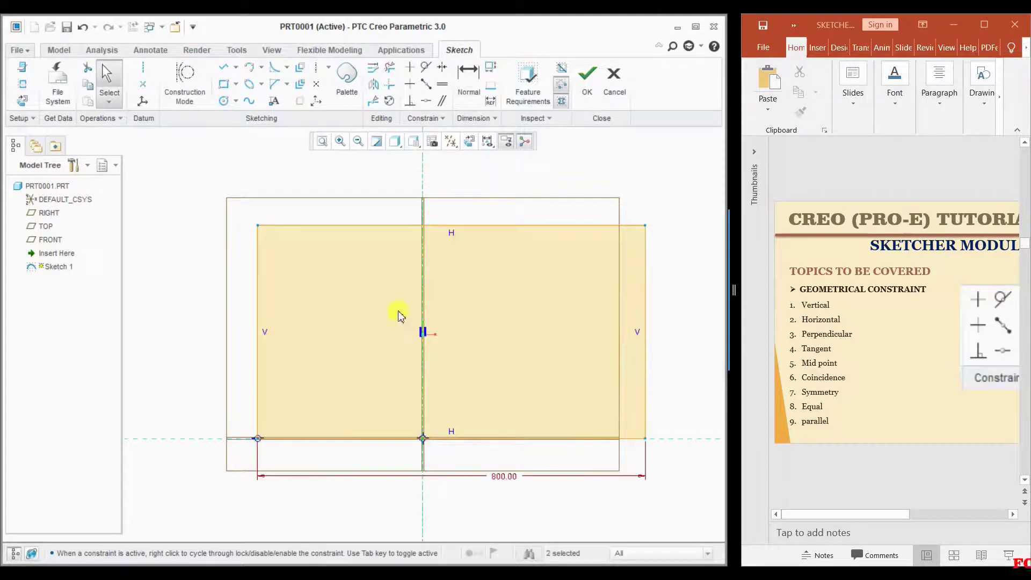
pyautogui.click(591, 244)
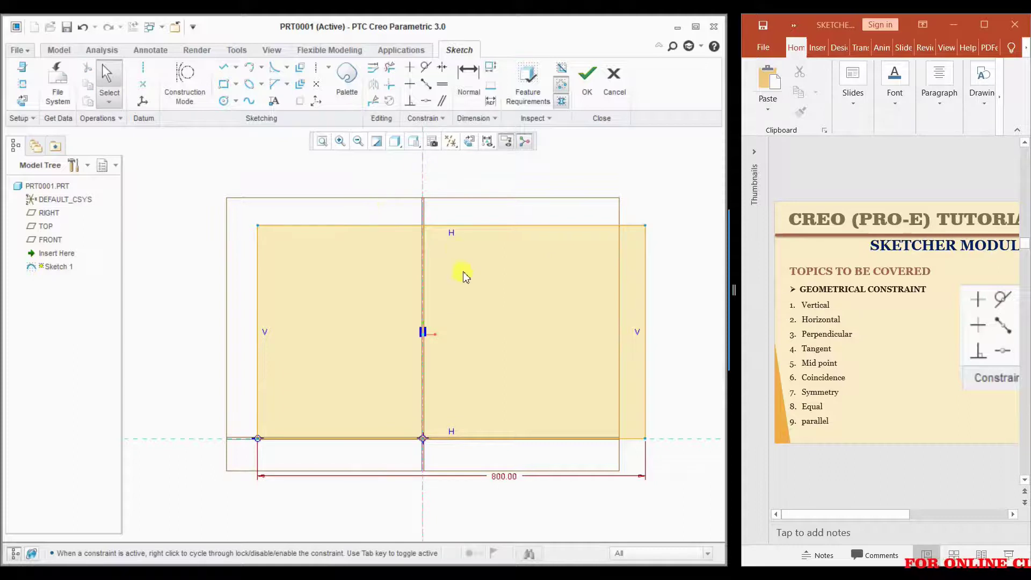
# Make the rectangle's top corners symmetric about the vertical centreline.
pyautogui.click(442, 69)
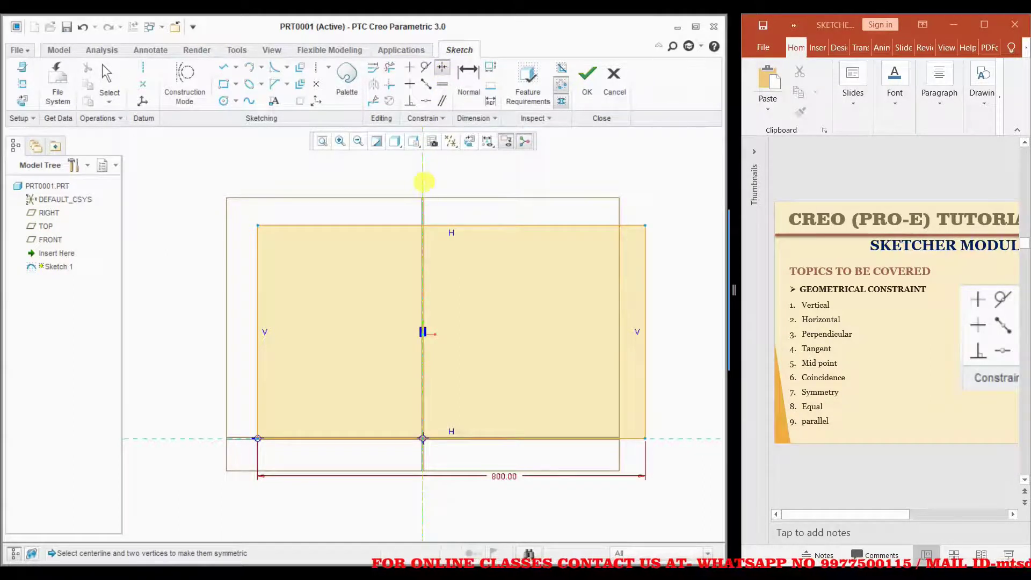
pyautogui.click(424, 182)
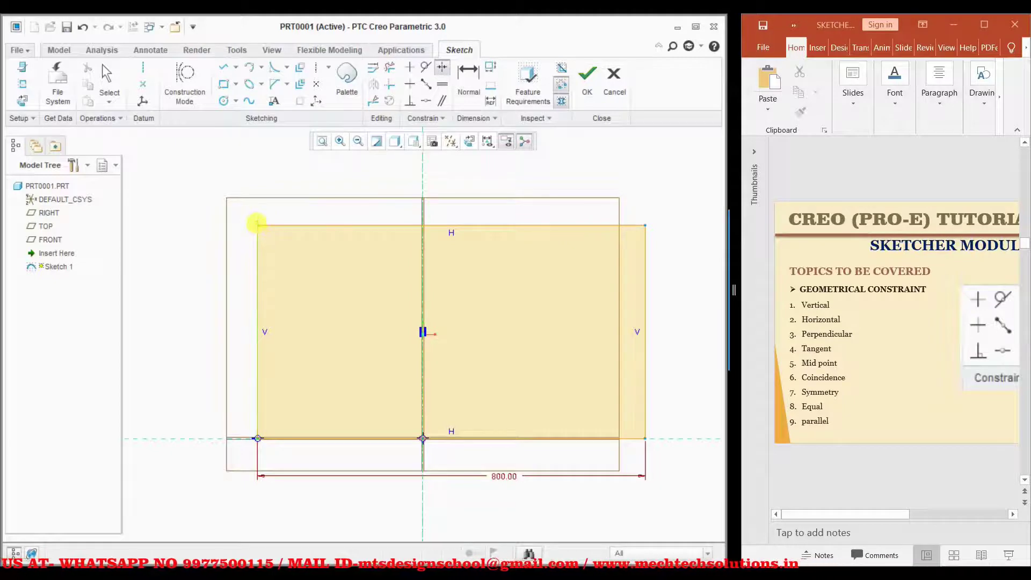
pyautogui.click(257, 223)
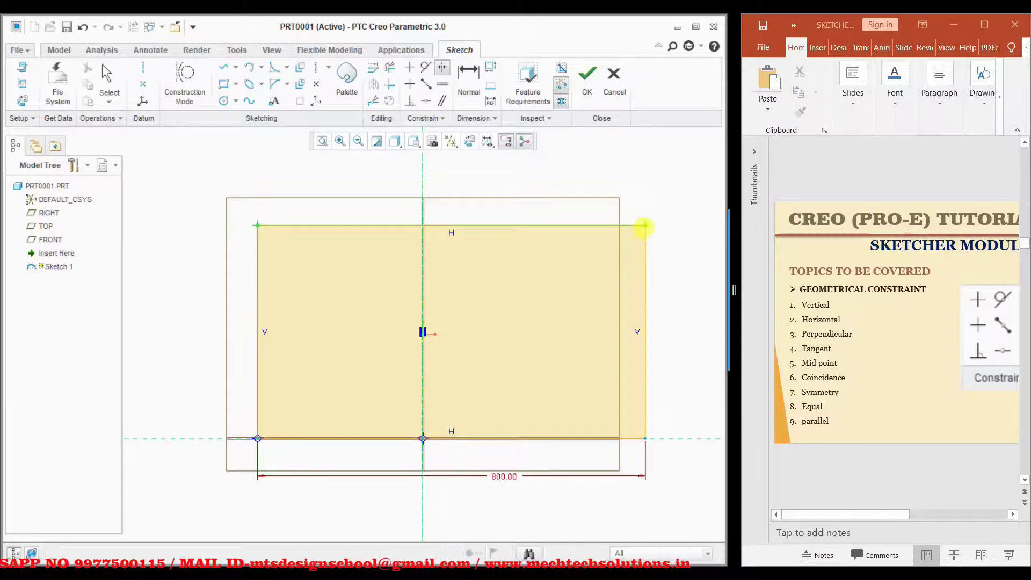
pyautogui.click(645, 225)
pyautogui.middleClick(558, 196)
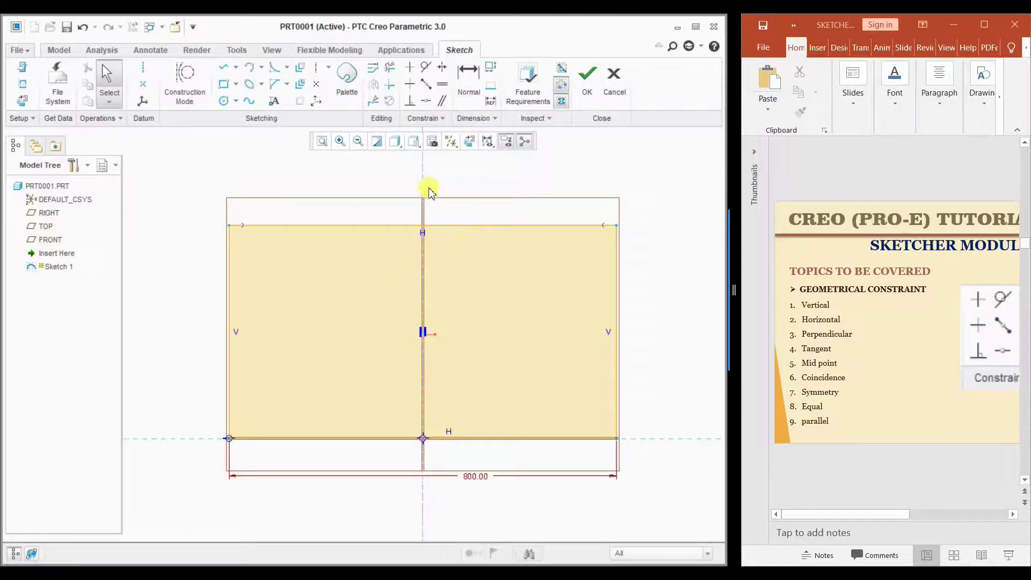
# Undo that symmetry and instead make the bottom corners symmetric about the centreline.
pyautogui.hotkey('ctrl', 'z')
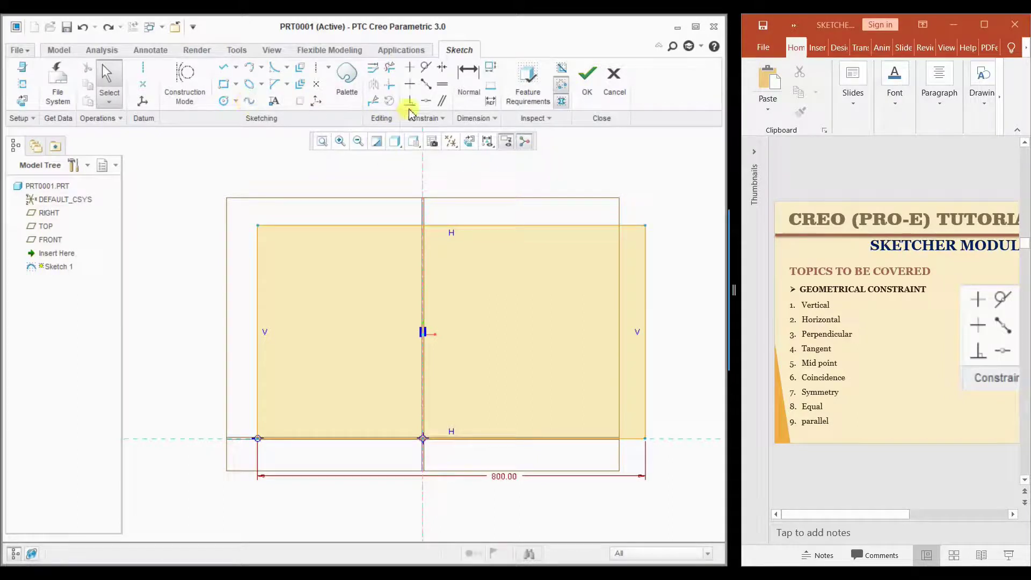
pyautogui.click(442, 67)
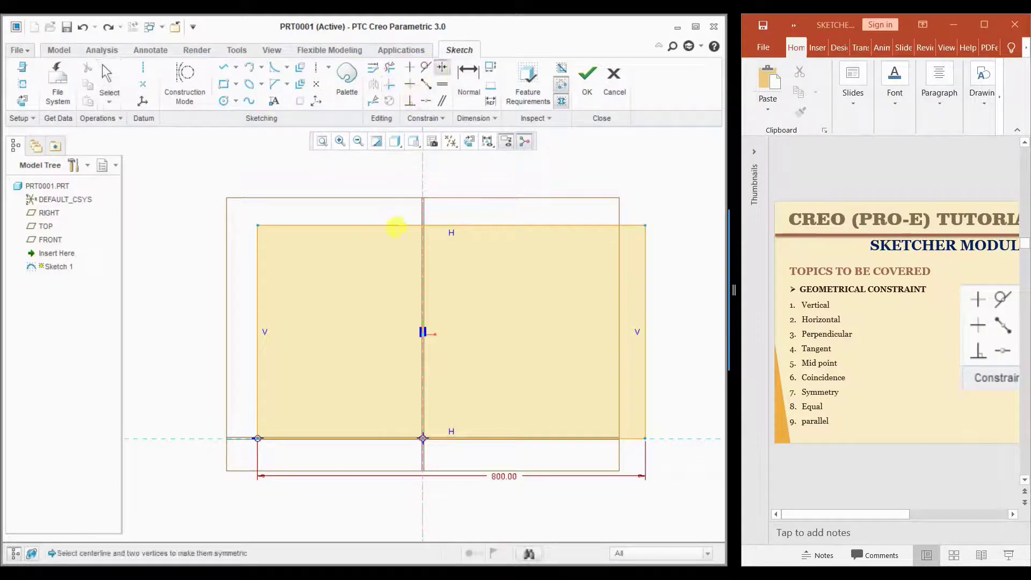
pyautogui.click(422, 177)
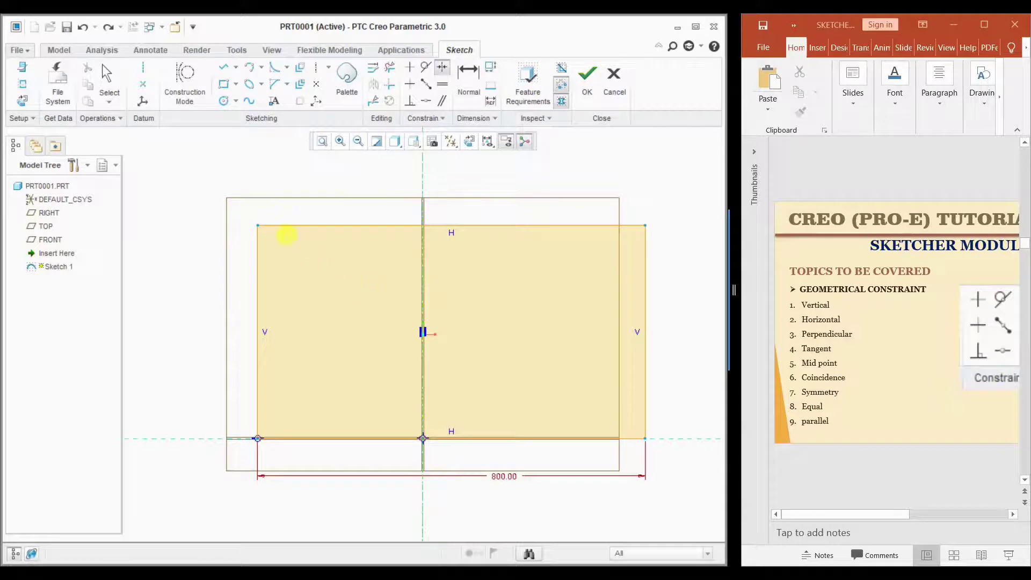
pyautogui.click(258, 438)
pyautogui.click(645, 439)
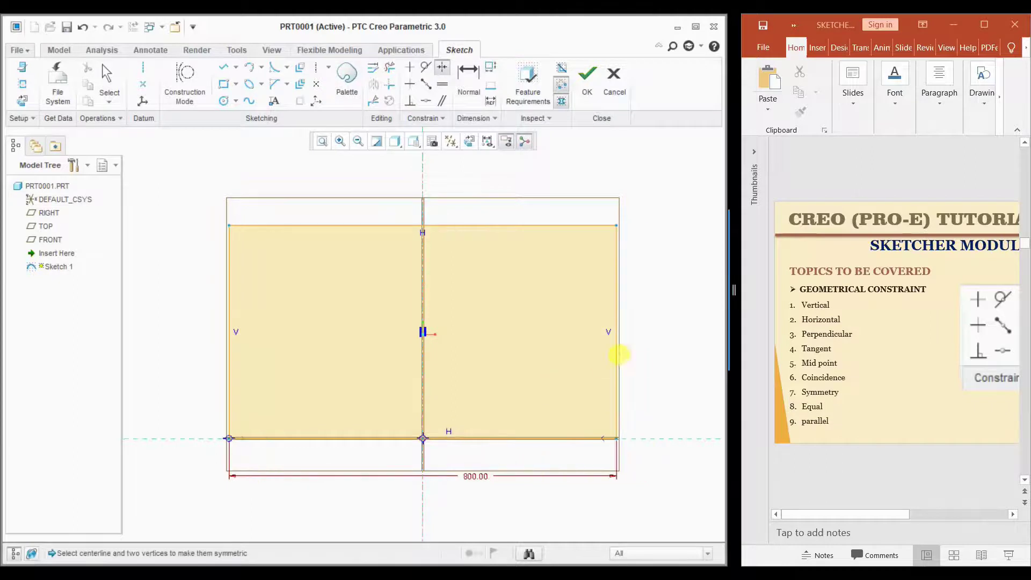
pyautogui.middleClick(644, 345)
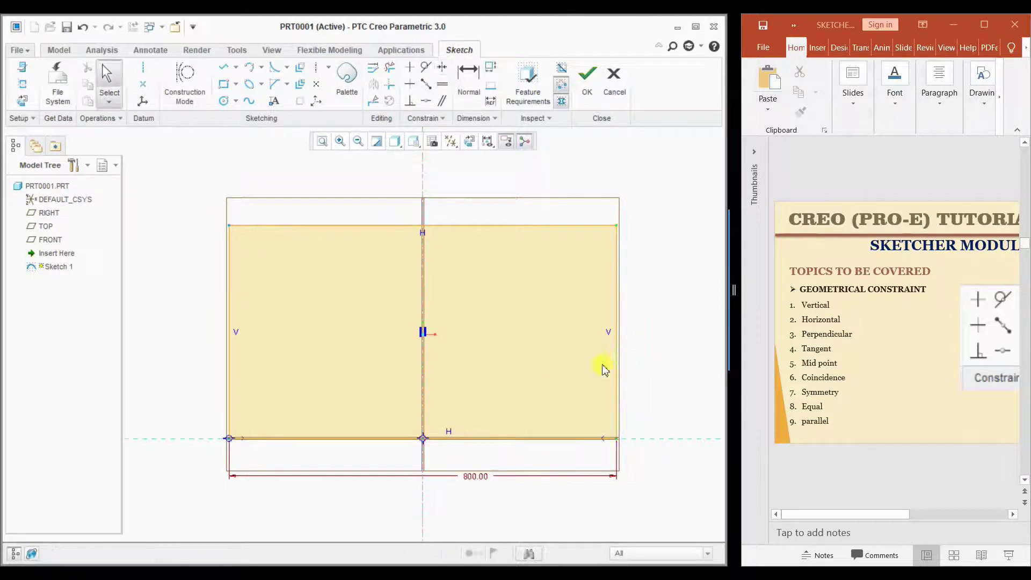
pyautogui.click(230, 241)
pyautogui.click(423, 253)
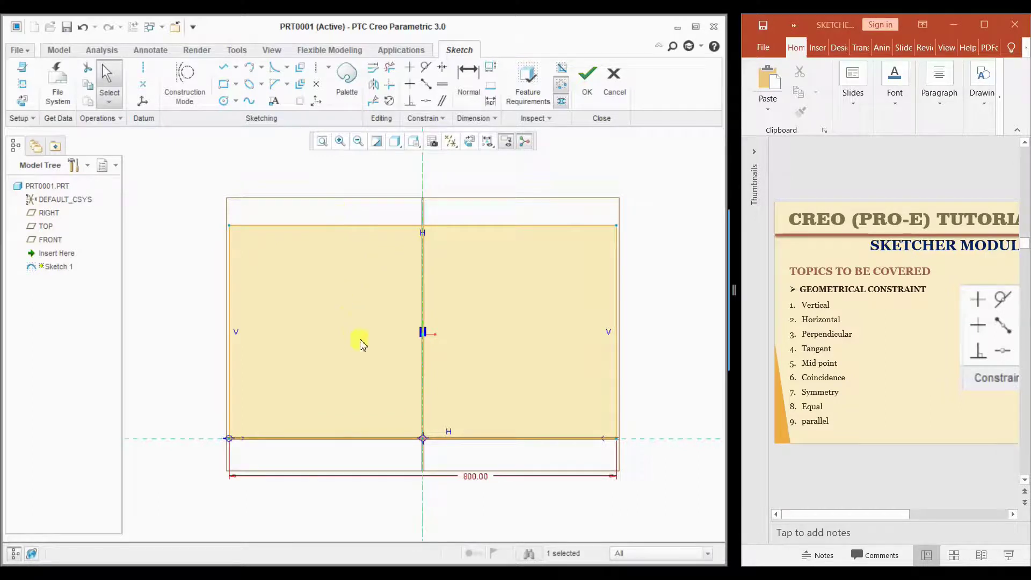
pyautogui.click(230, 252)
# Dimension the rectangle's left edge to the centreline, placing the 400.00 dimension above.
pyautogui.click(468, 81)
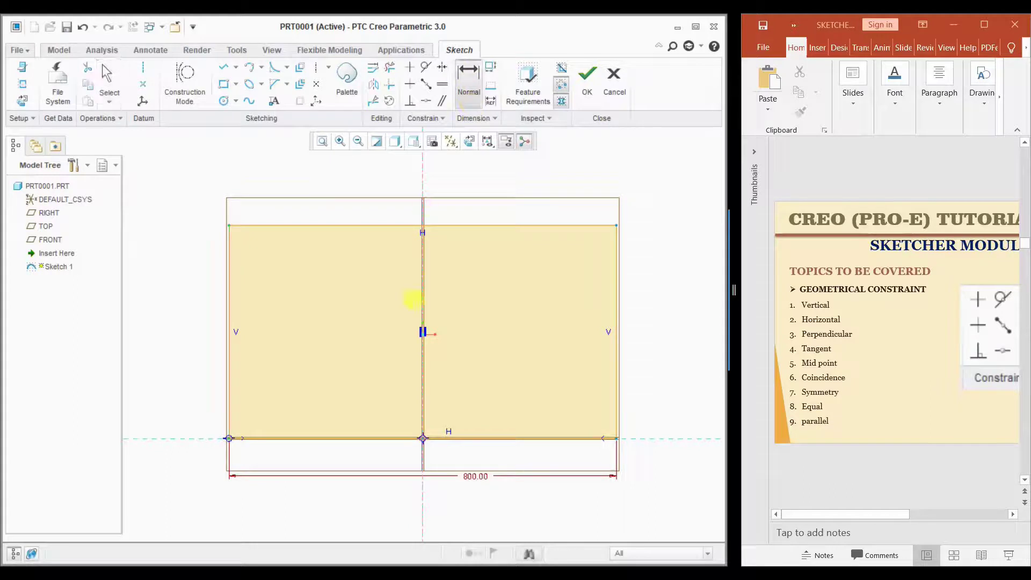
pyautogui.click(423, 258)
pyautogui.click(230, 274)
pyautogui.middleClick(298, 181)
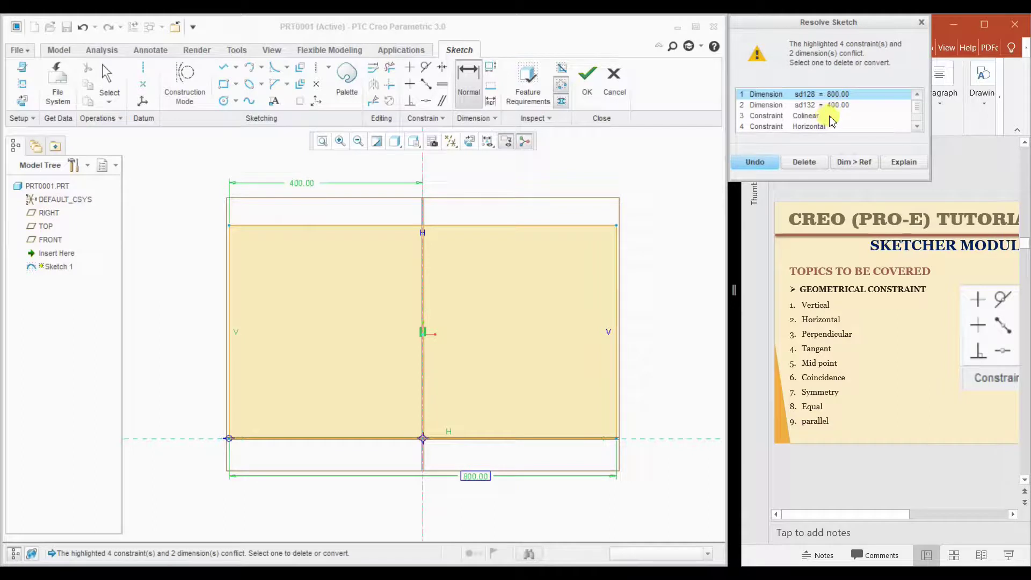
# Resolve the sketch conflict by undoing the Symmetric constraint.
pyautogui.click(837, 104)
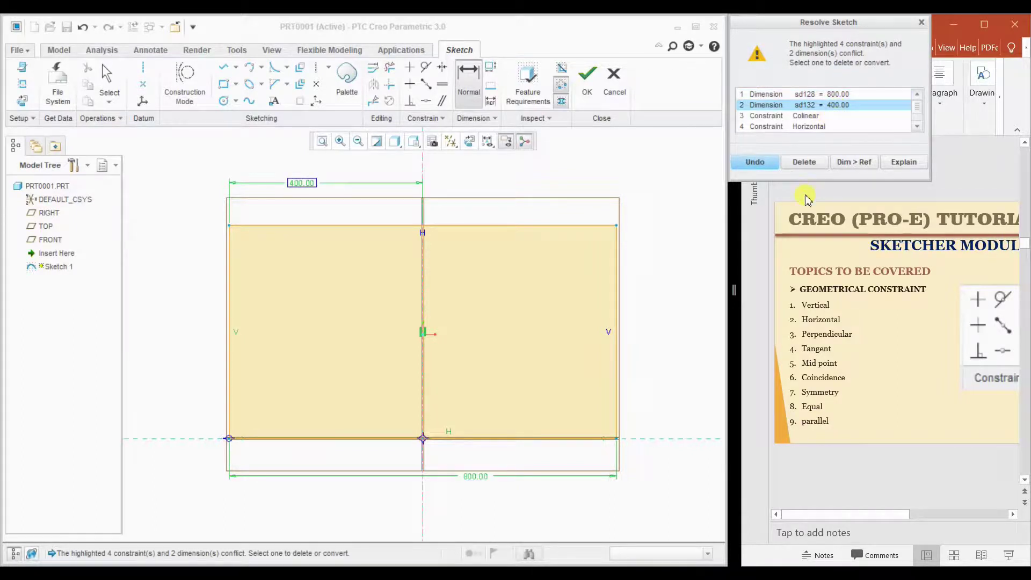
pyautogui.scroll(-1, 860, 143)
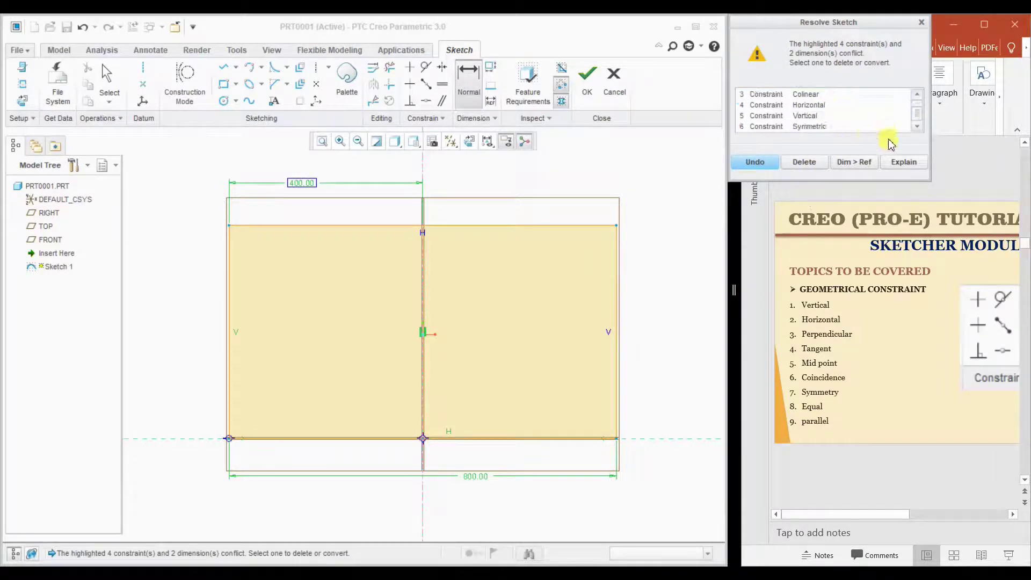
pyautogui.scroll(1, 885, 144)
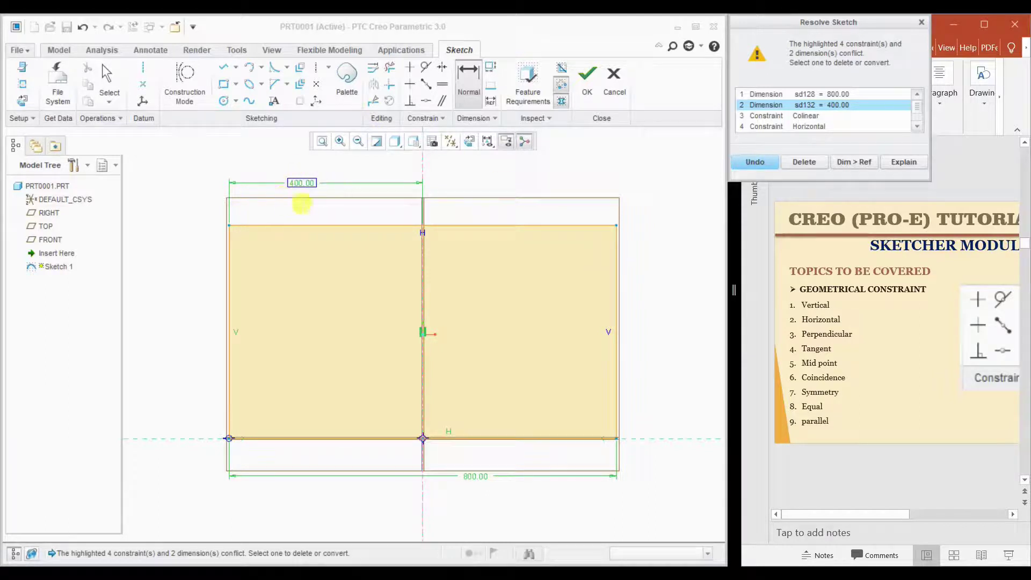
pyautogui.click(917, 127)
pyautogui.click(917, 127)
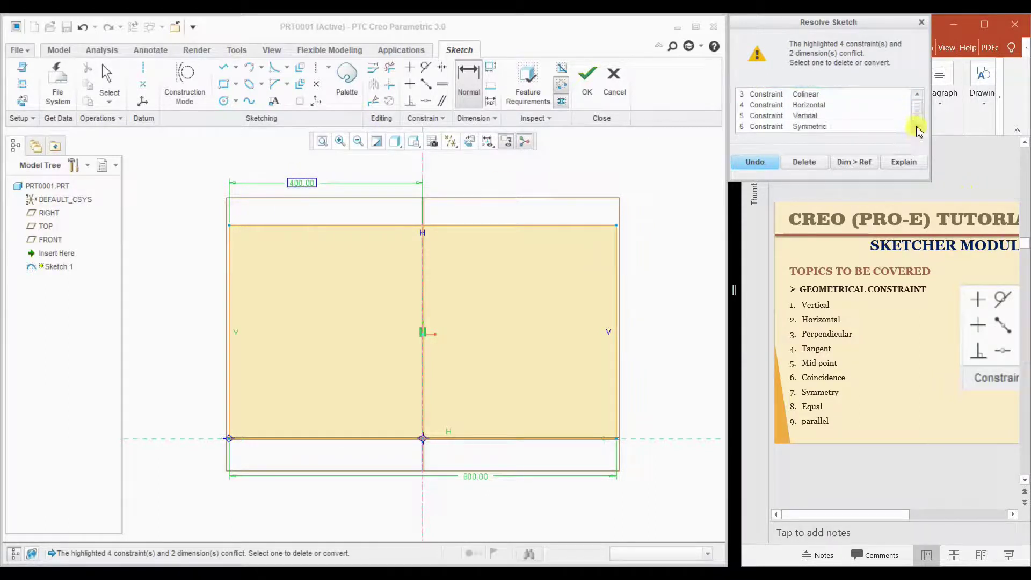
pyautogui.click(815, 127)
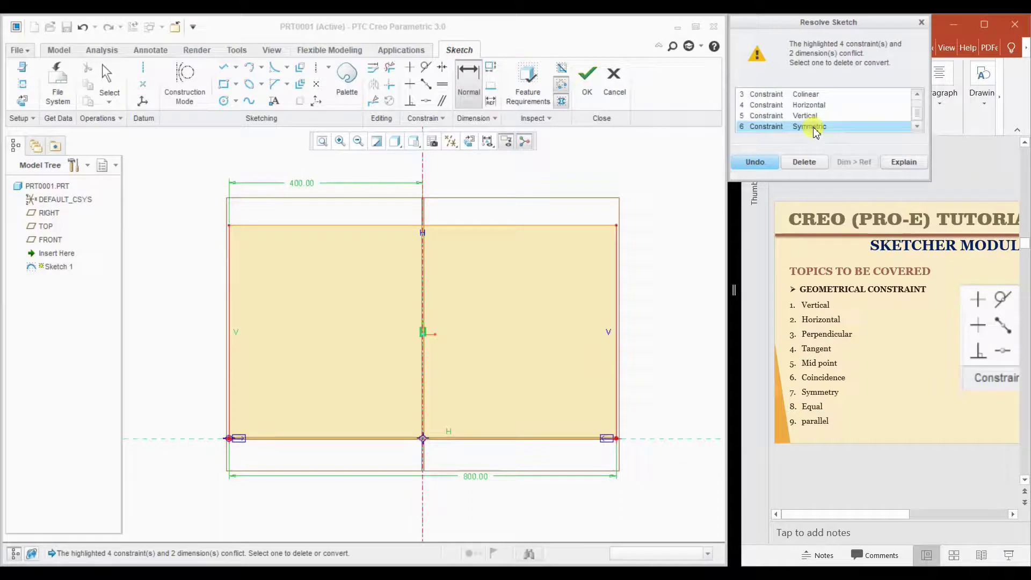
pyautogui.click(917, 100)
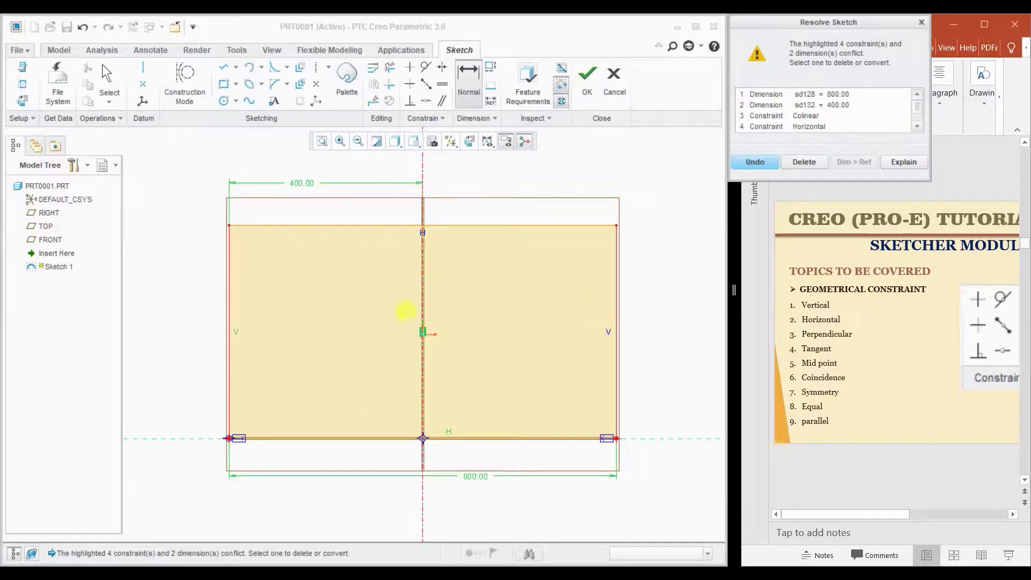
pyautogui.click(917, 127)
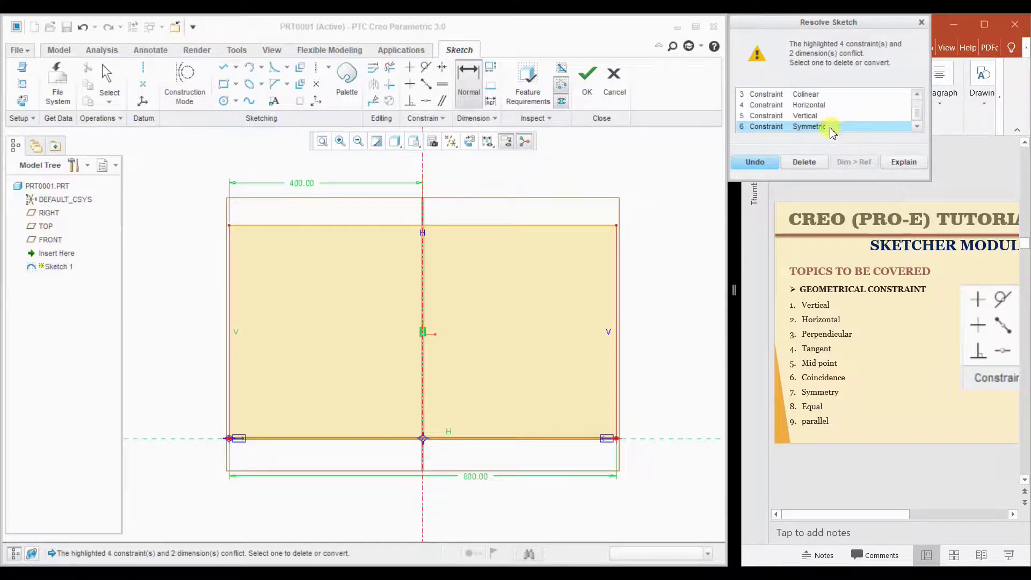
pyautogui.click(776, 162)
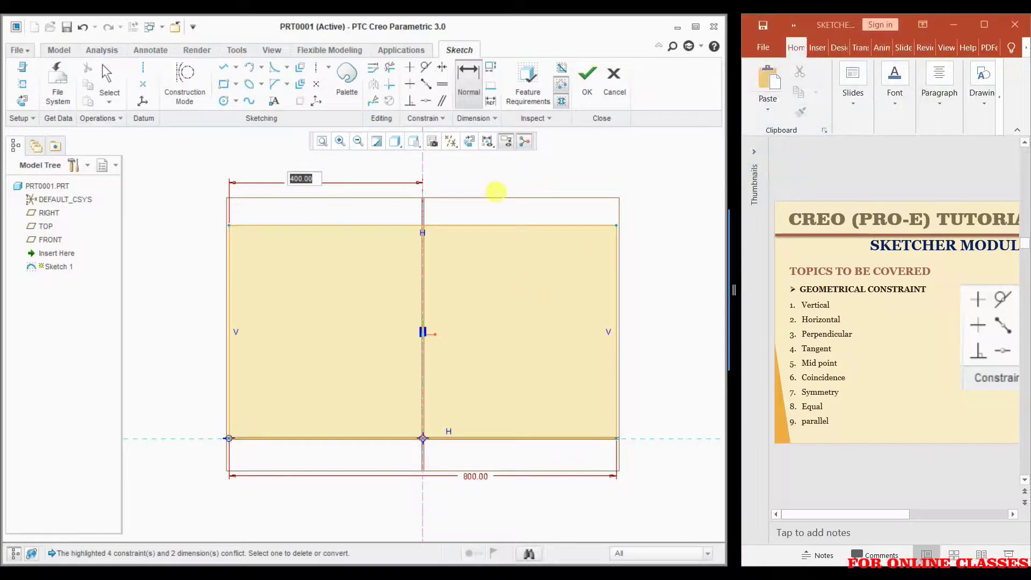
# Change the left-edge-to-centreline dimension from 400.00 to 500, then zoom out.
pyautogui.press('Return')
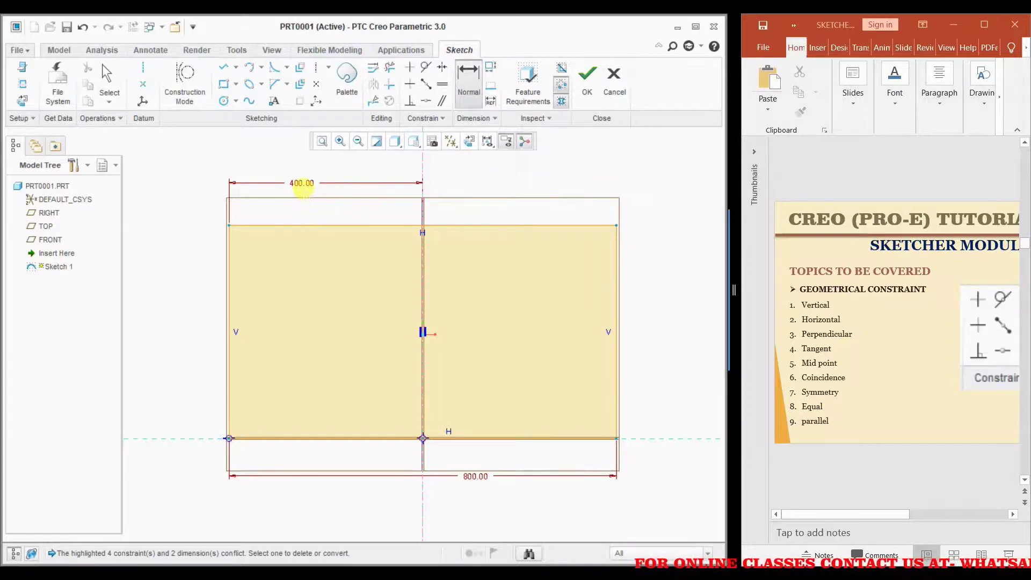
pyautogui.click(303, 184)
pyautogui.doubleClick(304, 184)
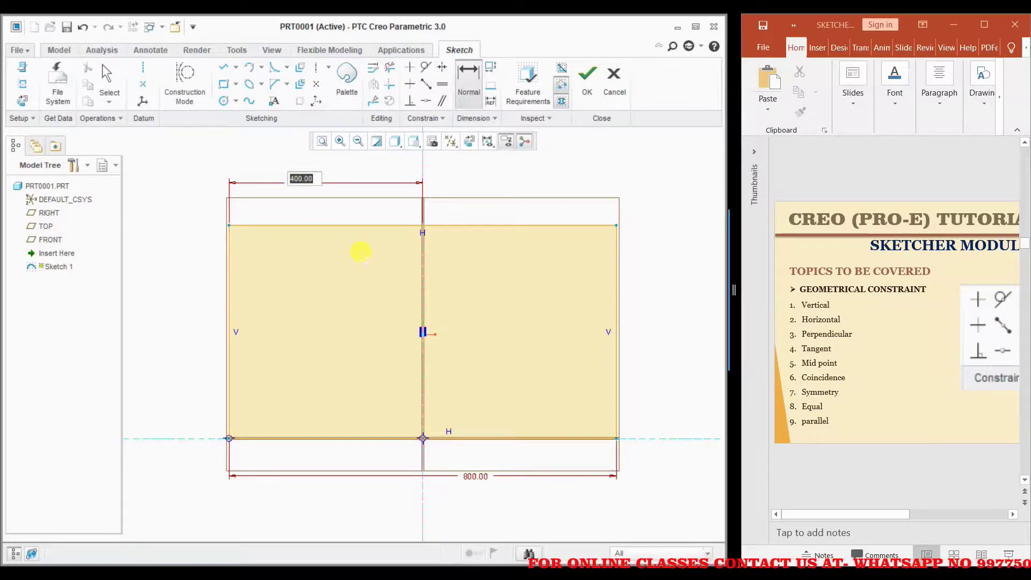
pyautogui.write('5')
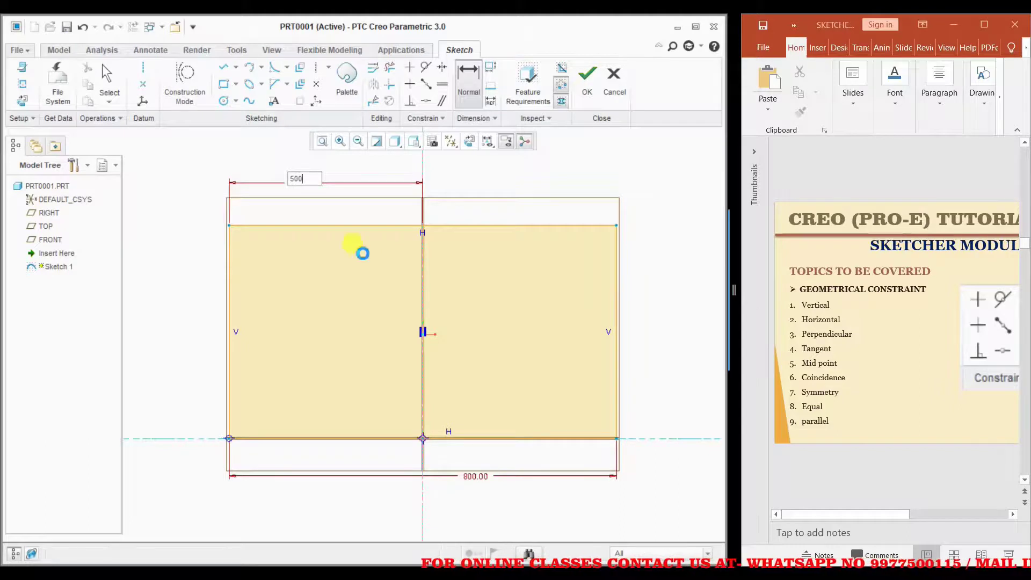
pyautogui.press('Return')
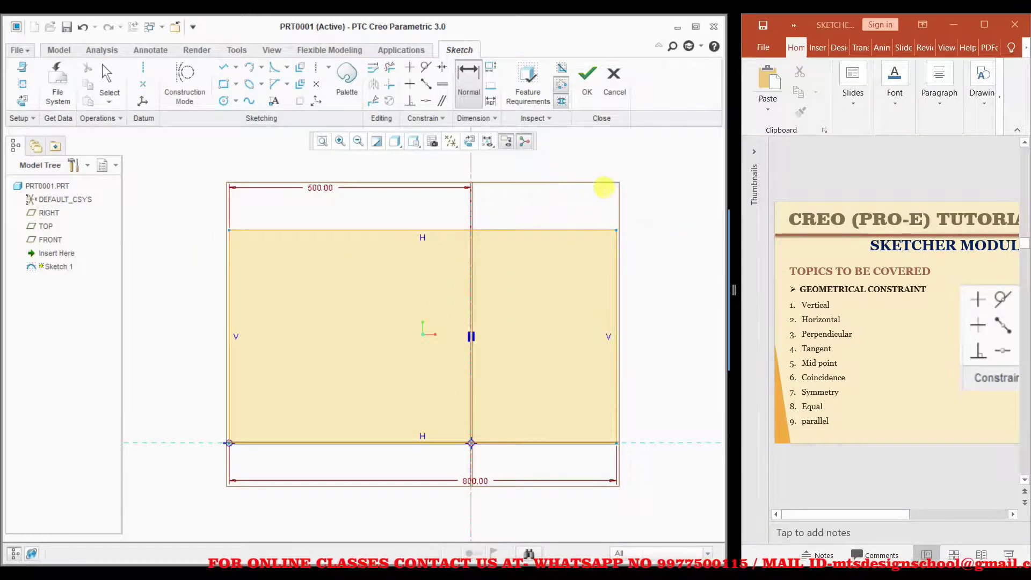
pyautogui.middleClick(602, 191)
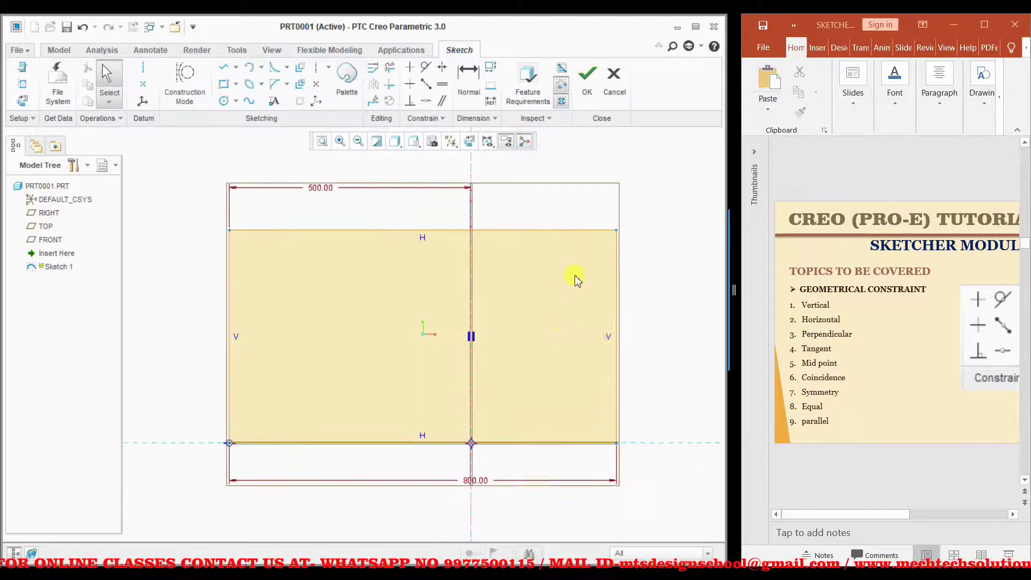
pyautogui.moveTo(640, 328)
pyautogui.keyDown('ctrl'); pyautogui.mouseDown(button='middle')
pyautogui.moveTo(567, 262)
pyautogui.moveTo(424, 266)
pyautogui.mouseUp(button='middle'); pyautogui.keyUp('ctrl')
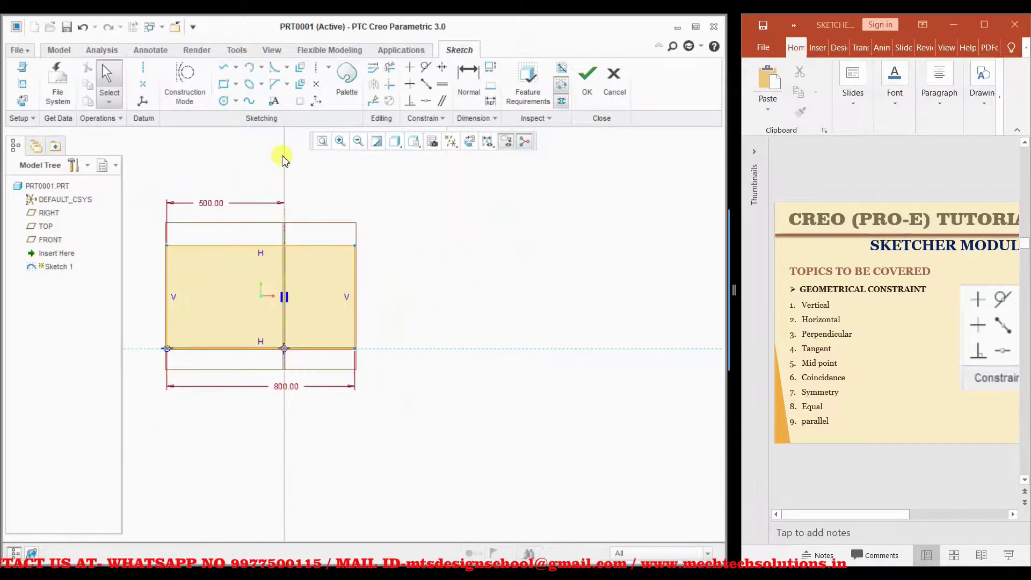
# Draw a vertical line right of the rectangle with a horizontal line from its bottom.
pyautogui.click(223, 84)
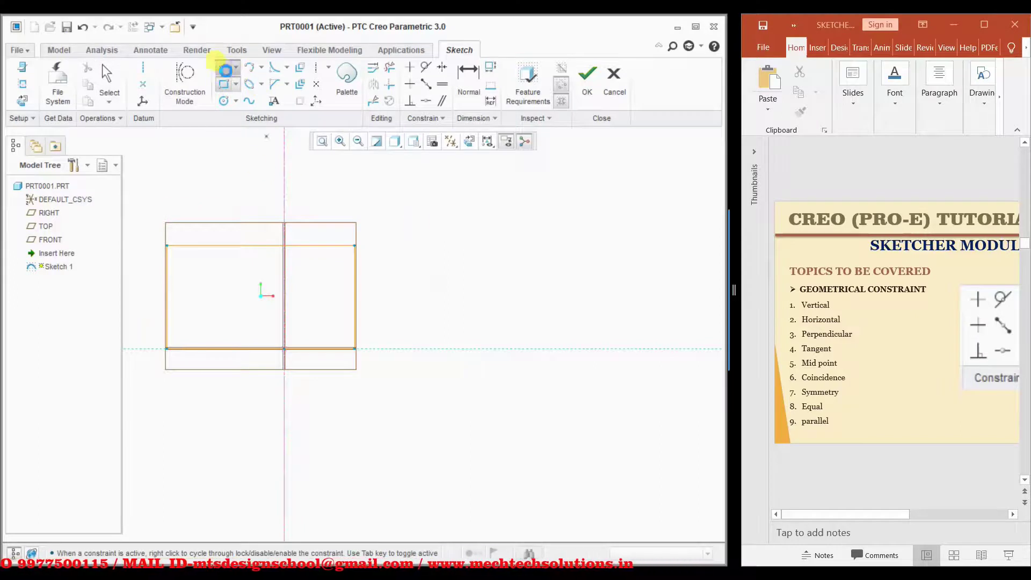
pyautogui.click(225, 67)
pyautogui.click(462, 219)
pyautogui.click(463, 289)
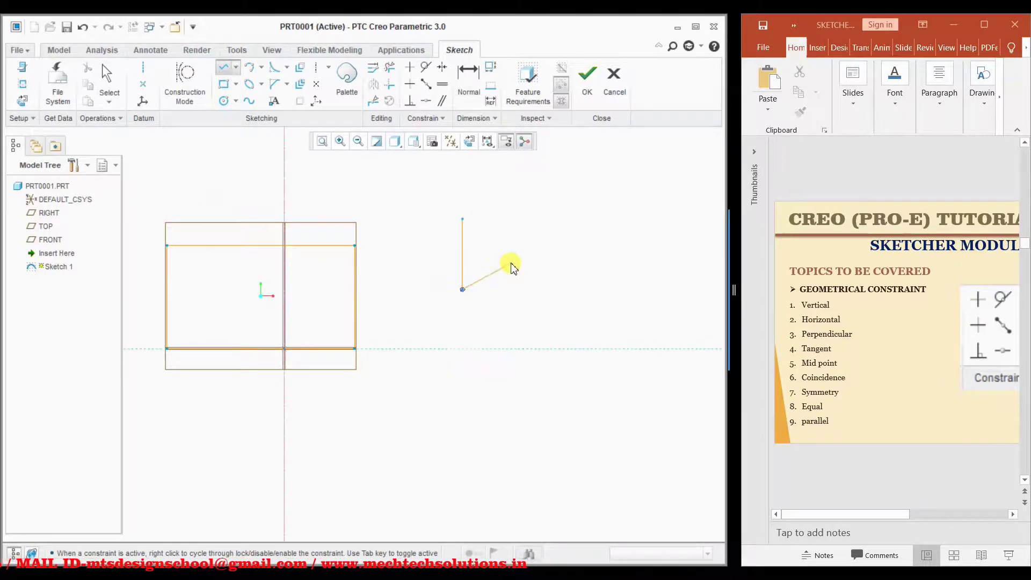
pyautogui.middleClick(491, 347)
pyautogui.click(463, 289)
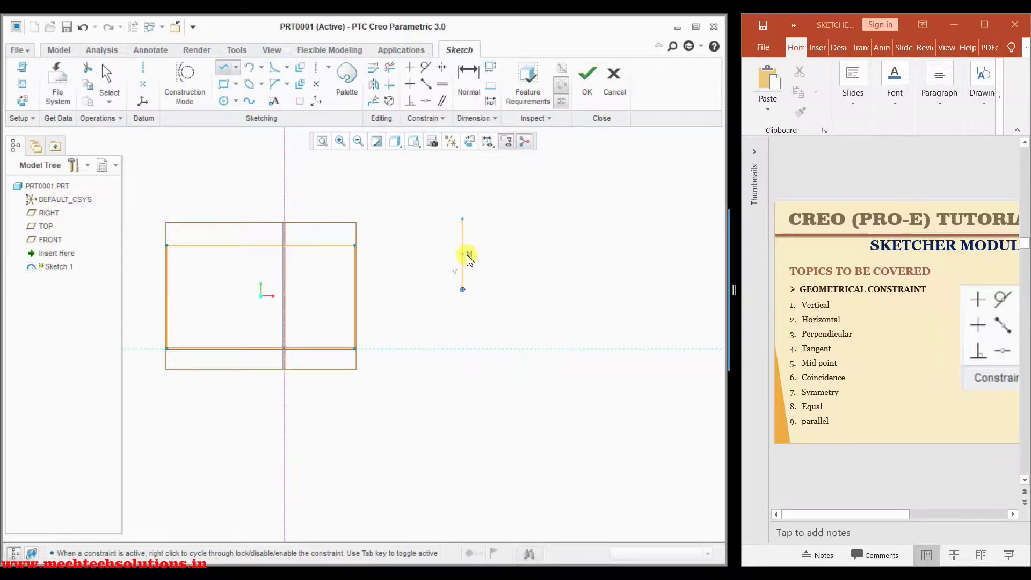
pyautogui.click(532, 296)
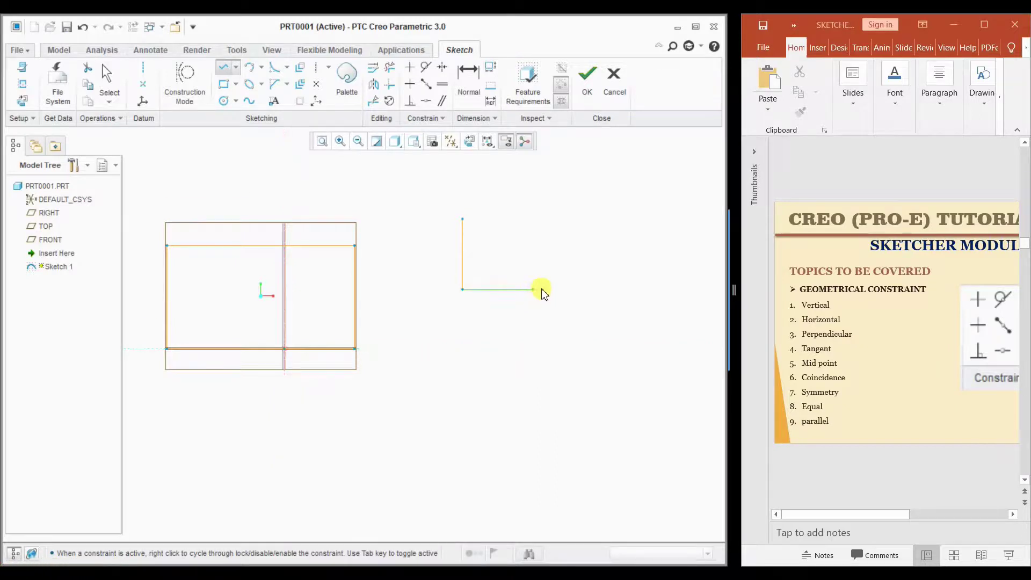
pyautogui.middleClick(541, 290)
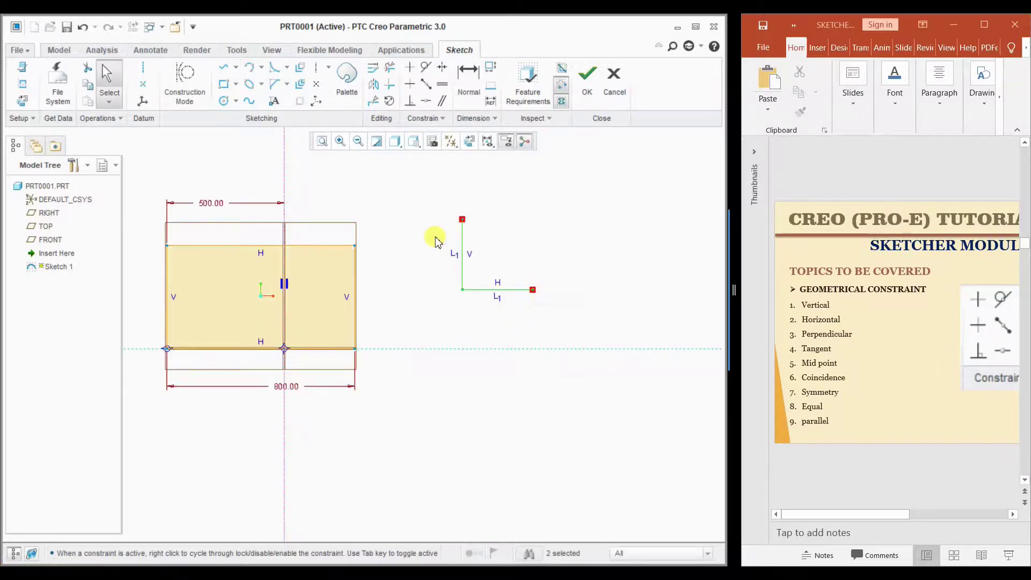
pyautogui.click(461, 270)
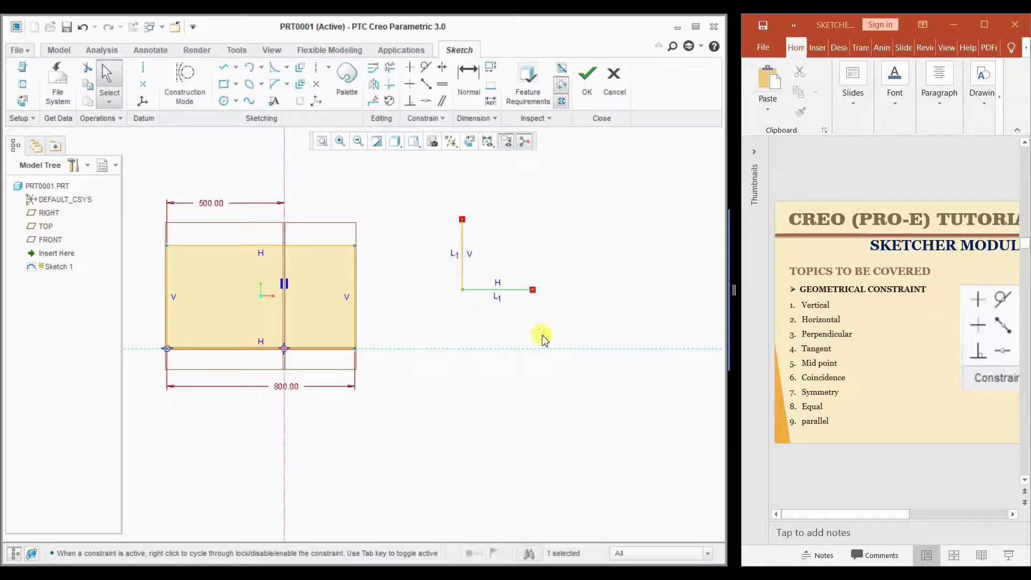
pyautogui.click(565, 321)
# Extend the chain with down, right, down, left and up segments to complete the stepped polyline.
pyautogui.click(224, 67)
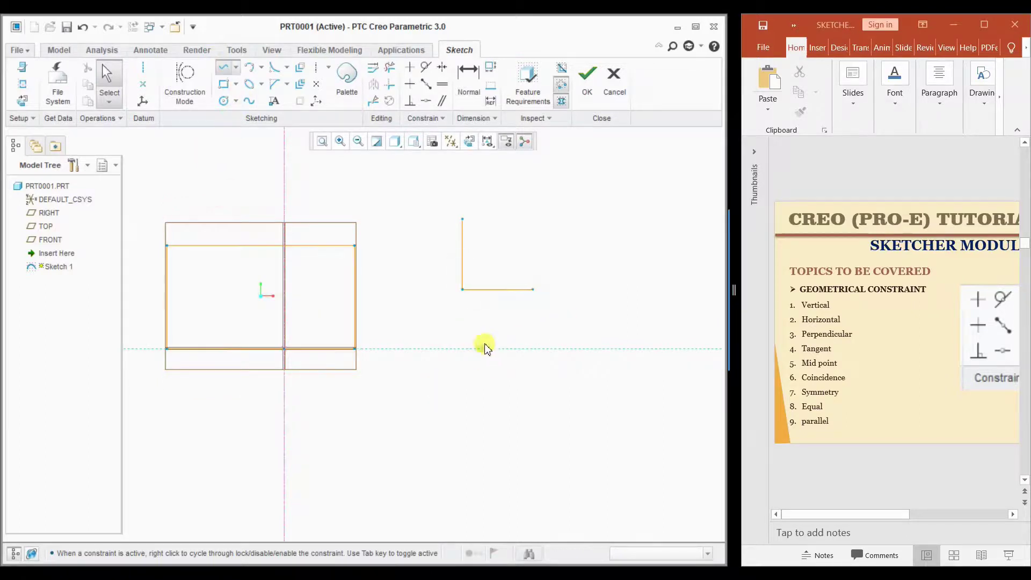
pyautogui.click(533, 290)
pyautogui.click(532, 385)
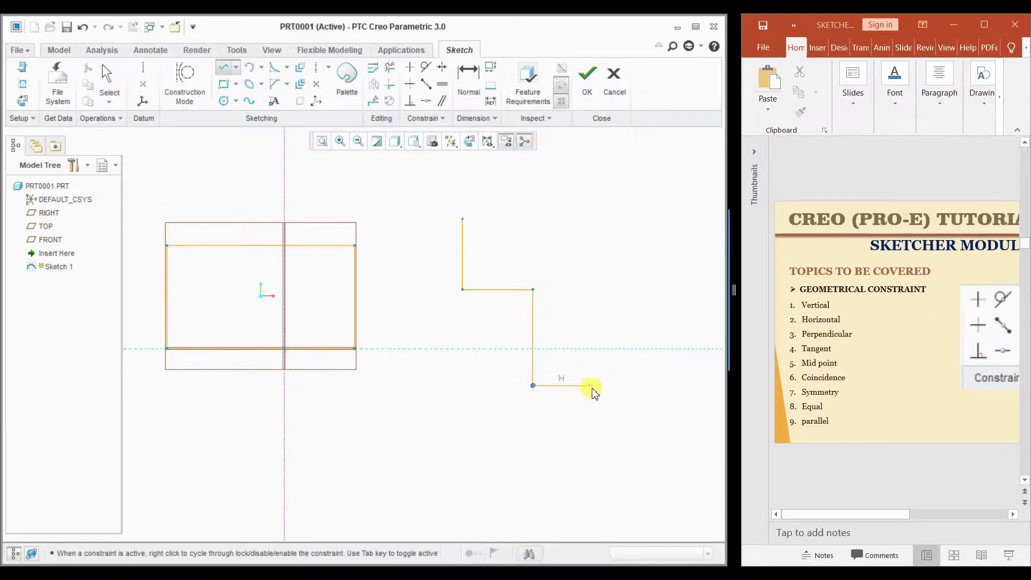
pyautogui.click(630, 386)
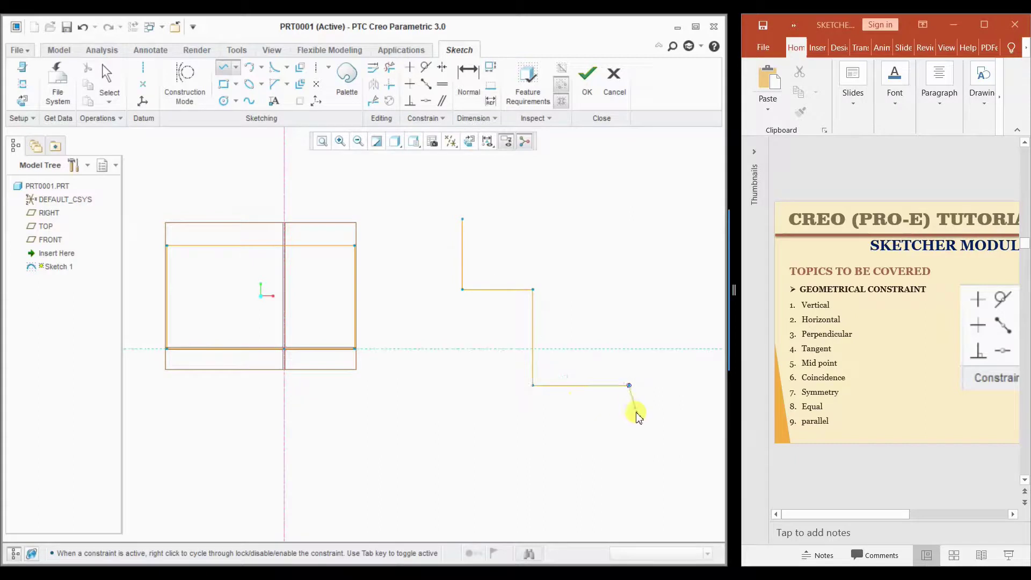
pyautogui.click(629, 469)
pyautogui.click(502, 469)
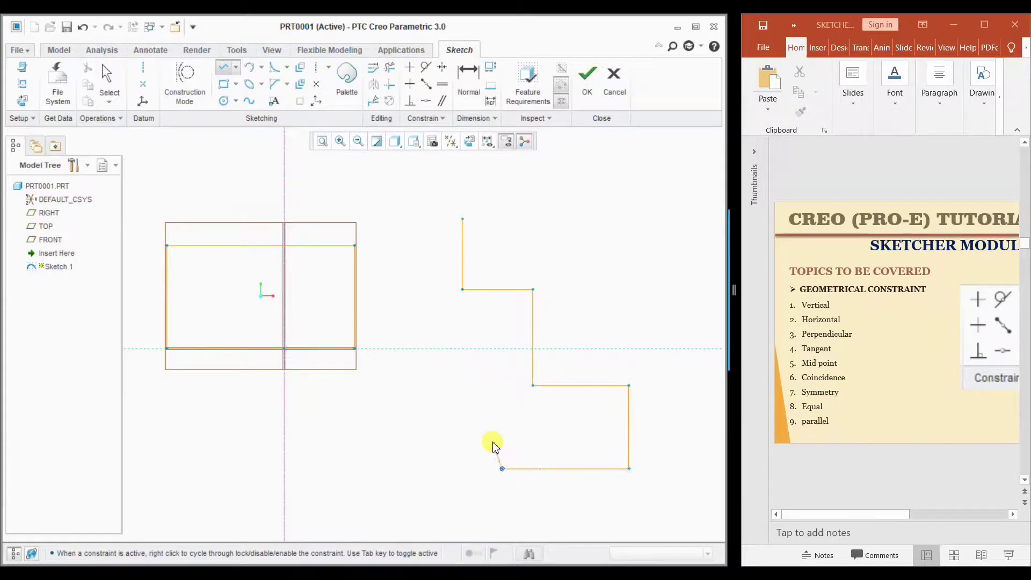
pyautogui.click(502, 409)
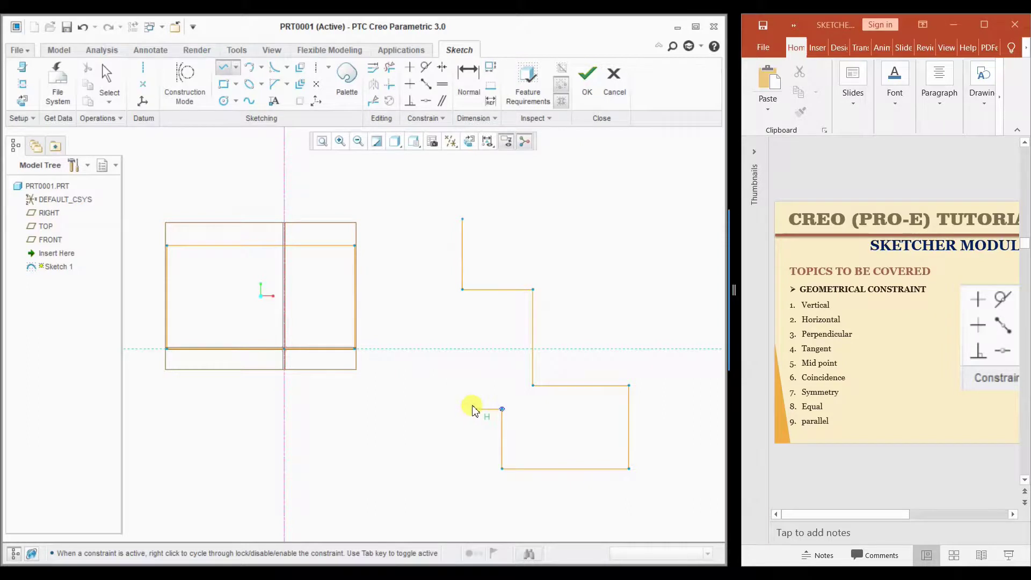
pyautogui.middleClick(473, 409)
pyautogui.middleClick(472, 408)
pyautogui.click(629, 441)
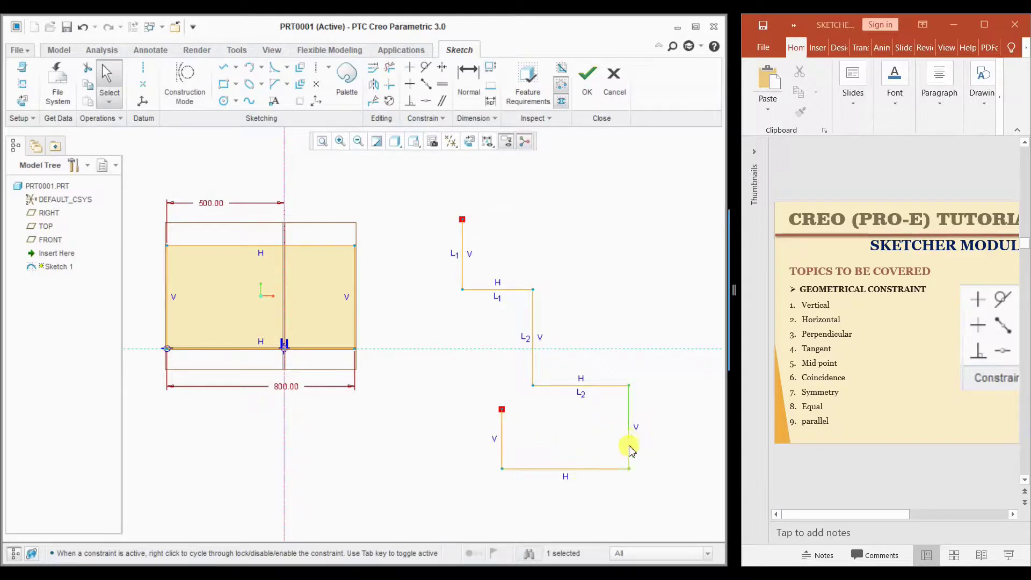
pyautogui.click(593, 438)
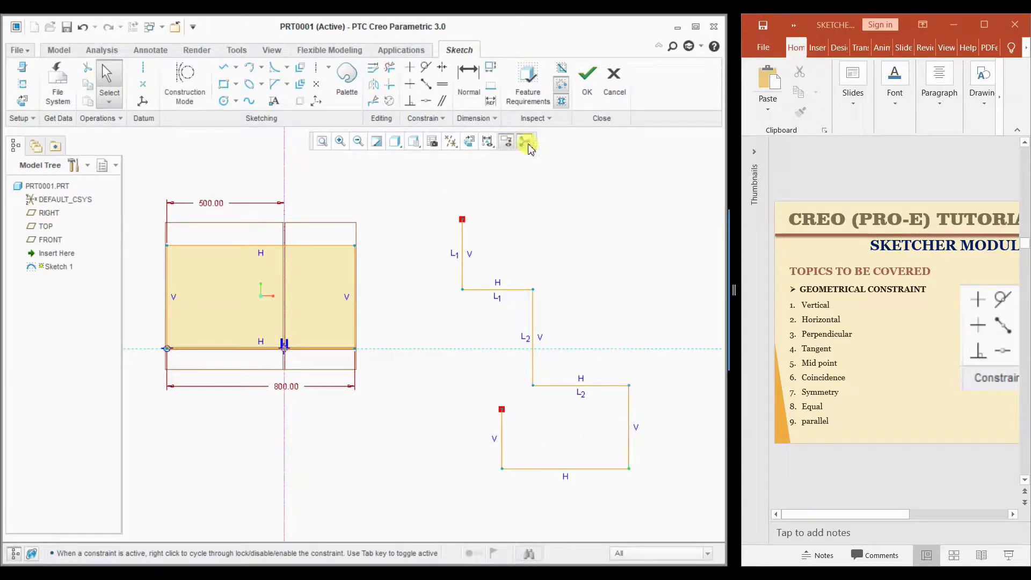
# Make the lower loop's right, bottom and left segments equal (L3), forming a square.
pyautogui.click(438, 86)
pyautogui.click(628, 448)
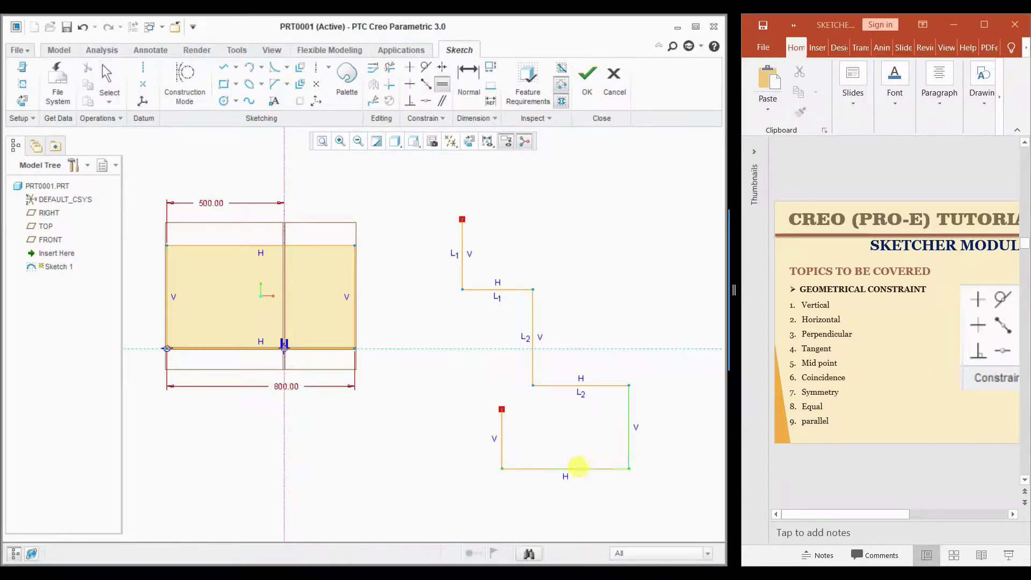
pyautogui.click(578, 468)
pyautogui.click(515, 431)
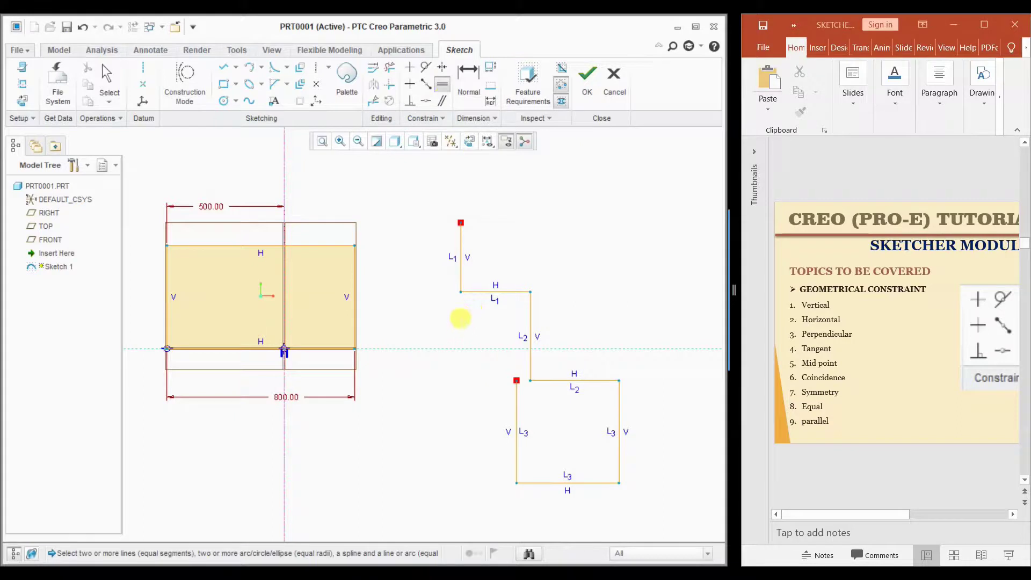
pyautogui.middleClick(461, 317)
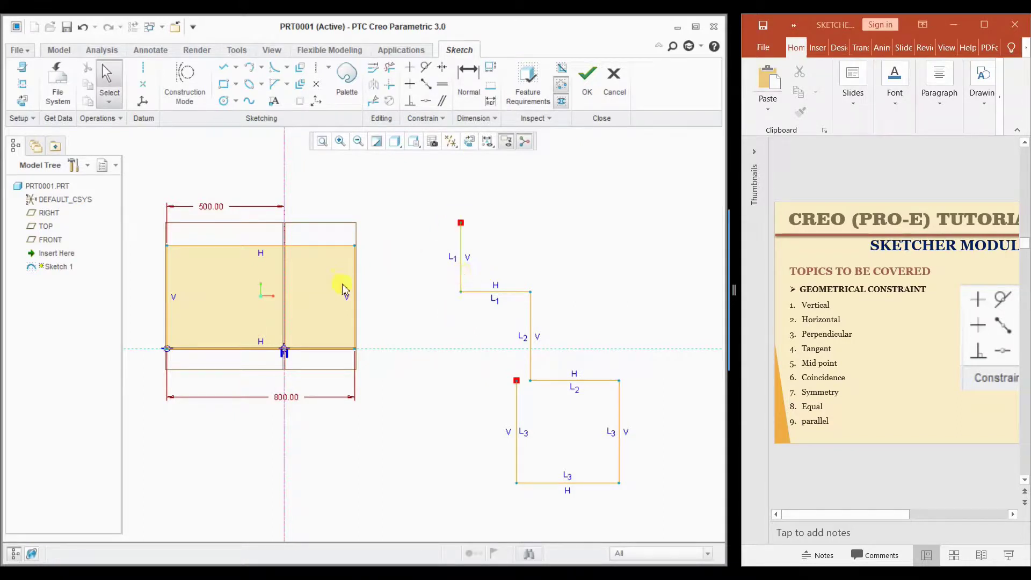
# Make the rectangle's right edge equal in length to the L1 segments.
pyautogui.click(443, 84)
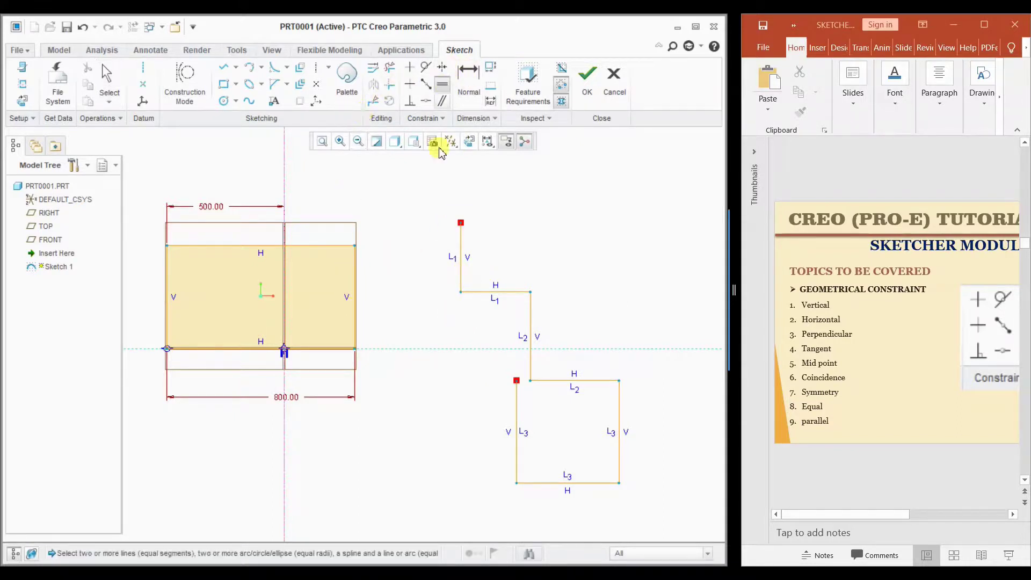
pyautogui.click(460, 245)
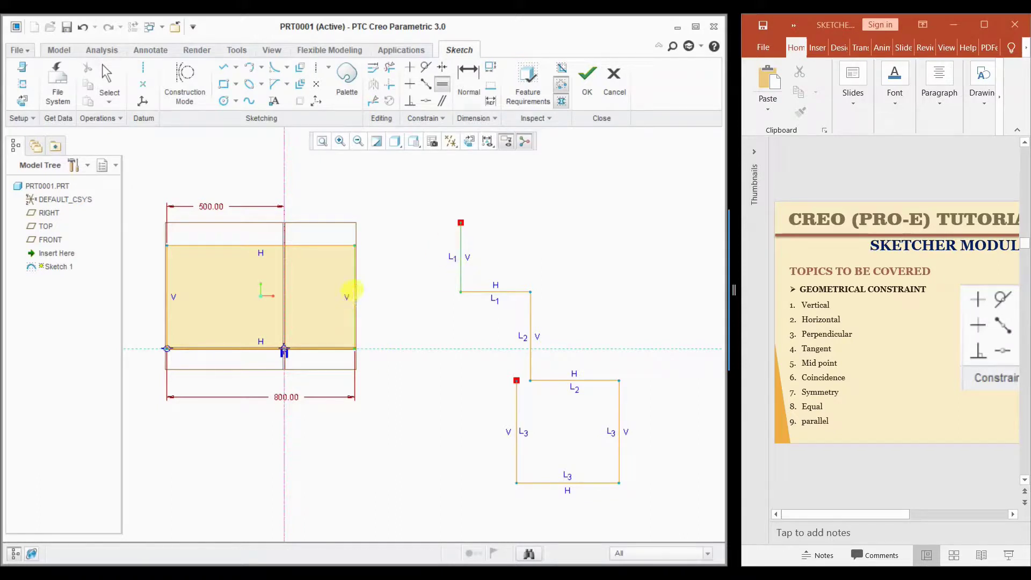
pyautogui.click(355, 295)
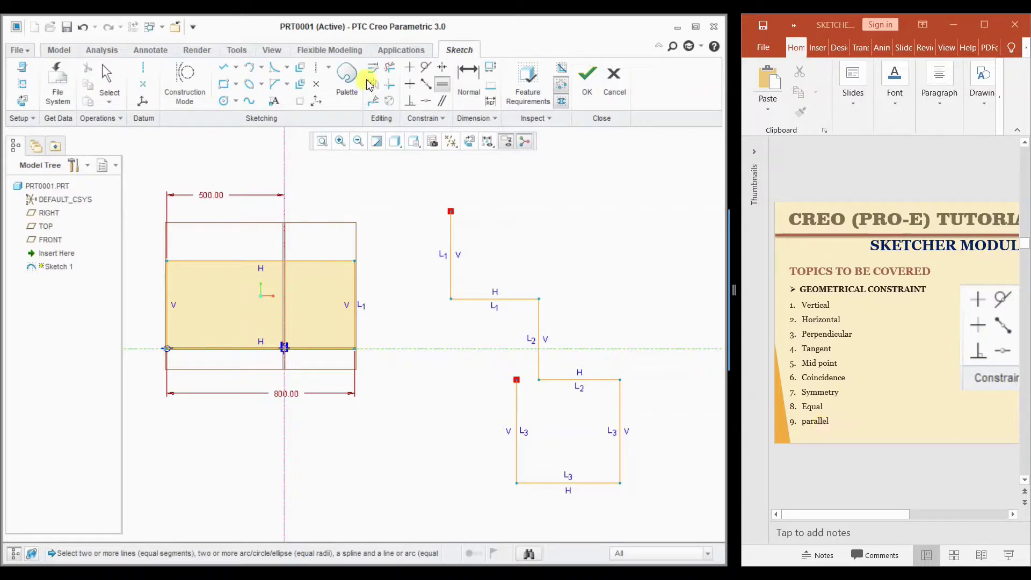
# Draw a sloped line above the polyline and start a second sloped line below it.
pyautogui.click(224, 67)
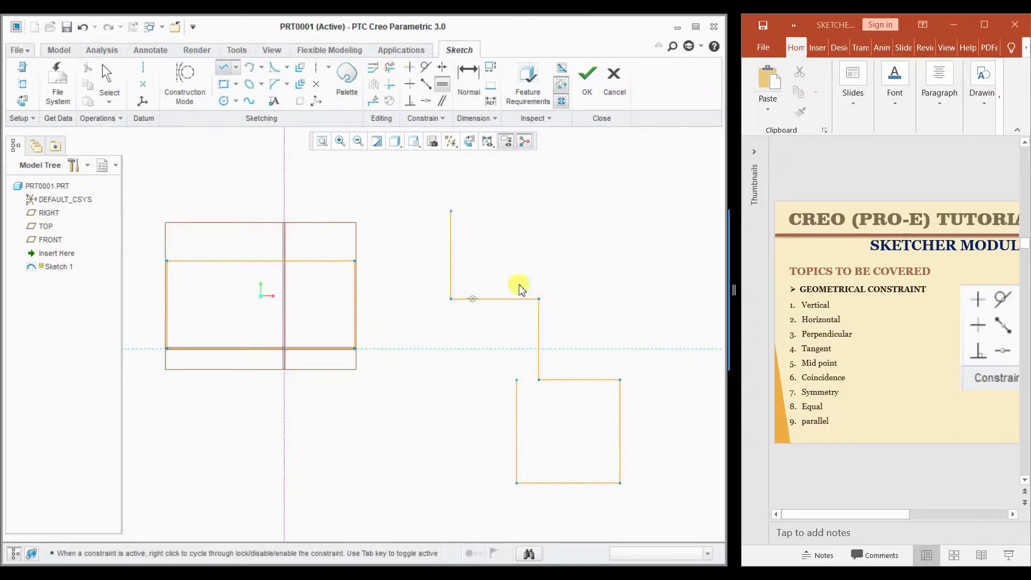
pyautogui.click(507, 226)
pyautogui.click(622, 173)
pyautogui.middleClick(647, 226)
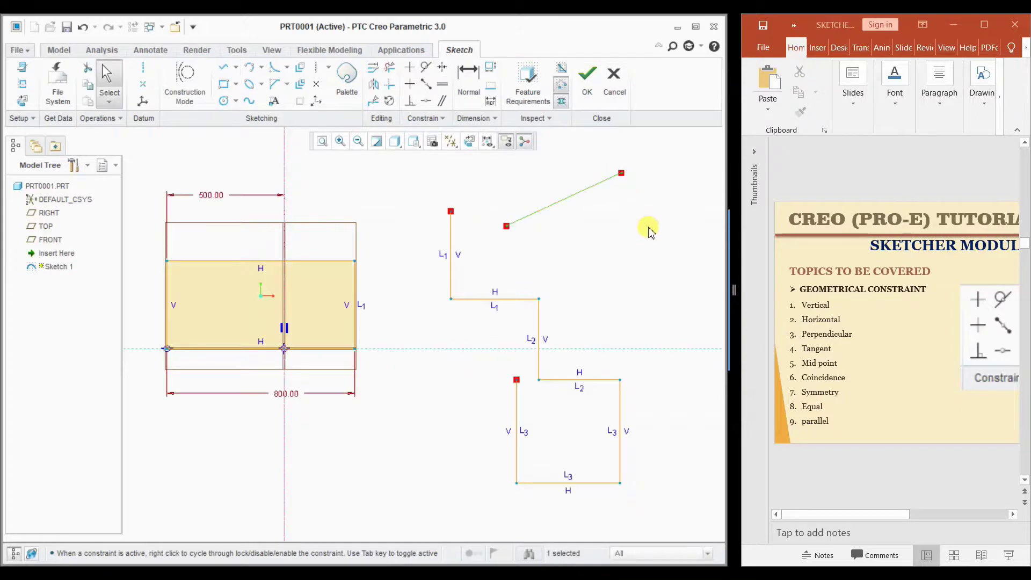
pyautogui.click(223, 67)
pyautogui.click(535, 279)
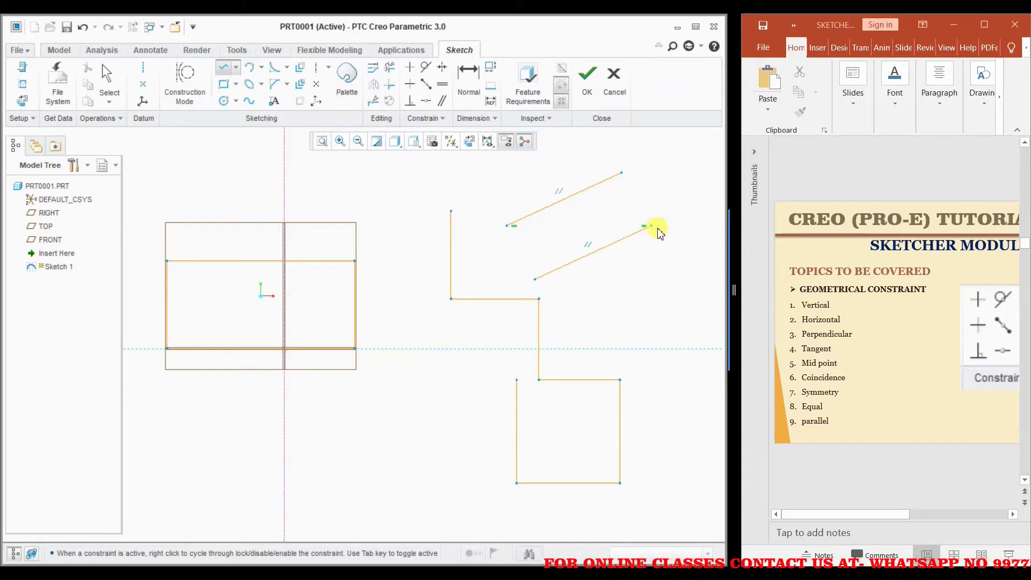
# Finish the second sloped line toward the upper right.
pyautogui.click(662, 237)
pyautogui.middleClick(662, 236)
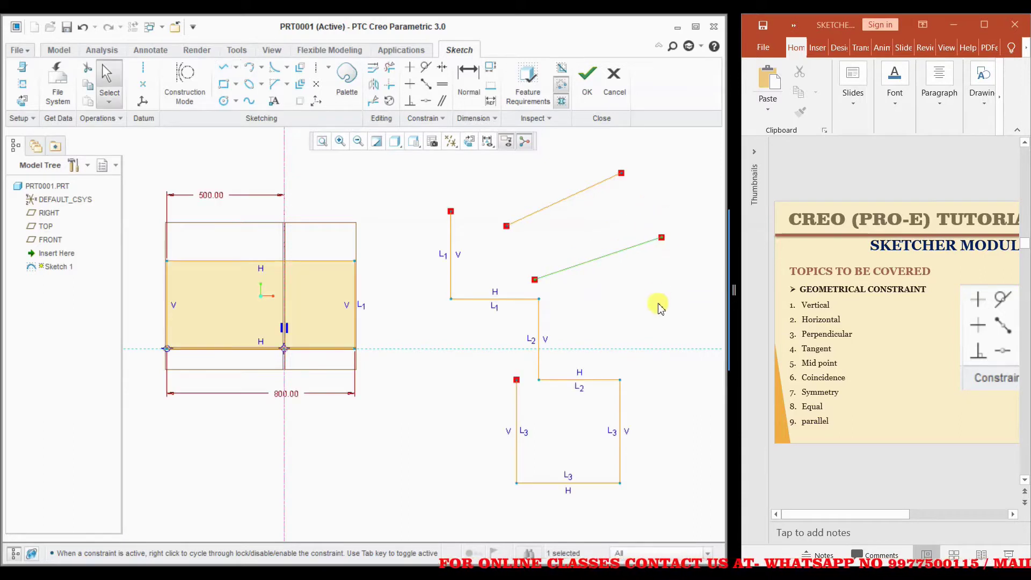
pyautogui.click(660, 307)
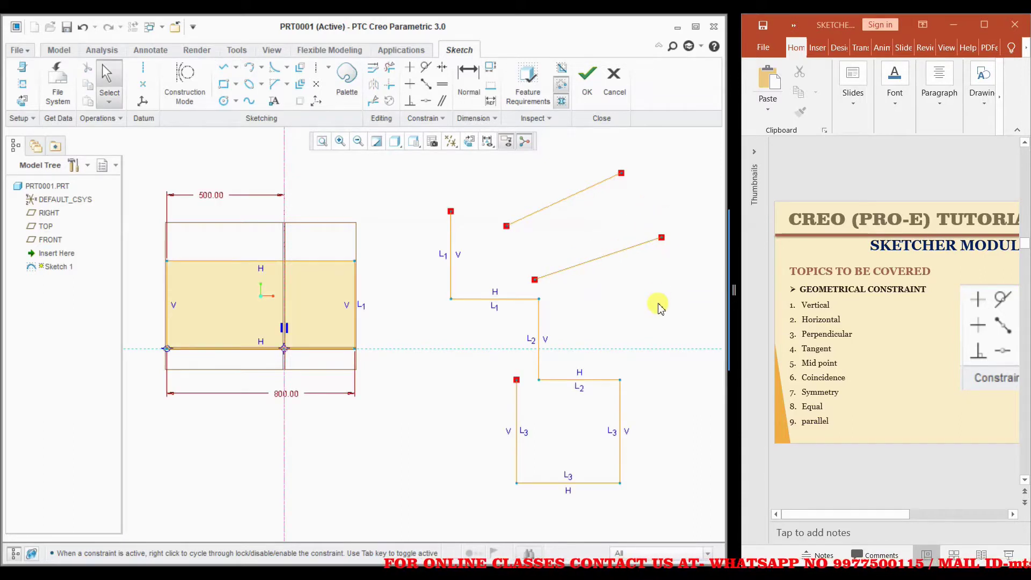
# Constrain the lower sloped line parallel to the upper one (//1).
pyautogui.click(442, 102)
pyautogui.click(559, 202)
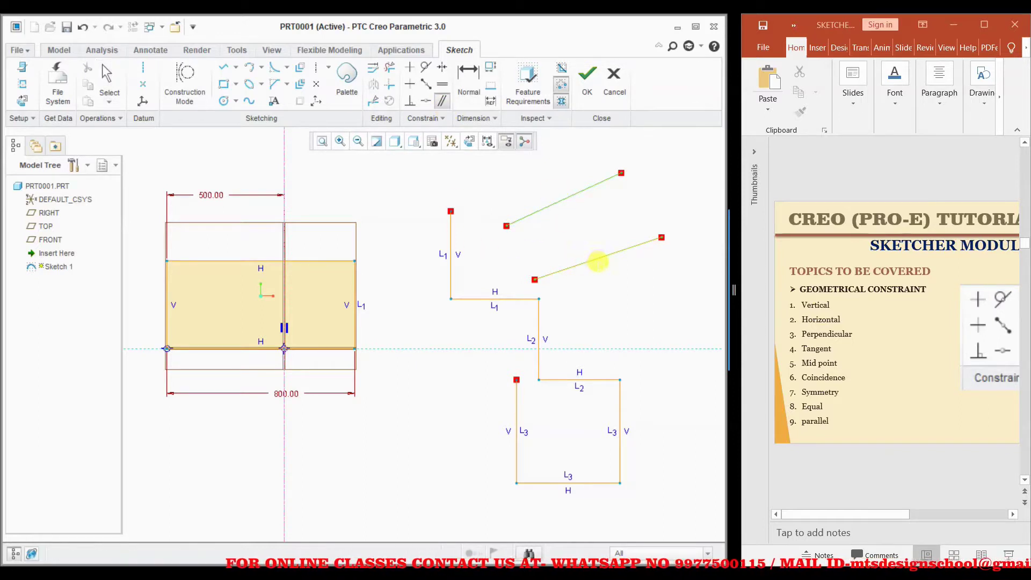
pyautogui.click(604, 258)
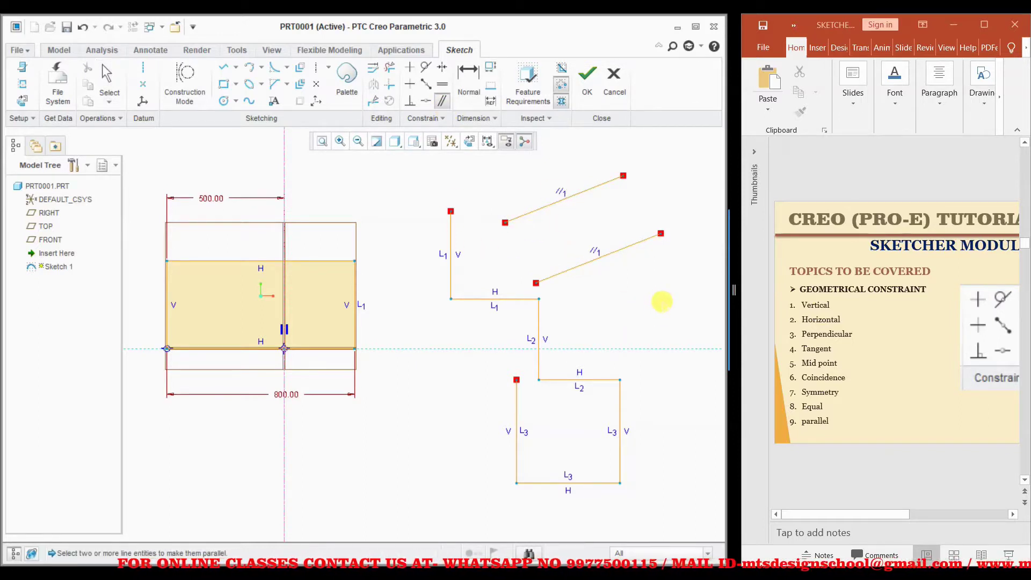